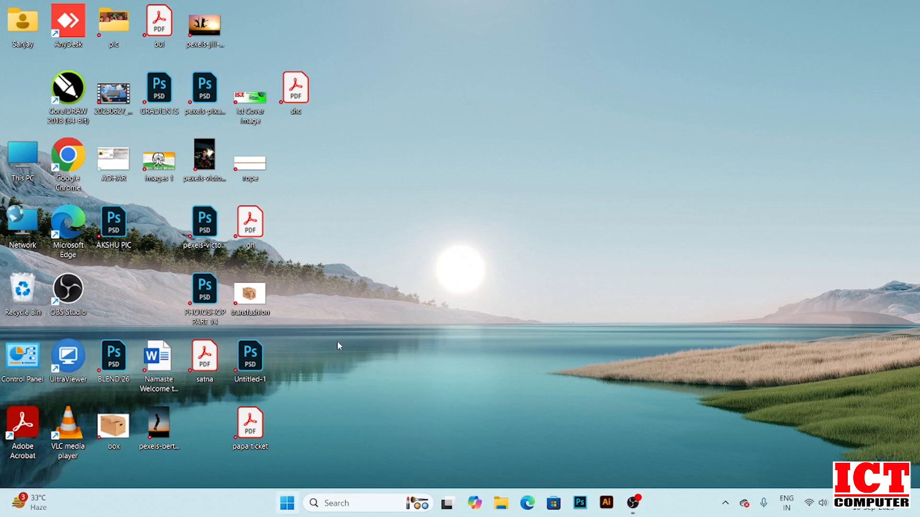
# Launch Adobe Illustrator 2020 from the taskbar, dismissing the still-quitting warning
pyautogui.click(607, 503)
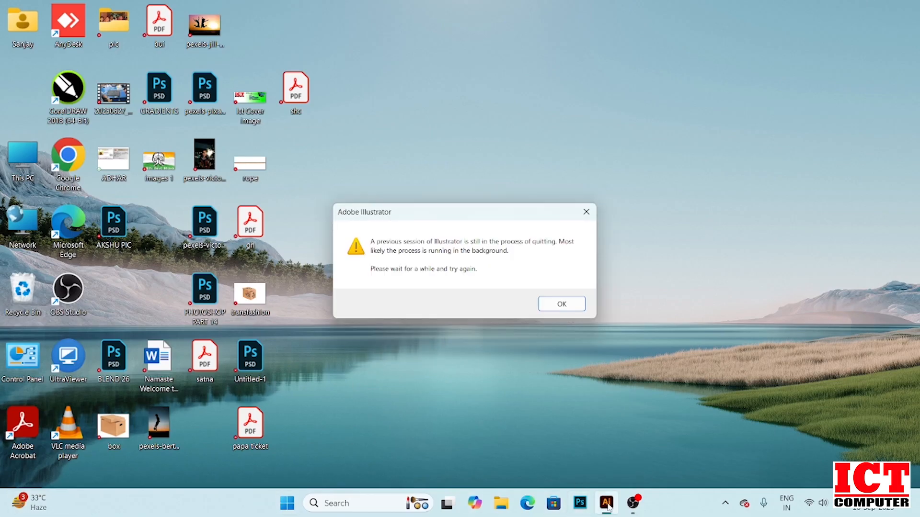
pyautogui.click(564, 306)
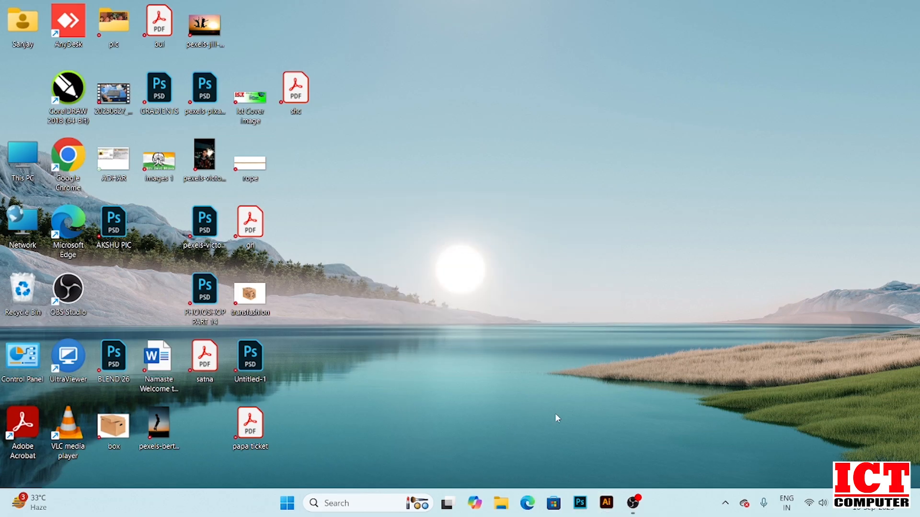
pyautogui.click(606, 504)
pyautogui.rightClick(605, 503)
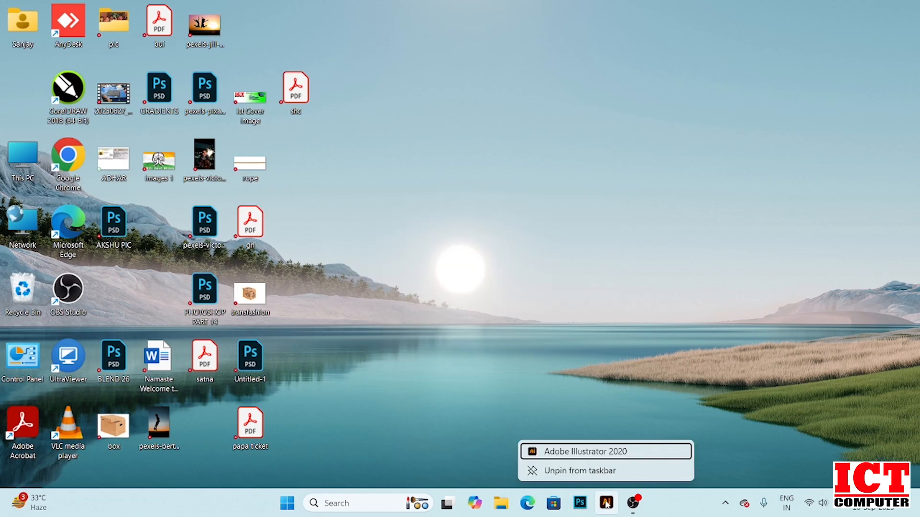
pyautogui.click(598, 448)
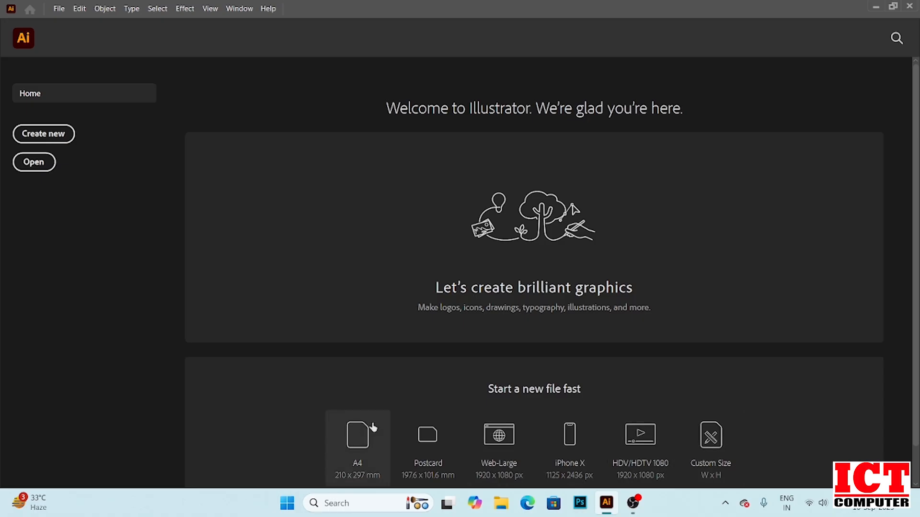
# Open the New Document dialog and reposition it
pyautogui.click(58, 8)
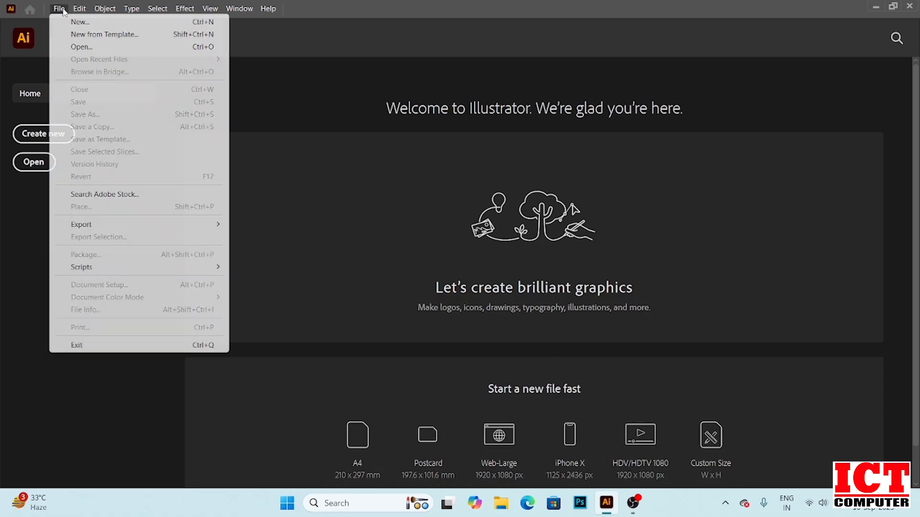
pyautogui.click(71, 23)
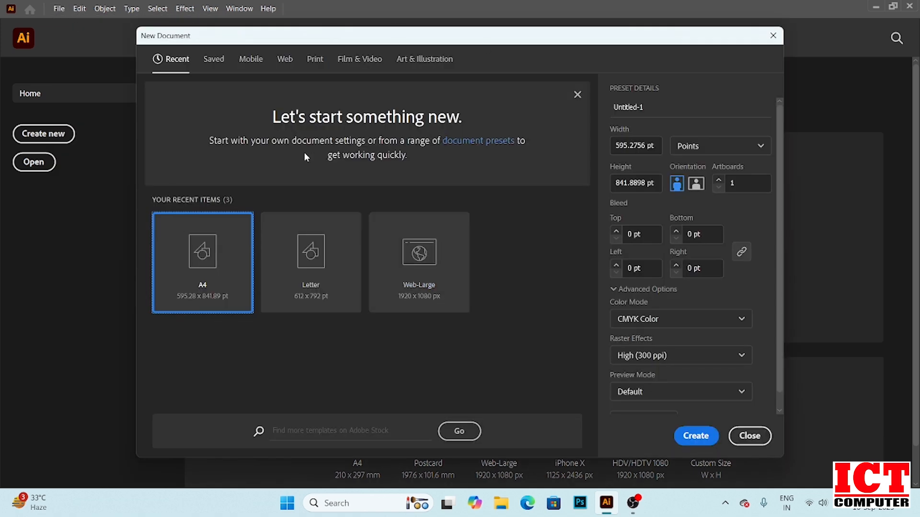
pyautogui.moveTo(360, 38); pyautogui.dragTo(337, 24)
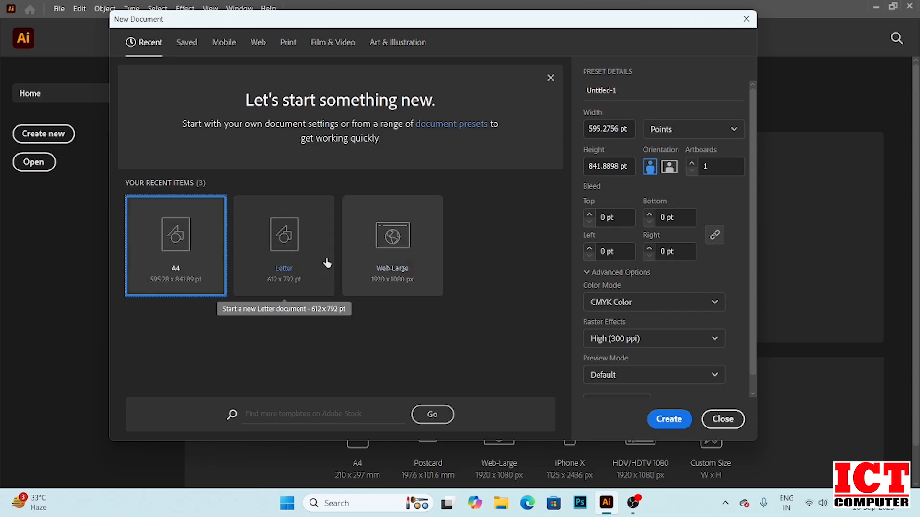
# Browse the preset categories Saved, Mobile, Web, Print, Film & Video and Art & Illustration
pyautogui.click(187, 42)
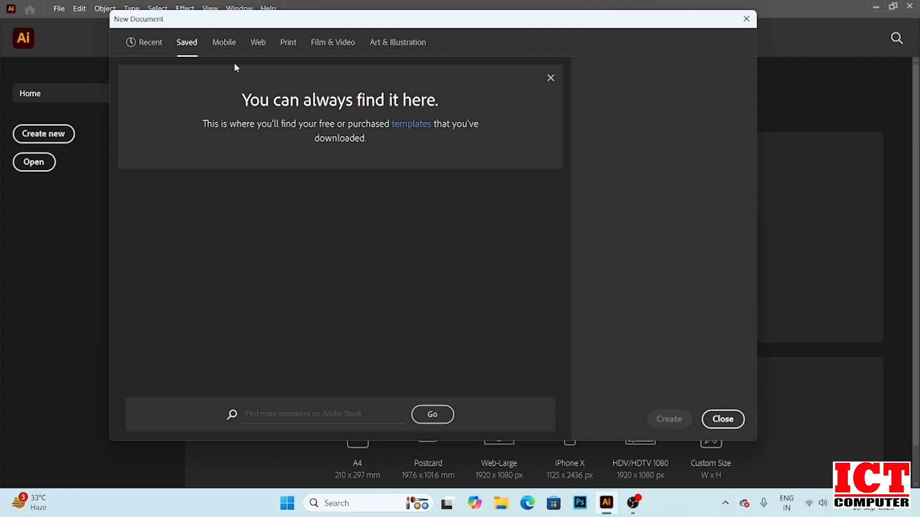
pyautogui.click(224, 43)
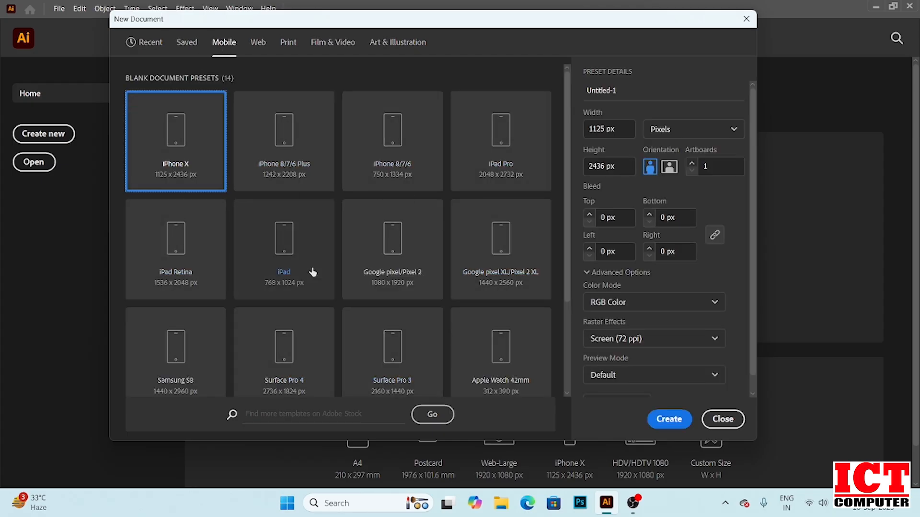
pyautogui.click(257, 44)
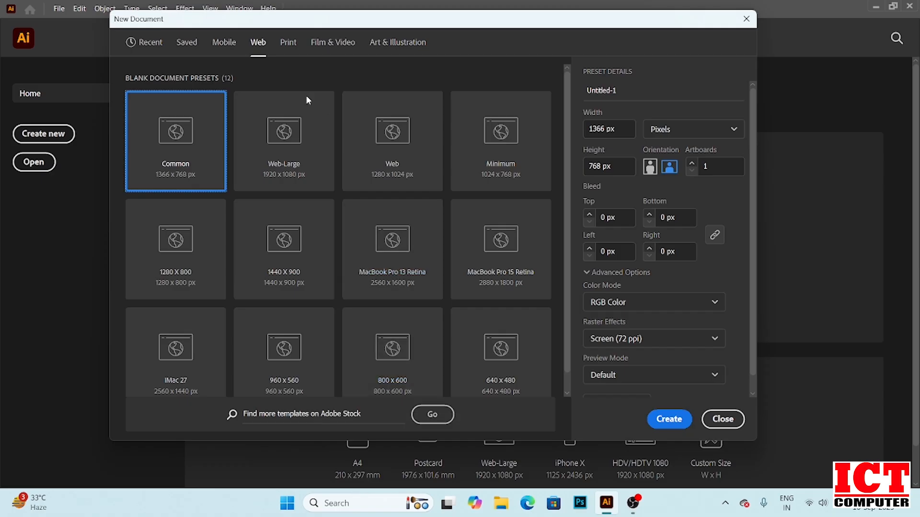
pyautogui.click(287, 45)
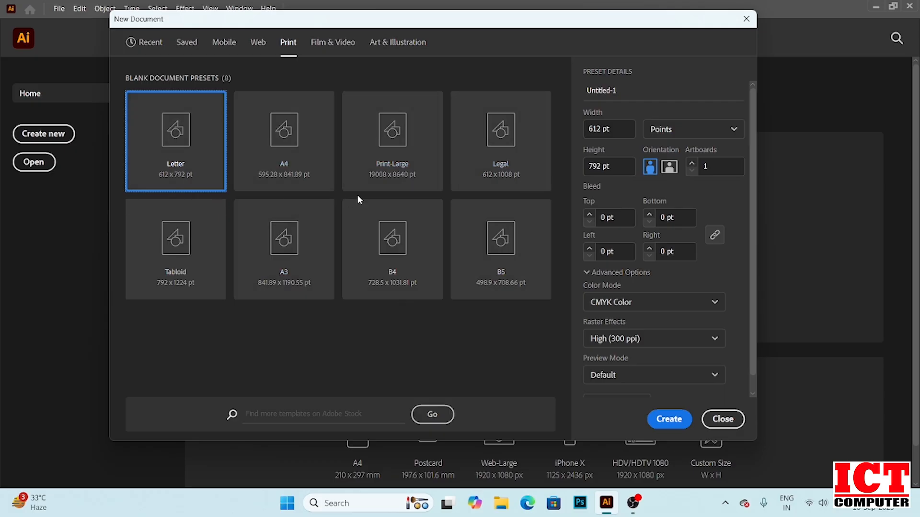
pyautogui.click(330, 44)
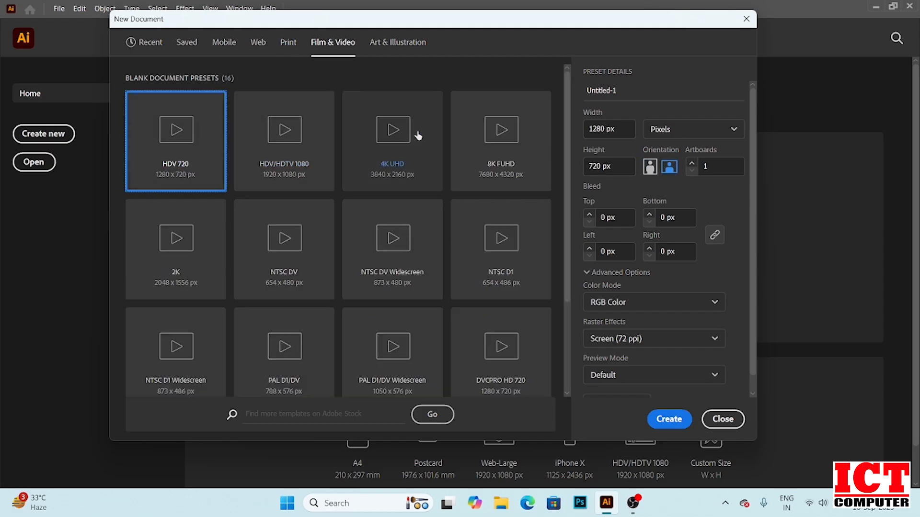
pyautogui.click(397, 46)
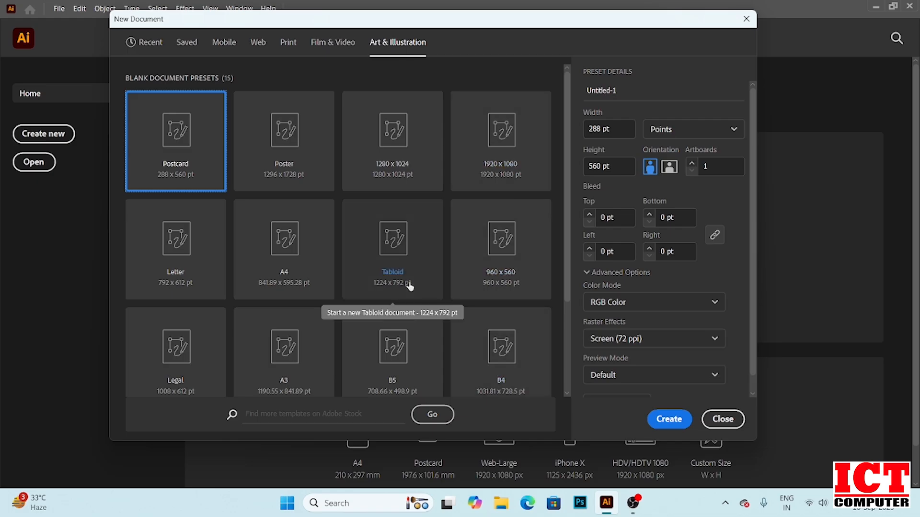
pyautogui.click(289, 44)
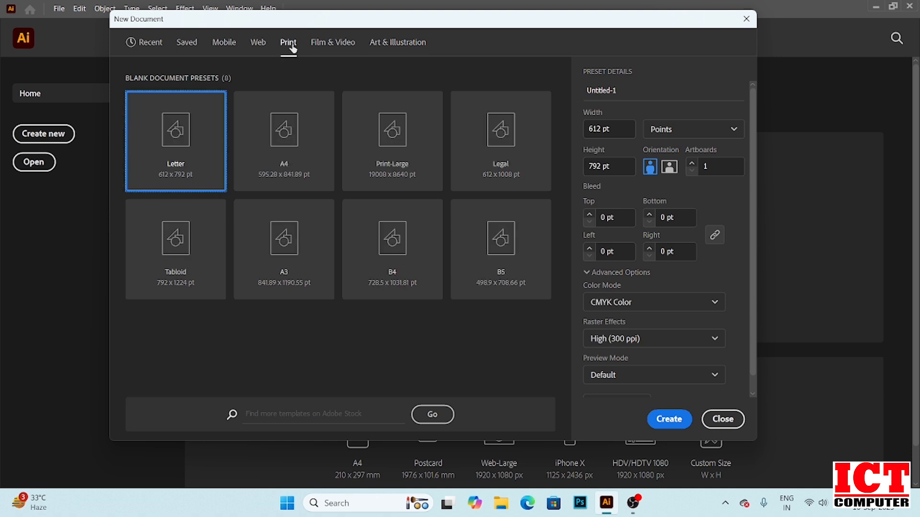
# Create a new A4 portrait document in Points from the Print presets
pyautogui.click(288, 150)
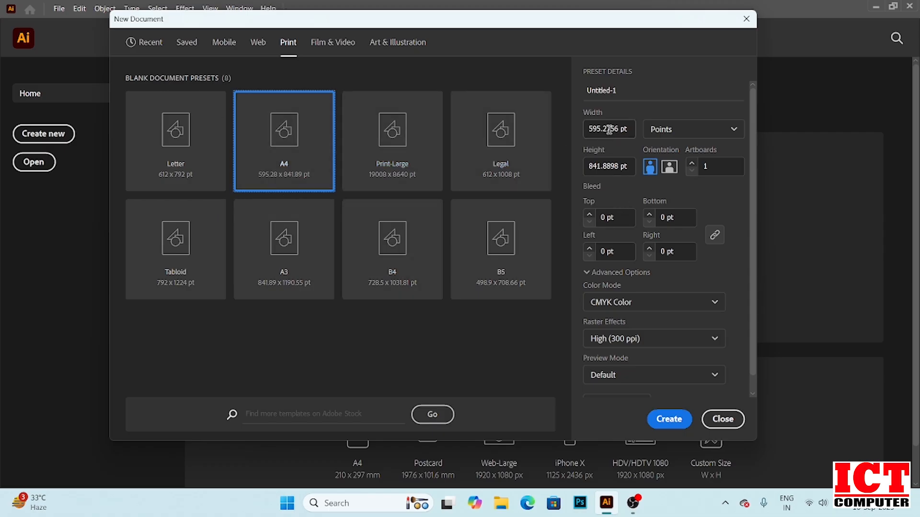
pyautogui.click(733, 130)
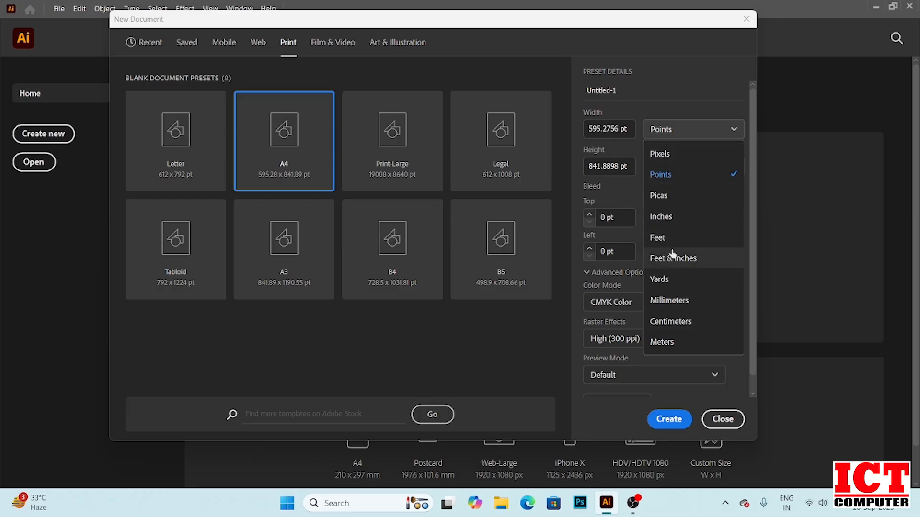
pyautogui.click(678, 178)
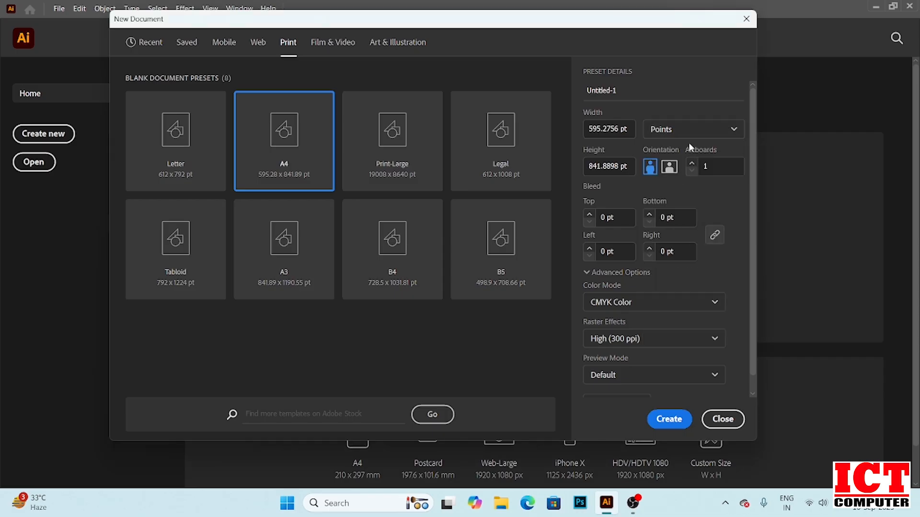
pyautogui.click(669, 168)
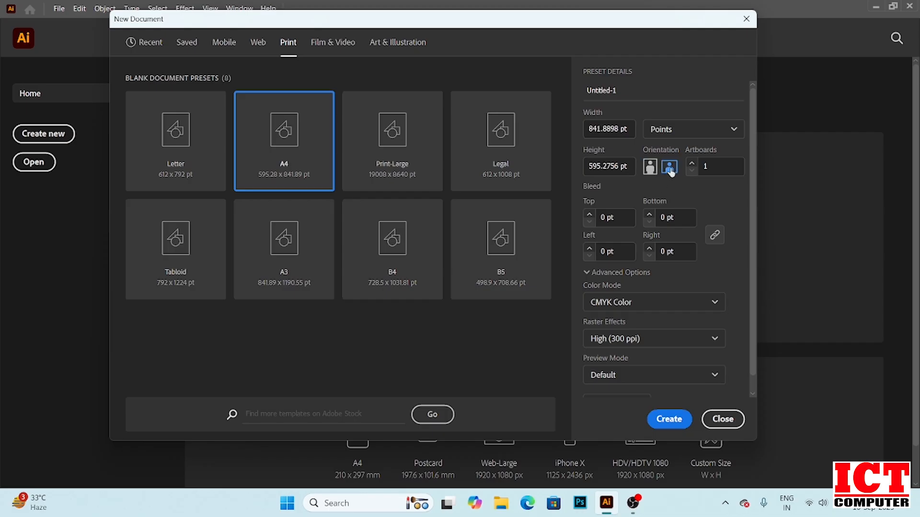
pyautogui.click(650, 170)
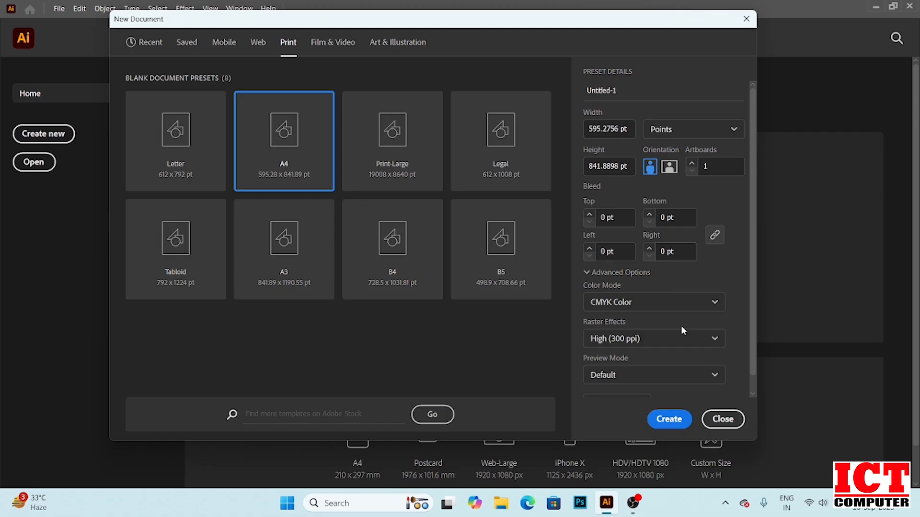
pyautogui.click(669, 421)
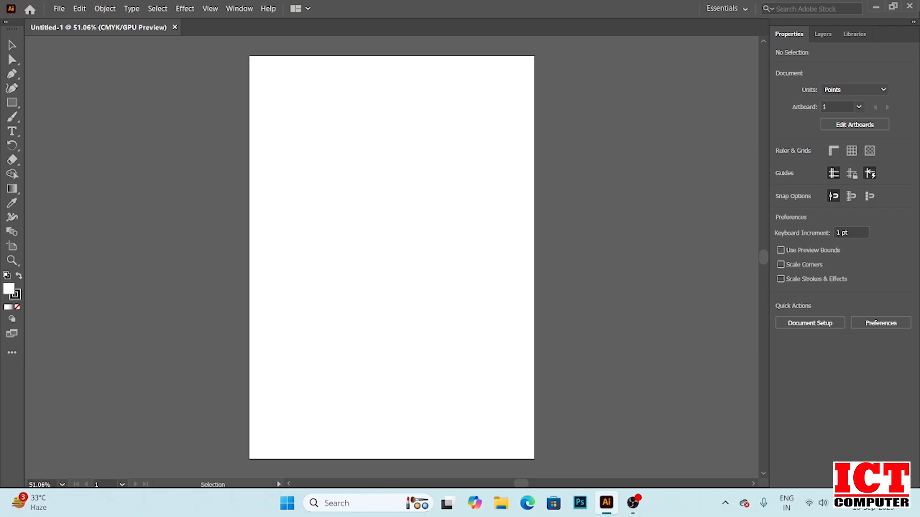
# Create a second A4 document with 4 artboards, then close that document
pyautogui.click(914, 22)
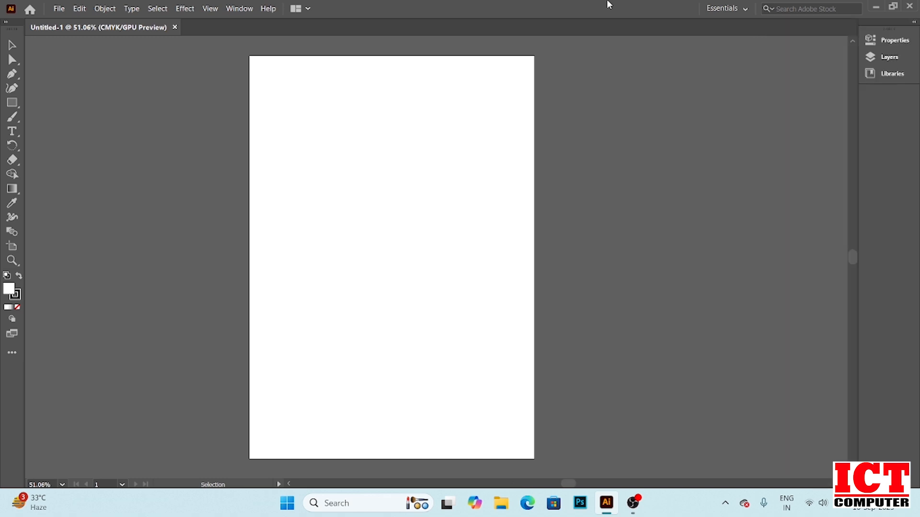
pyautogui.click(58, 9)
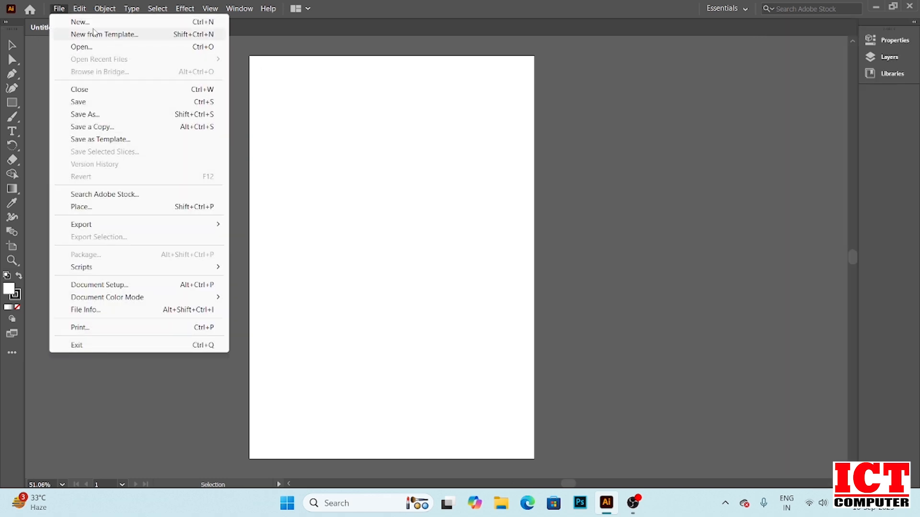
pyautogui.click(93, 24)
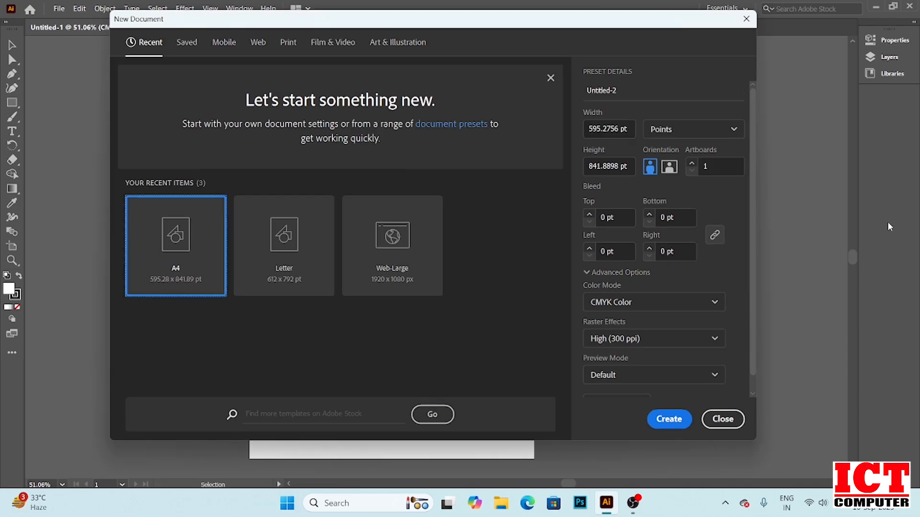
pyautogui.click(693, 166)
pyautogui.write('4')
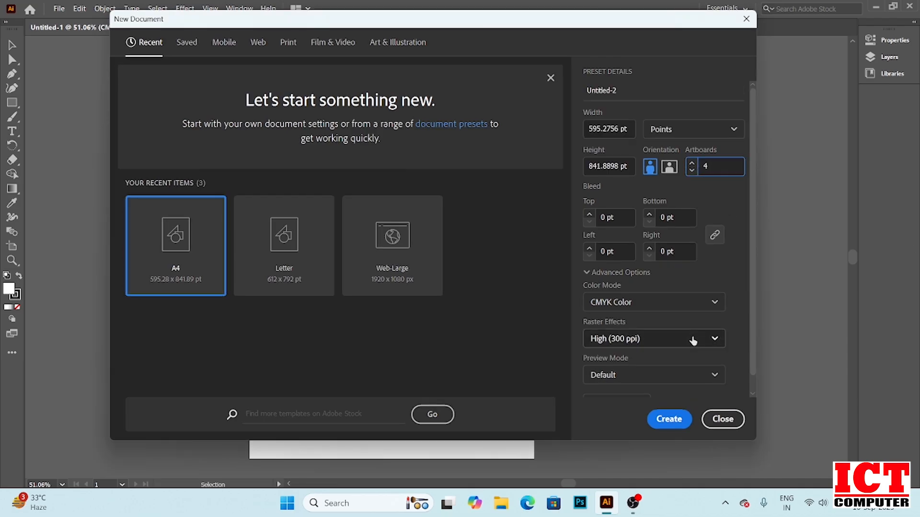
pyautogui.click(669, 422)
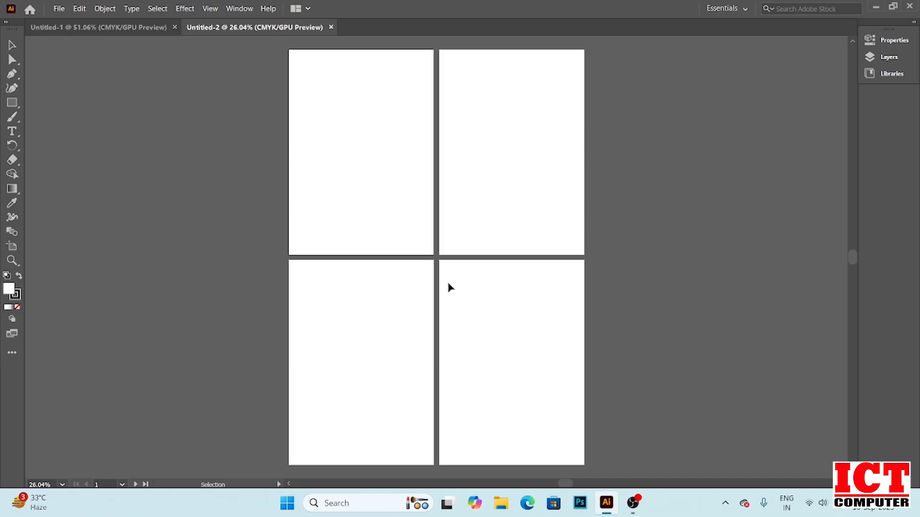
pyautogui.click(330, 27)
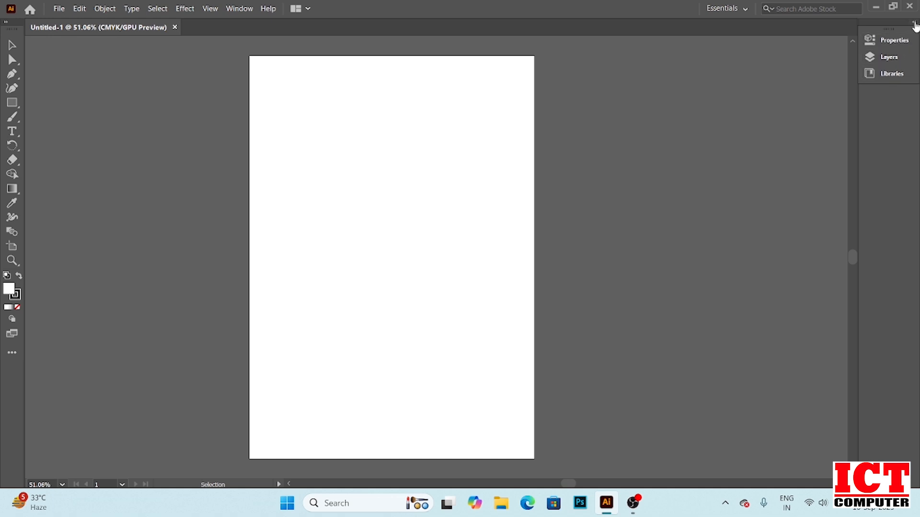
# Expand the panel dock to view the Properties, Layers and Libraries panels, then collapse it again
pyautogui.click(914, 24)
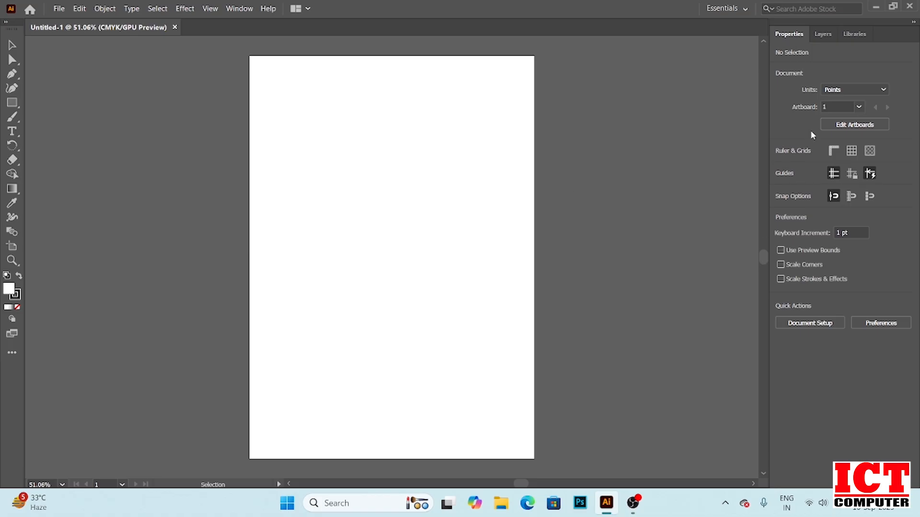
pyautogui.click(823, 35)
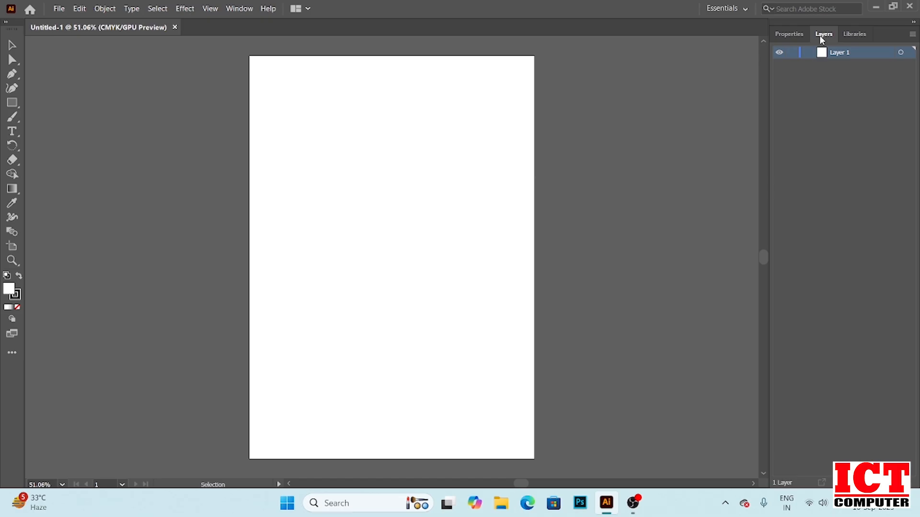
pyautogui.click(858, 35)
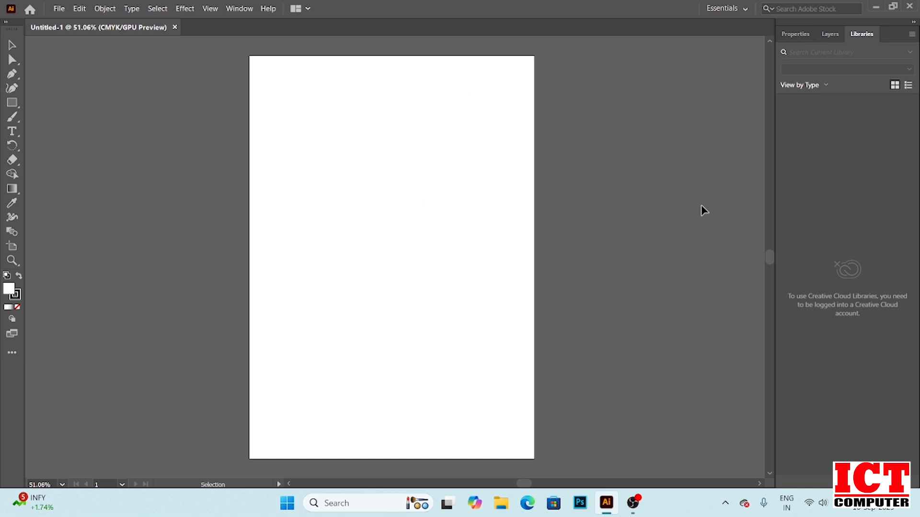
pyautogui.click(913, 23)
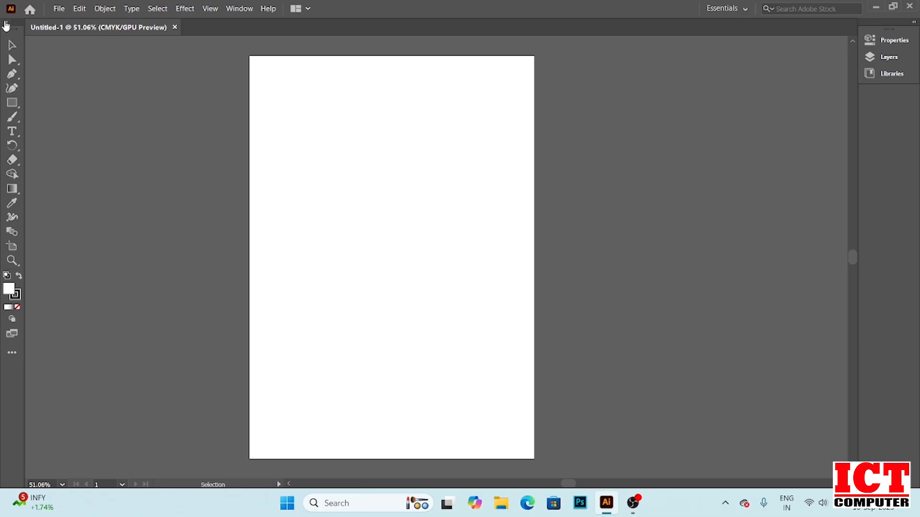
pyautogui.press('super+plus')
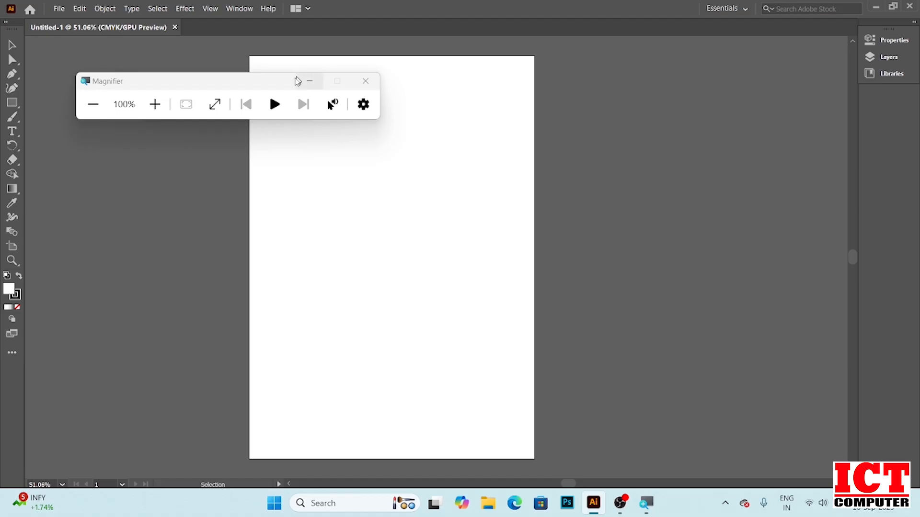
pyautogui.click(309, 81)
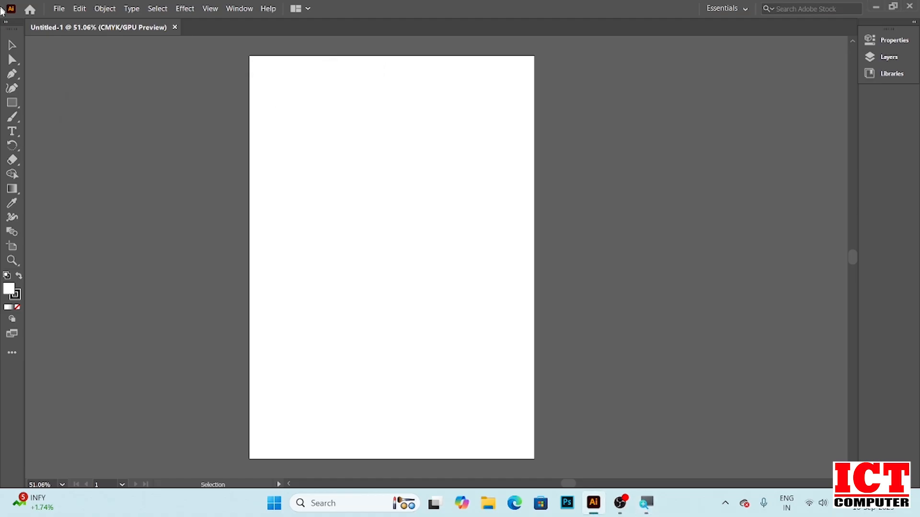
# Switch the Tools panel to the two-column layout
pyautogui.click(6, 23)
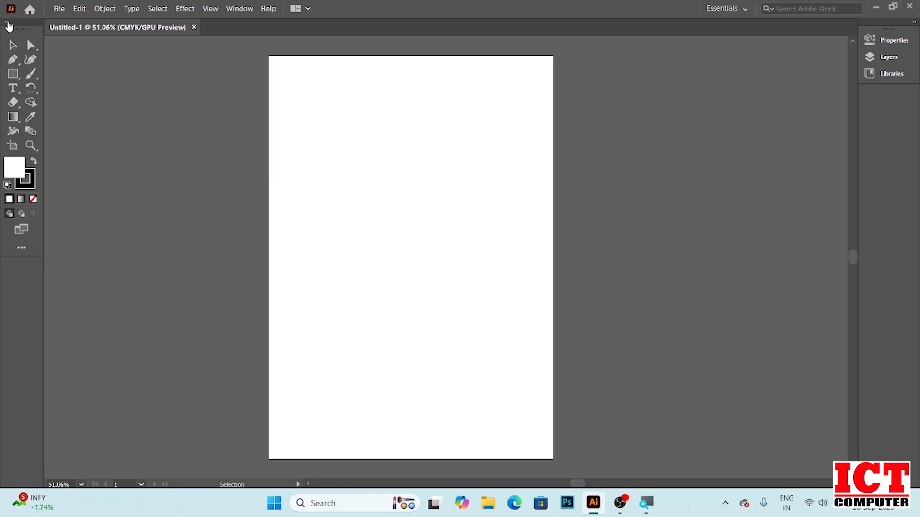
pyautogui.click(7, 23)
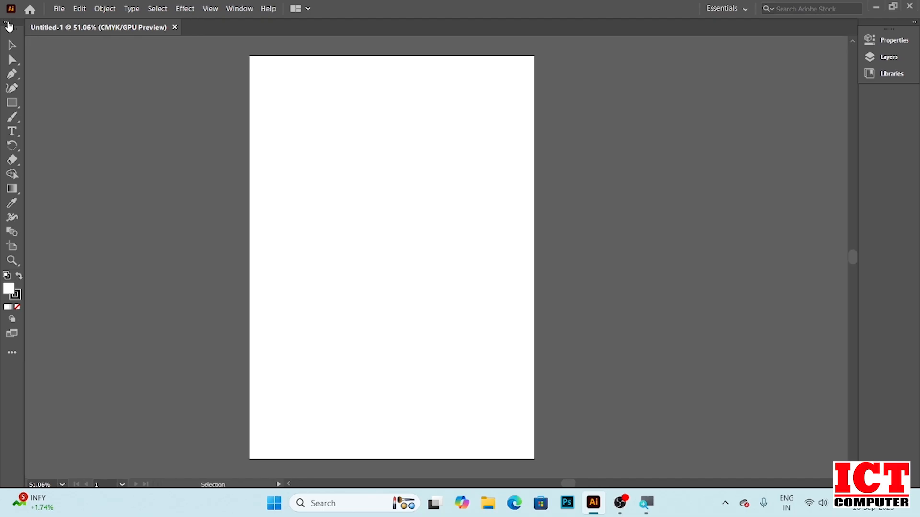
pyautogui.click(7, 22)
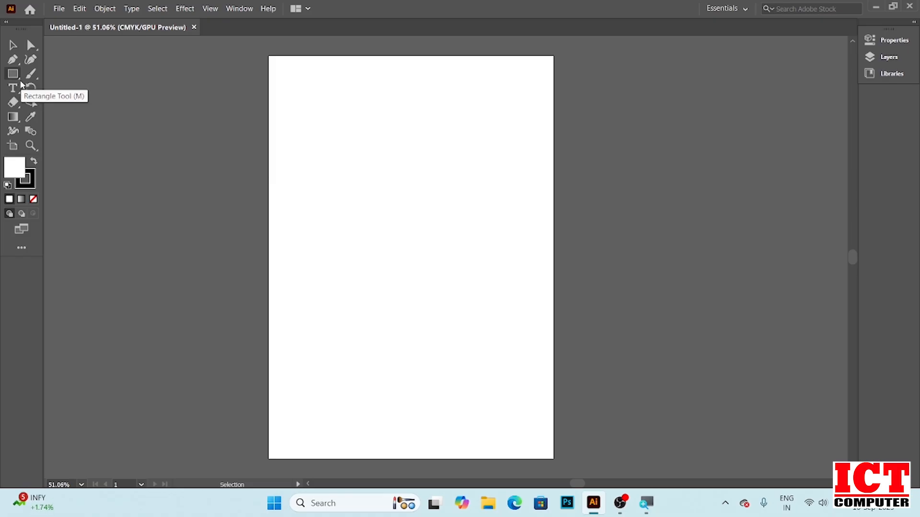
# Draw a rectangle on the artboard with the Rectangle tool, then delete it
pyautogui.click(20, 82)
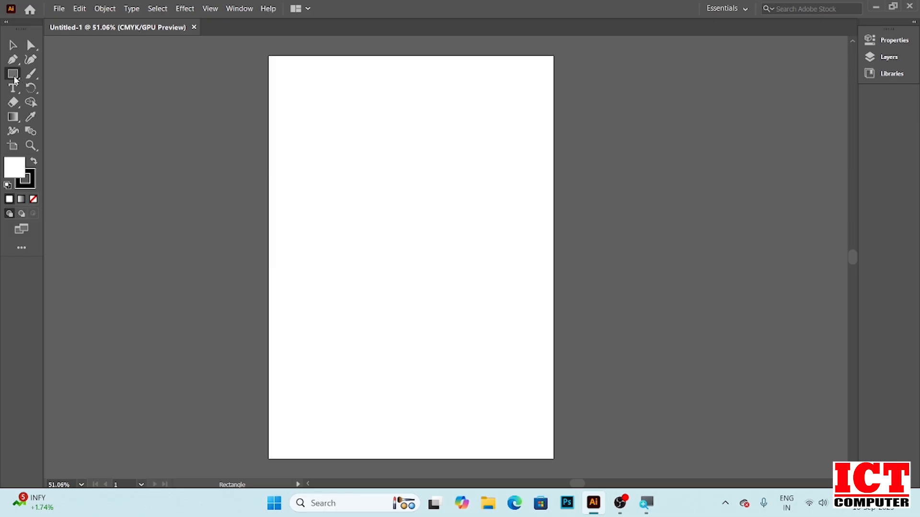
pyautogui.rightClick(20, 80)
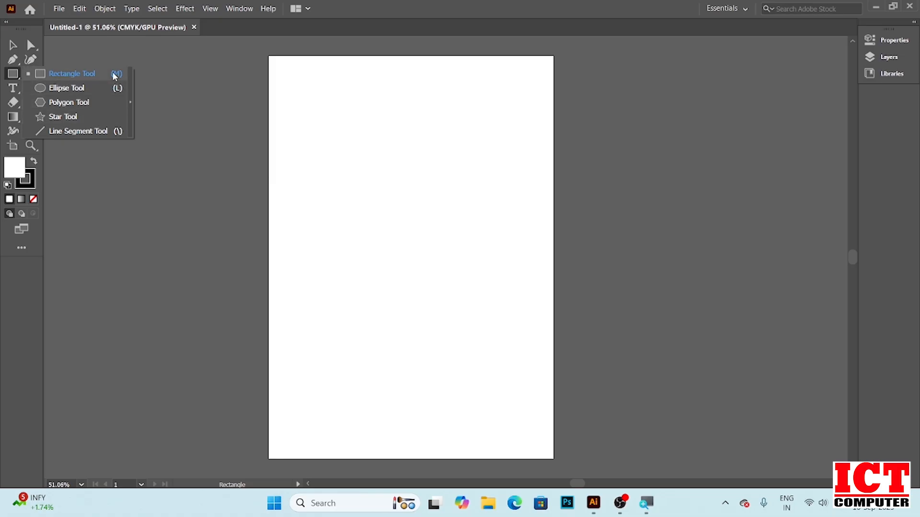
pyautogui.click(88, 74)
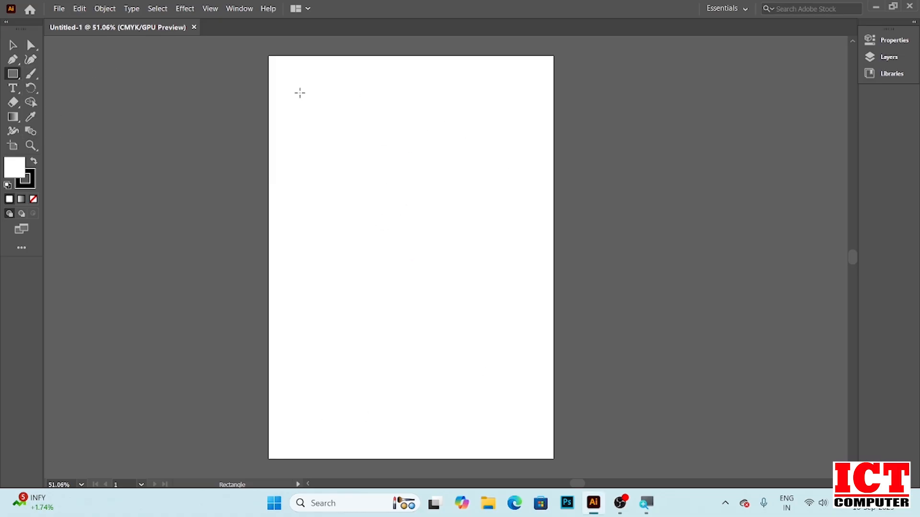
pyautogui.moveTo(296, 90); pyautogui.dragTo(386, 186)
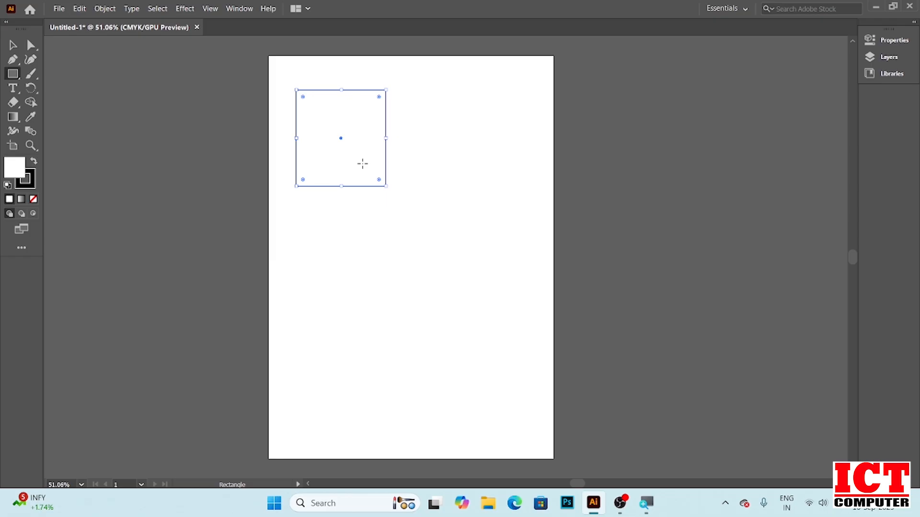
pyautogui.press('Delete')
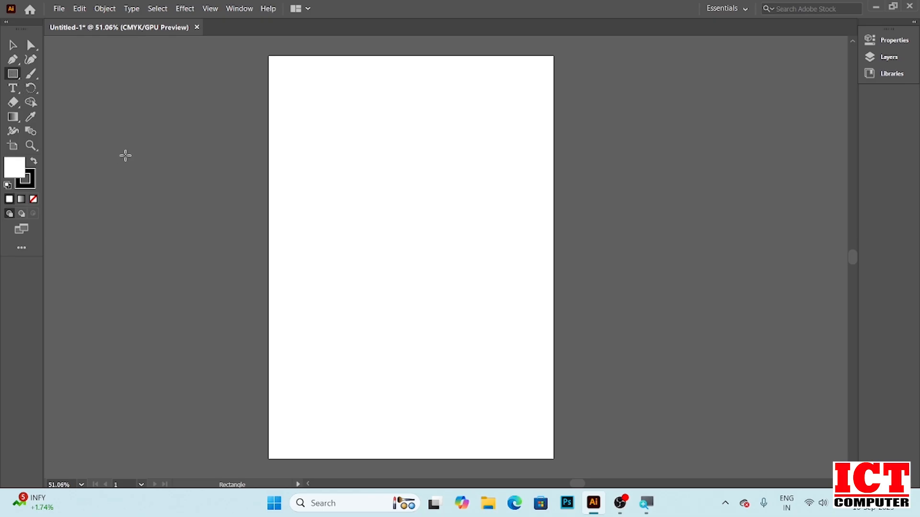
# Create a rectangle 200 pt wide and 300 pt high from the Rectangle dialog, then delete it
pyautogui.click(347, 109)
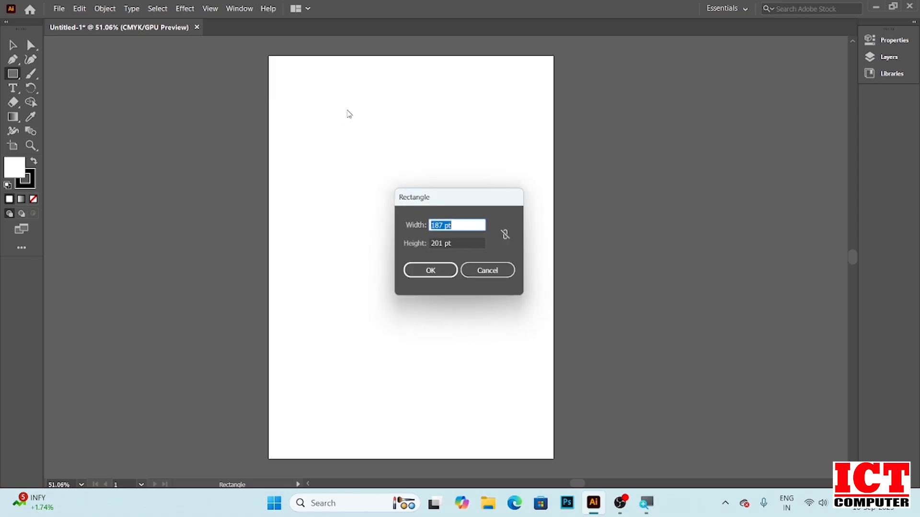
pyautogui.moveTo(447, 197); pyautogui.dragTo(393, 84)
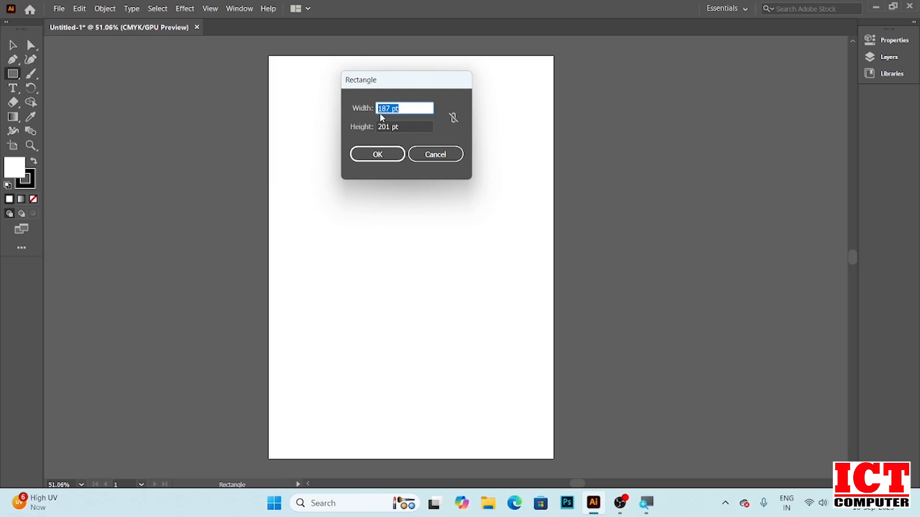
pyautogui.write('200')
pyautogui.press('Tab')
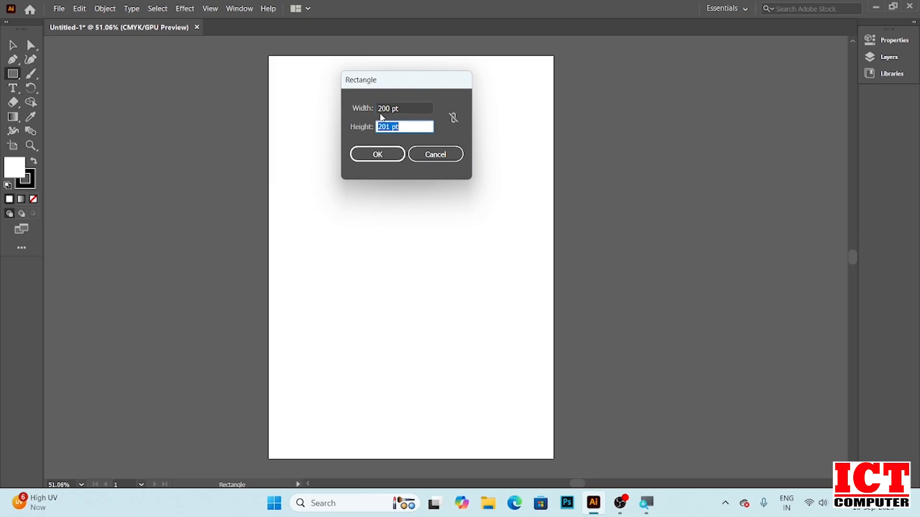
pyautogui.write('300')
pyautogui.click(377, 154)
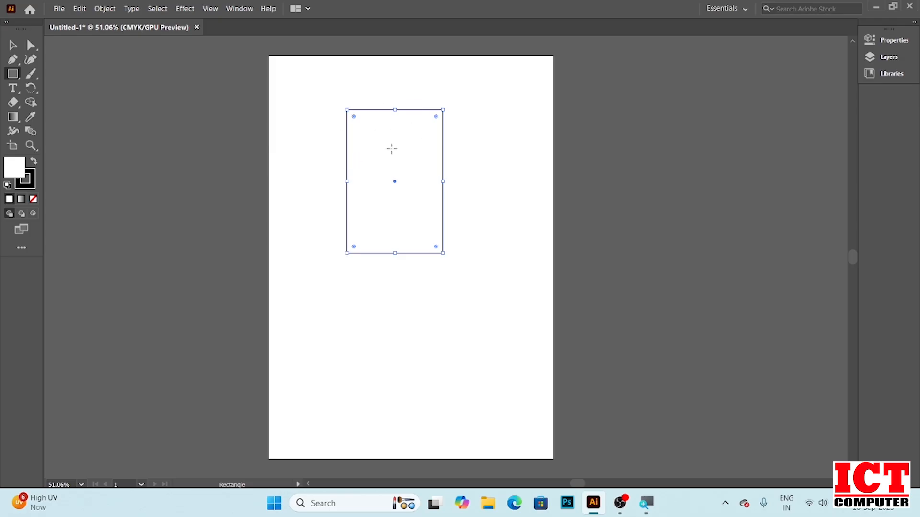
pyautogui.press('Delete')
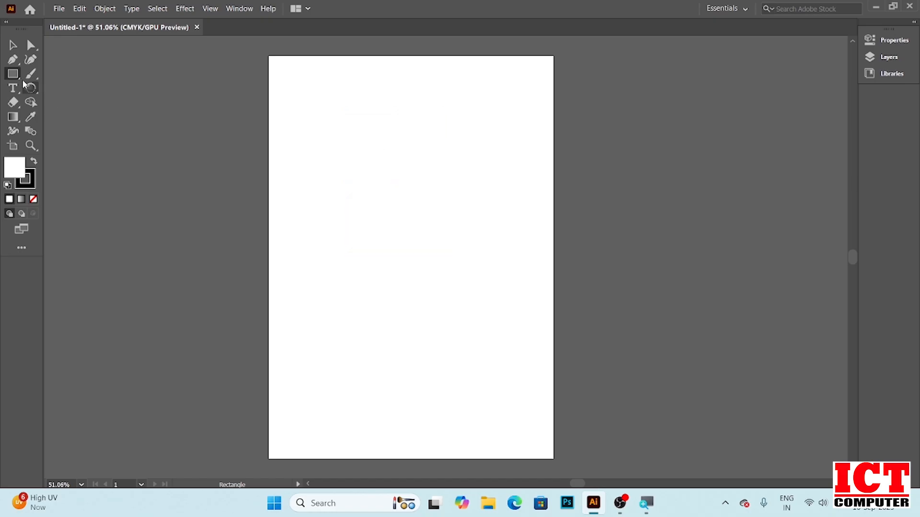
# Draw a square, open its Rectangle dialog, cancel it, and delete the square
pyautogui.moveTo(304, 80); pyautogui.dragTo(366, 143)
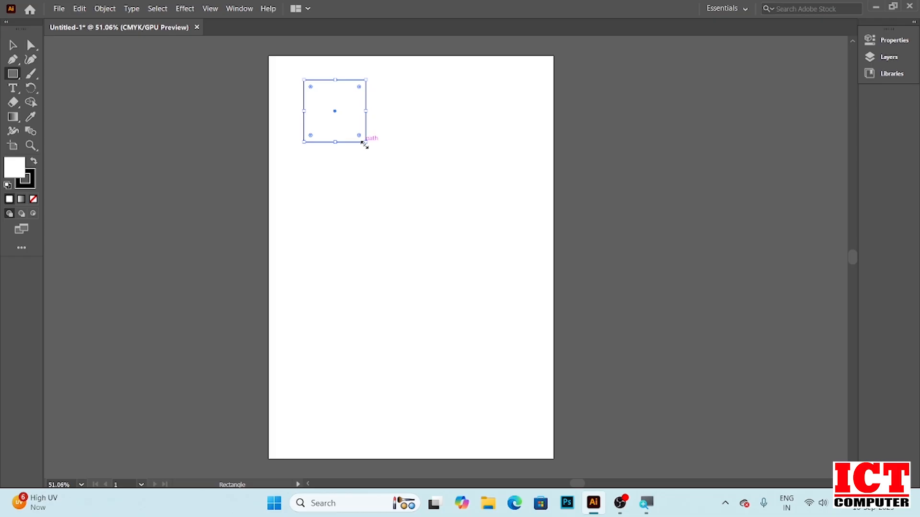
pyautogui.moveTo(365, 140)
pyautogui.mouseDown()
pyautogui.moveTo(428, 213)
pyautogui.moveTo(404, 161)
pyautogui.moveTo(374, 133)
pyautogui.moveTo(479, 129)
pyautogui.moveTo(381, 154)
pyautogui.moveTo(306, 138)
pyautogui.moveTo(389, 143)
pyautogui.moveTo(394, 222)
pyautogui.moveTo(419, 256)
pyautogui.moveTo(538, 205)
pyautogui.moveTo(468, 225)
pyautogui.moveTo(462, 270)
pyautogui.moveTo(389, 222)
pyautogui.moveTo(371, 147)
pyautogui.mouseUp()
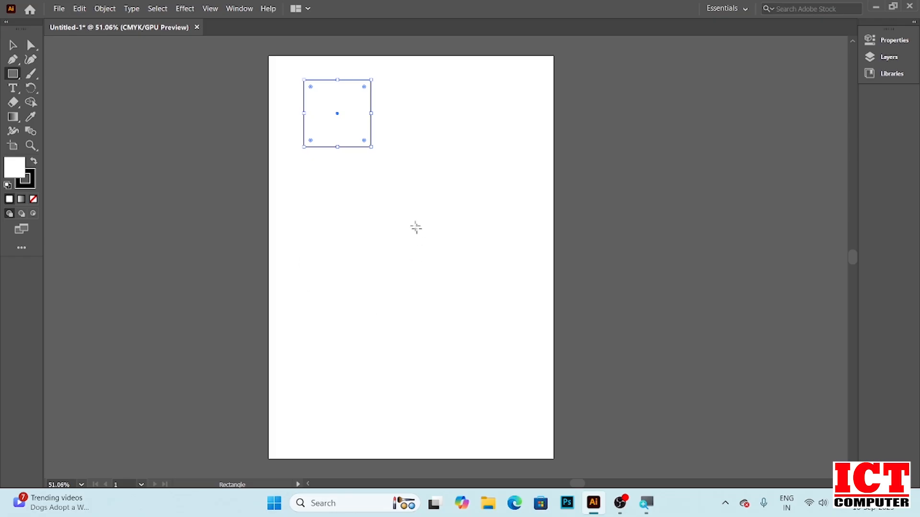
pyautogui.click(389, 184)
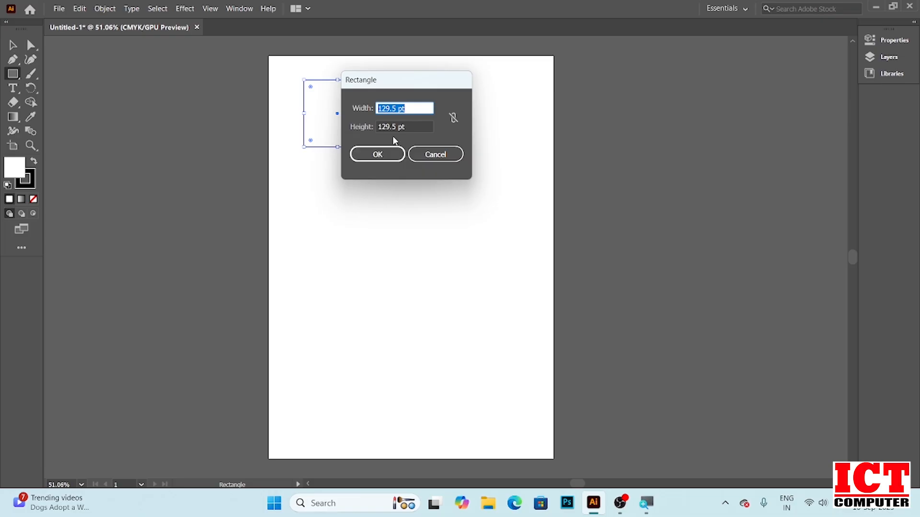
pyautogui.click(434, 156)
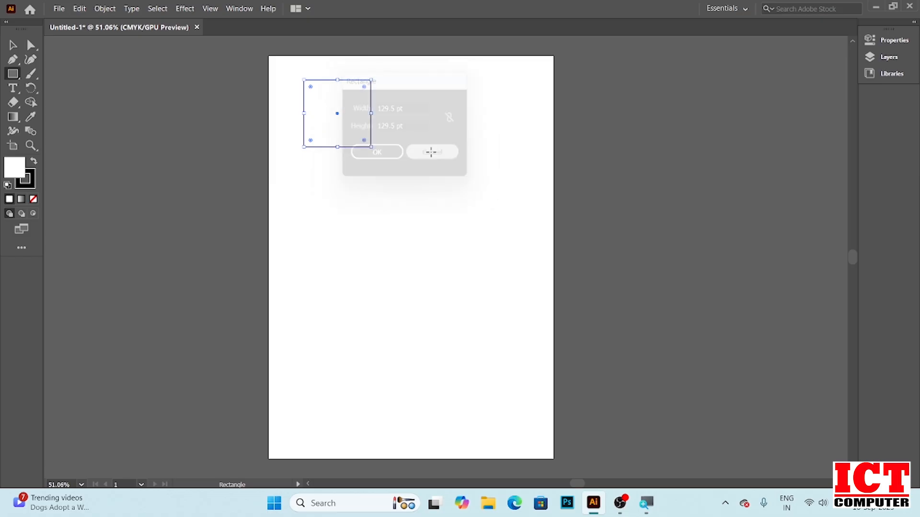
pyautogui.press('Delete')
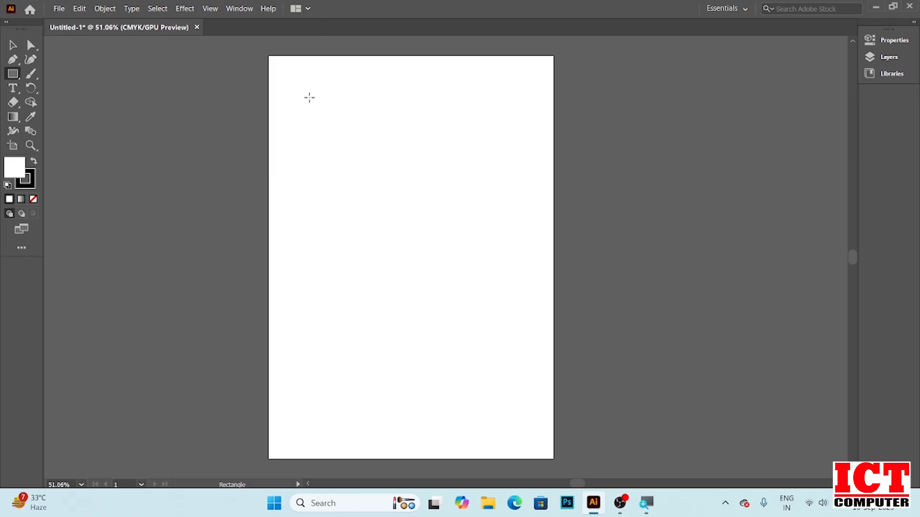
# Draw a small square near the artboard's top-left corner with the Rectangle tool
pyautogui.moveTo(301, 92)
pyautogui.mouseDown()
pyautogui.moveTo(425, 99)
pyautogui.moveTo(391, 196)
pyautogui.moveTo(455, 201)
pyautogui.moveTo(463, 146)
pyautogui.moveTo(482, 162)
pyautogui.moveTo(437, 163)
pyautogui.moveTo(407, 212)
pyautogui.moveTo(402, 186)
pyautogui.moveTo(473, 138)
pyautogui.moveTo(339, 185)
pyautogui.moveTo(374, 176)
pyautogui.moveTo(408, 136)
pyautogui.moveTo(350, 153)
pyautogui.moveTo(364, 155)
pyautogui.mouseUp()
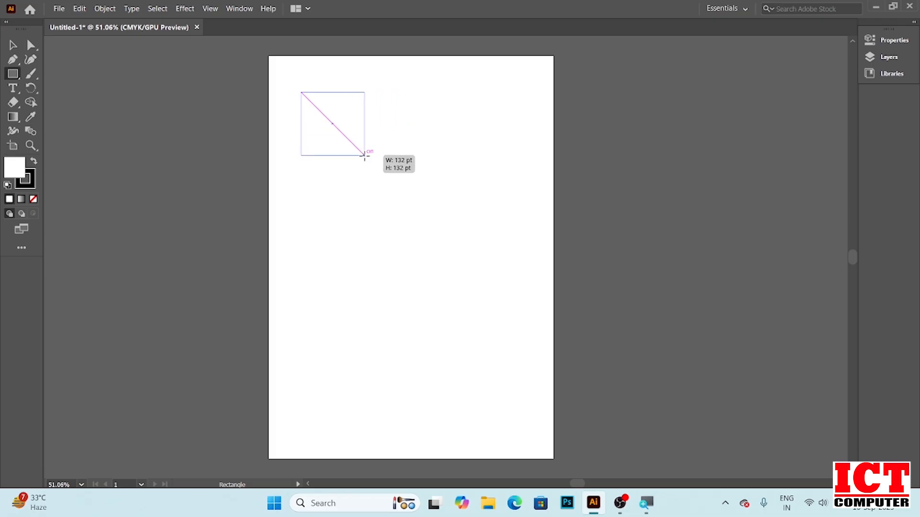
pyautogui.moveTo(365, 155); pyautogui.dragTo(337, 128)
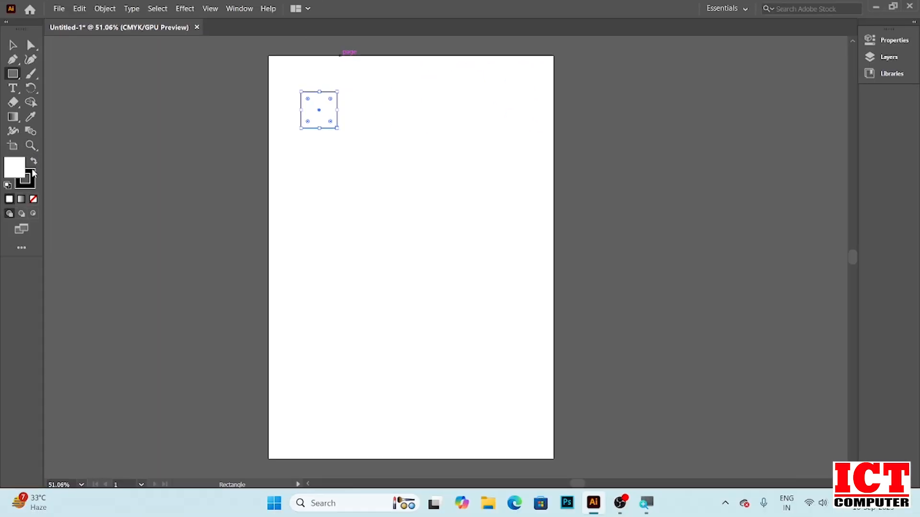
# Use the Zoom tool to zoom in on the square and back out again
pyautogui.click(30, 145)
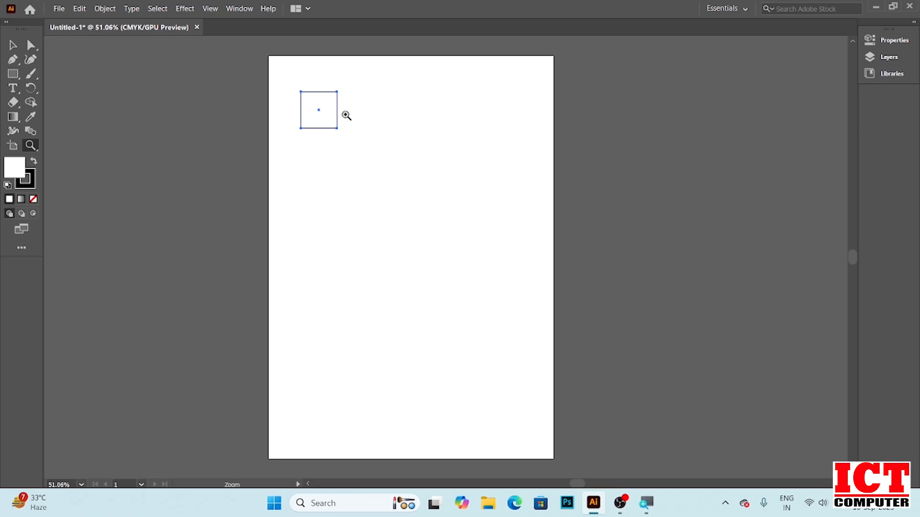
pyautogui.click(345, 115)
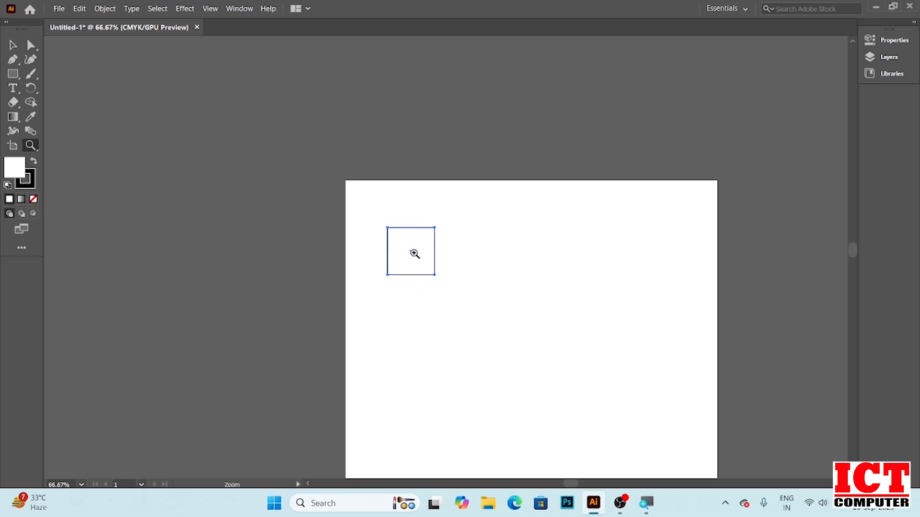
pyautogui.click(414, 252)
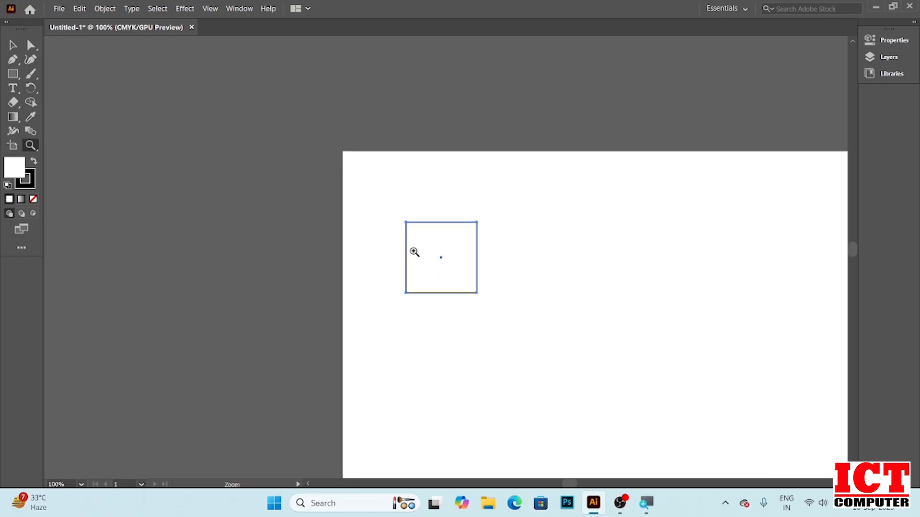
pyautogui.click(414, 252)
pyautogui.click(414, 252)
pyautogui.click(414, 251)
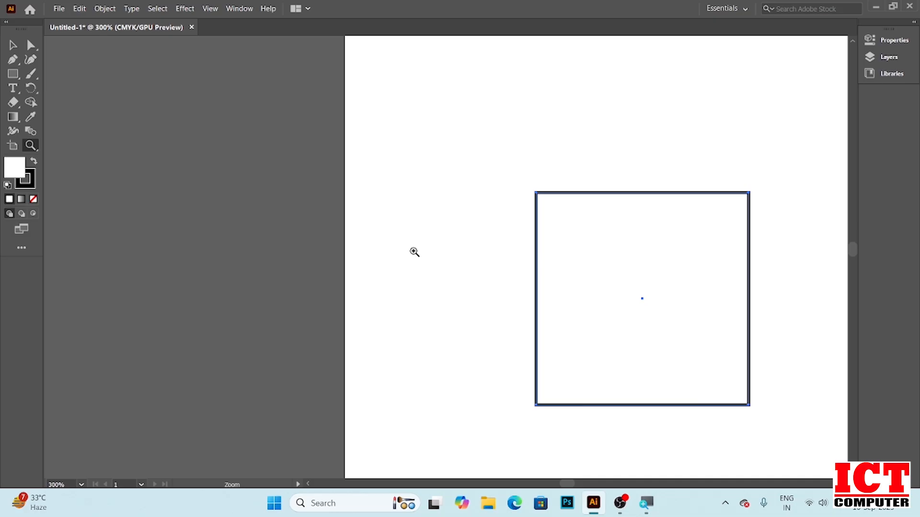
pyautogui.keyDown('alt'); pyautogui.click(453, 214); pyautogui.keyUp('alt')
pyautogui.keyDown('alt'); pyautogui.click(453, 214); pyautogui.keyUp('alt')
pyautogui.keyDown('alt'); pyautogui.click(453, 214); pyautogui.keyUp('alt')
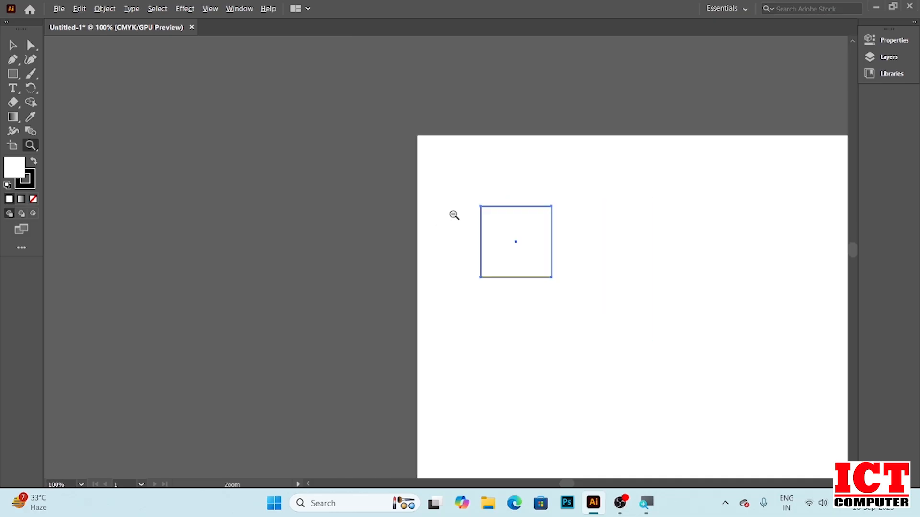
pyautogui.keyDown('alt'); pyautogui.click(453, 214); pyautogui.keyUp('alt')
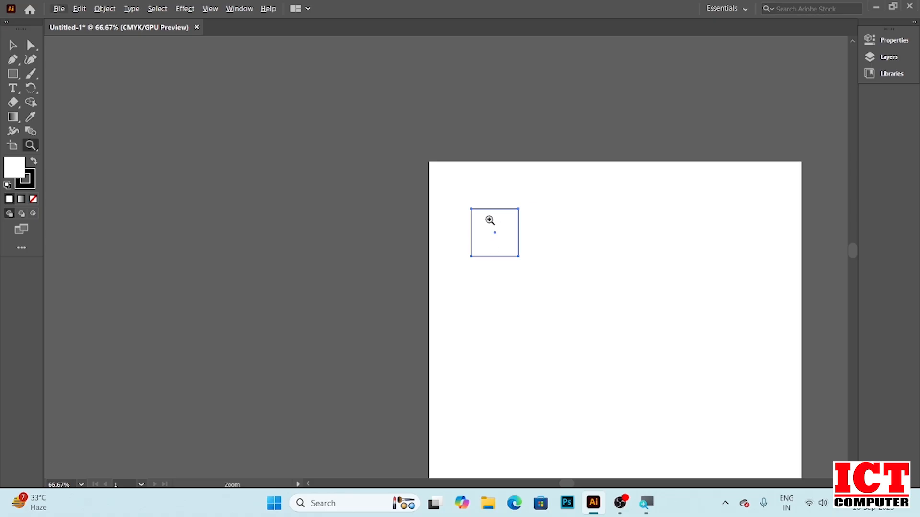
# Zoom repeatedly in and out around the square using the Zoom tool and the scroll wheel
pyautogui.scroll(1, 489, 225)
pyautogui.scroll(-2, 489, 224)
pyautogui.click(488, 225)
pyautogui.click(488, 225)
pyautogui.click(488, 225)
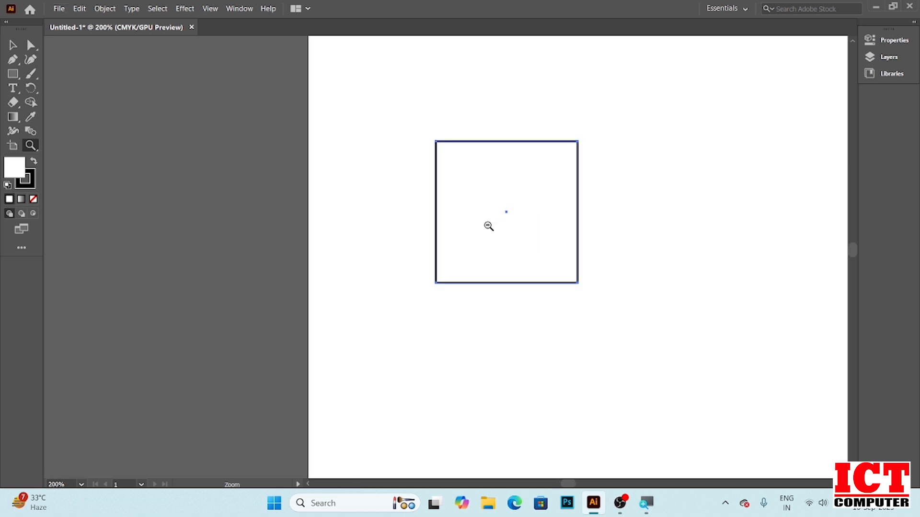
pyautogui.click(488, 225)
pyautogui.click(489, 225)
pyautogui.click(488, 225)
pyautogui.click(488, 226)
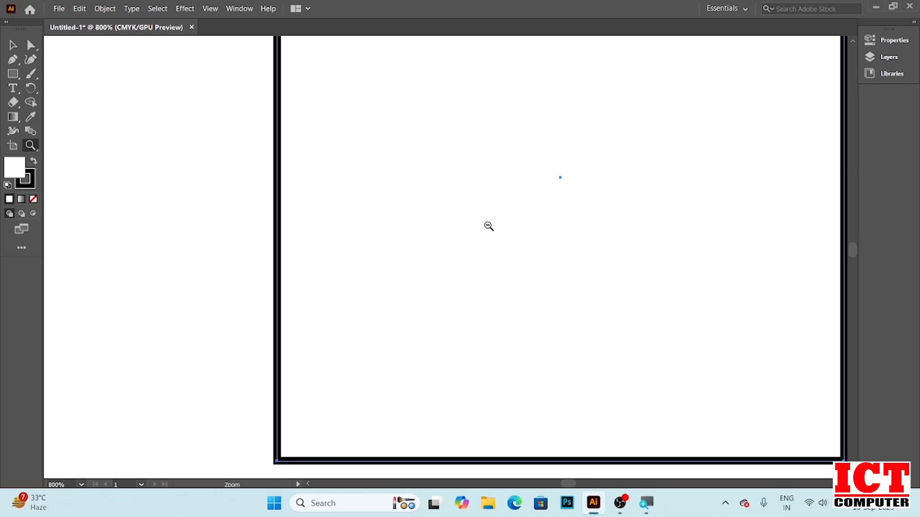
pyautogui.scroll(12, 488, 226)
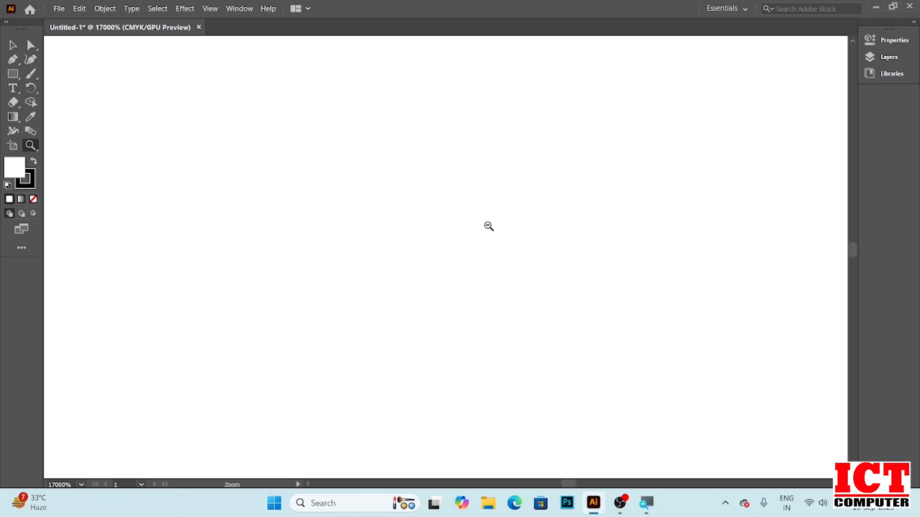
pyautogui.scroll(-13, 488, 226)
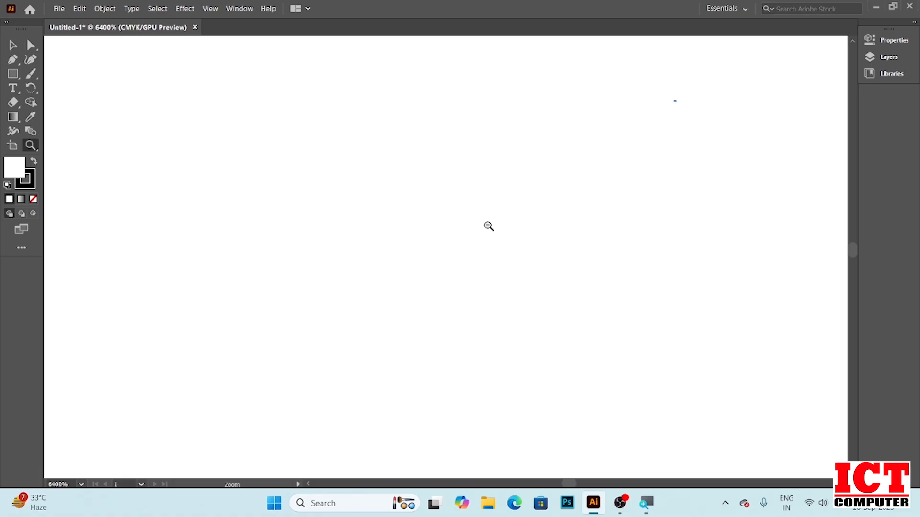
pyautogui.scroll(-4, 488, 226)
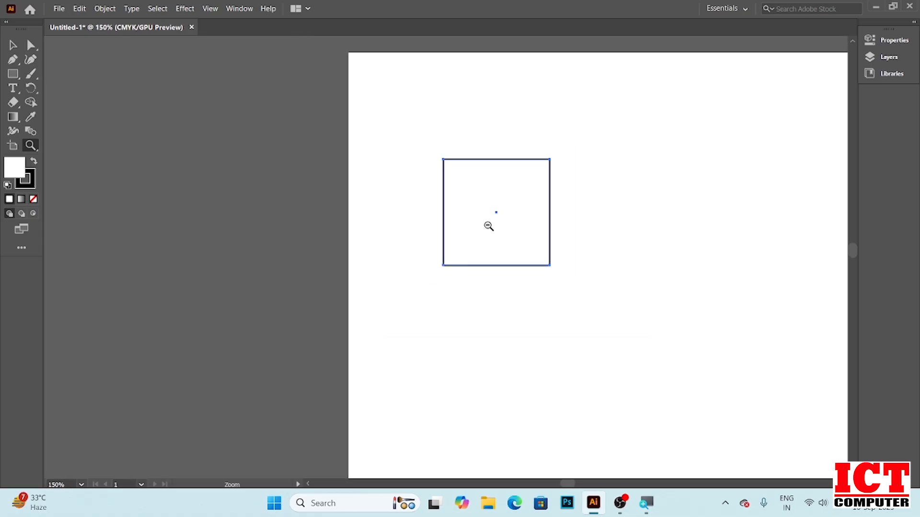
pyautogui.scroll(-2, 489, 226)
pyautogui.scroll(-5, 488, 226)
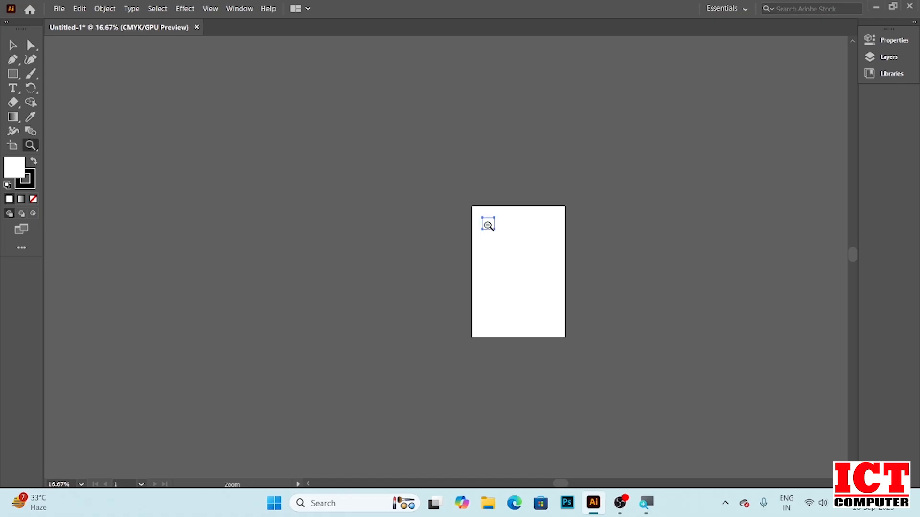
pyautogui.scroll(6, 488, 226)
pyautogui.scroll(-5, 488, 226)
pyautogui.scroll(5, 488, 226)
pyautogui.scroll(-5, 488, 226)
pyautogui.scroll(5, 489, 226)
pyautogui.scroll(-2, 488, 226)
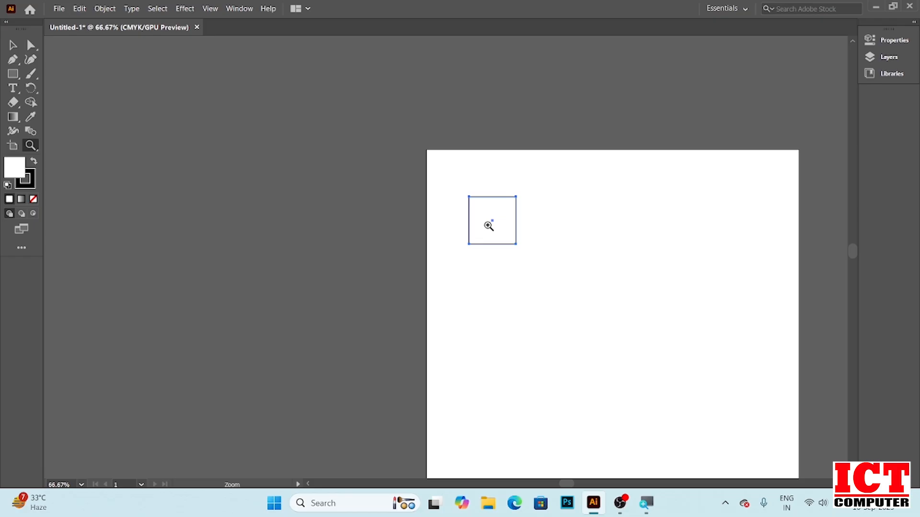
# Zoom in to 150%, switch to the Selection tool, and pan the view across the artboard
pyautogui.press('ctrl')
pyautogui.click(500, 219)
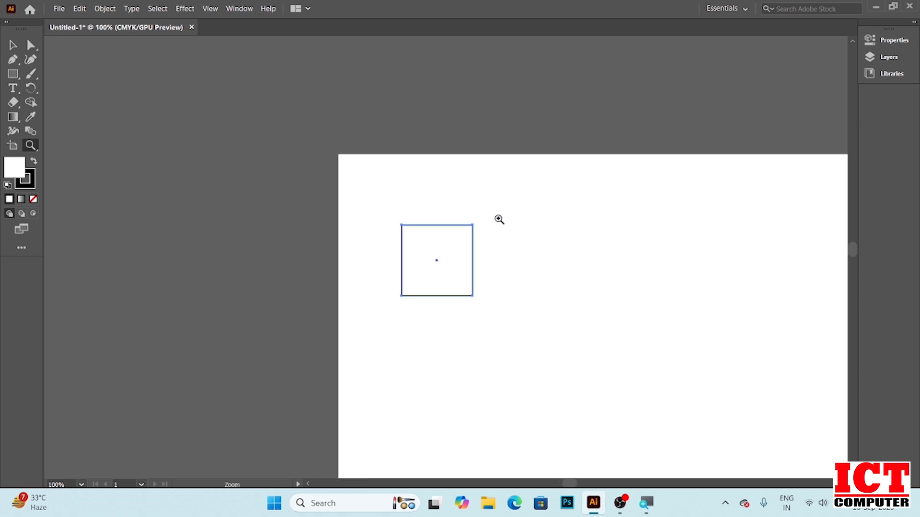
pyautogui.click(499, 219)
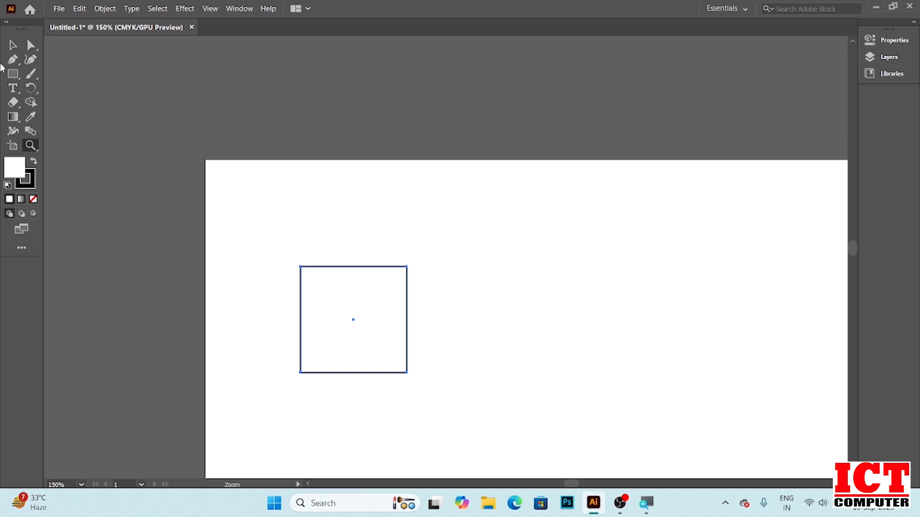
pyautogui.click(13, 45)
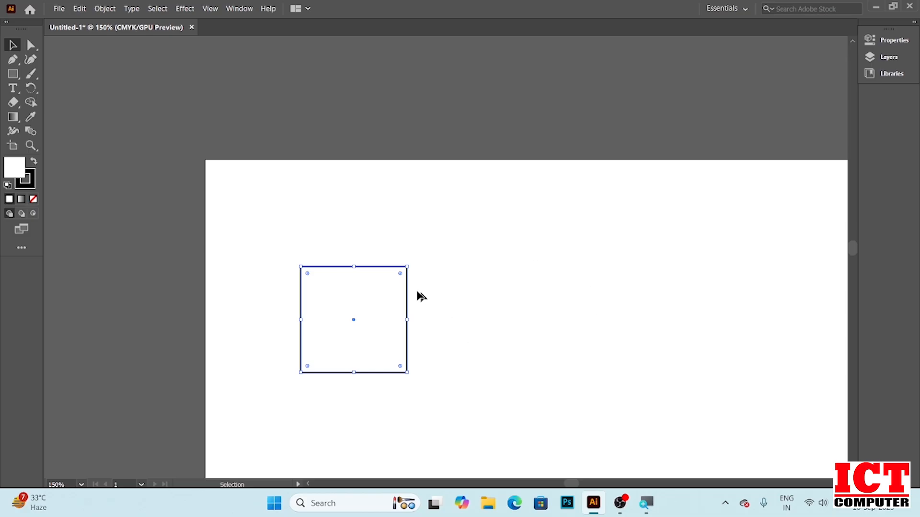
pyautogui.press('space')
pyautogui.press('space')
pyautogui.moveTo(506, 315); pyautogui.dragTo(353, 199)
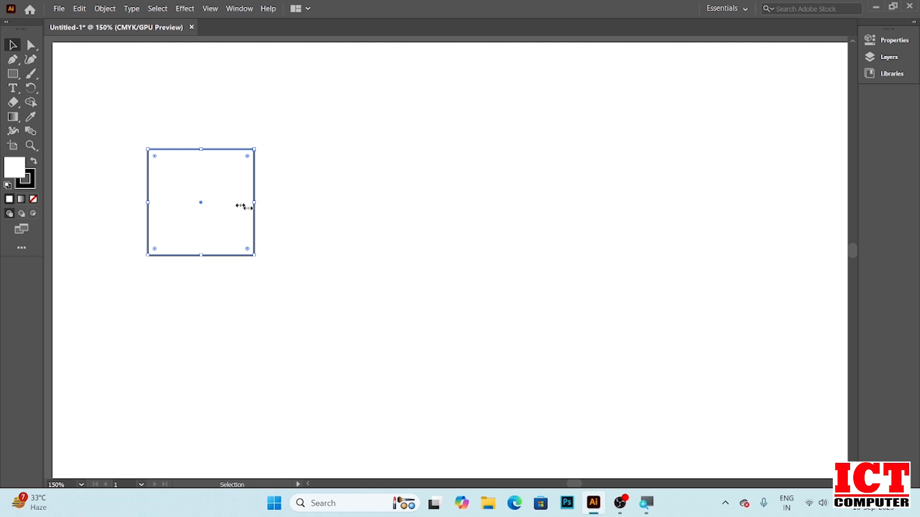
# Zoom the view in and out around the square with the scroll wheel
pyautogui.press('alt')
pyautogui.scroll(5, 291, 212)
pyautogui.scroll(-5, 292, 212)
pyautogui.scroll(2, 293, 213)
pyautogui.scroll(-4, 292, 213)
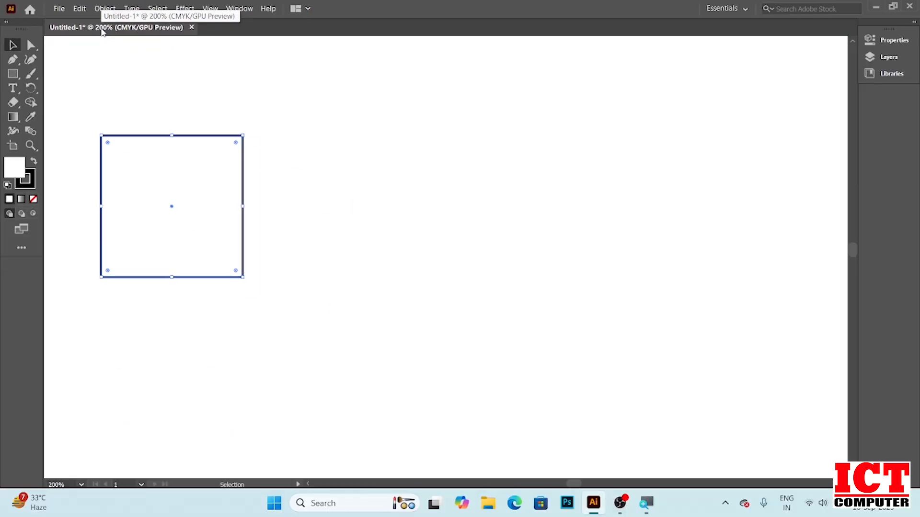
# Zoom to extreme magnifications and back out to the whole pasteboard with the scroll wheel
pyautogui.scroll(2, 173, 209)
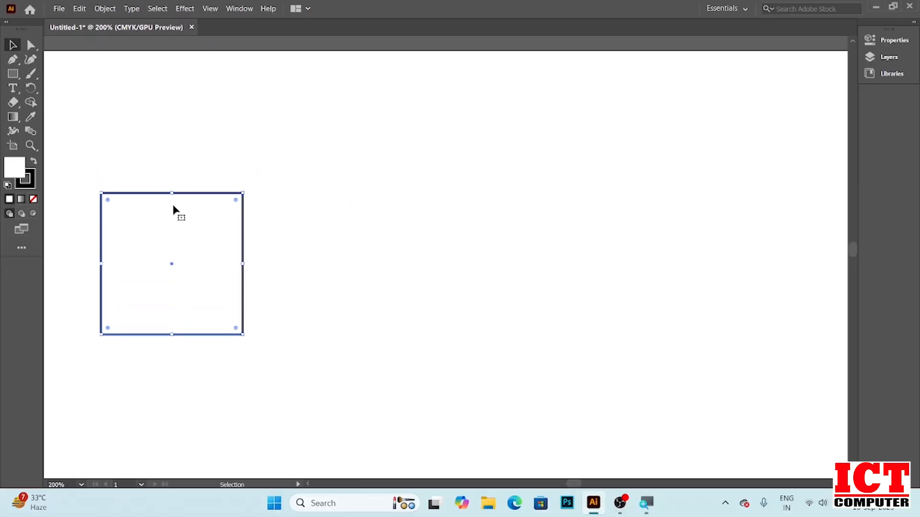
pyautogui.scroll(-7, 172, 210)
pyautogui.scroll(14, 173, 209)
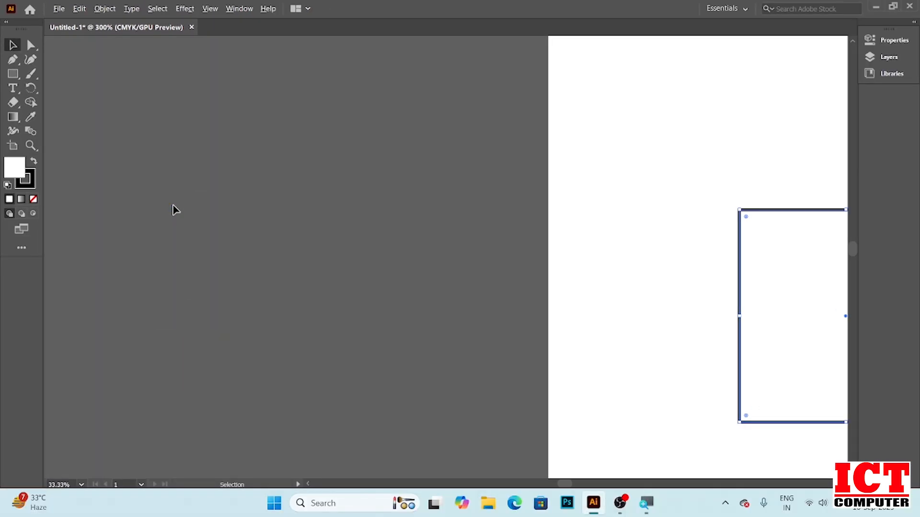
pyautogui.scroll(4, 174, 210)
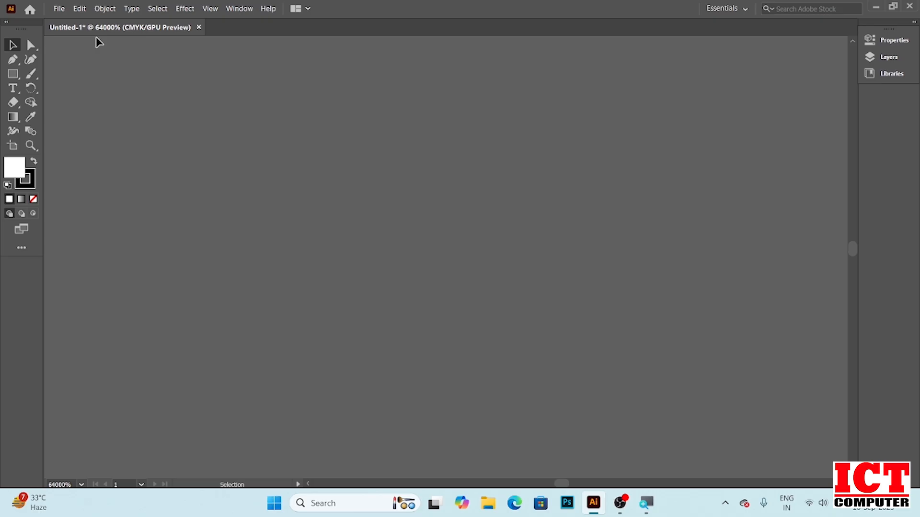
pyautogui.keyDown('alt'); pyautogui.scroll(-10, 193, 167); pyautogui.keyUp('alt')
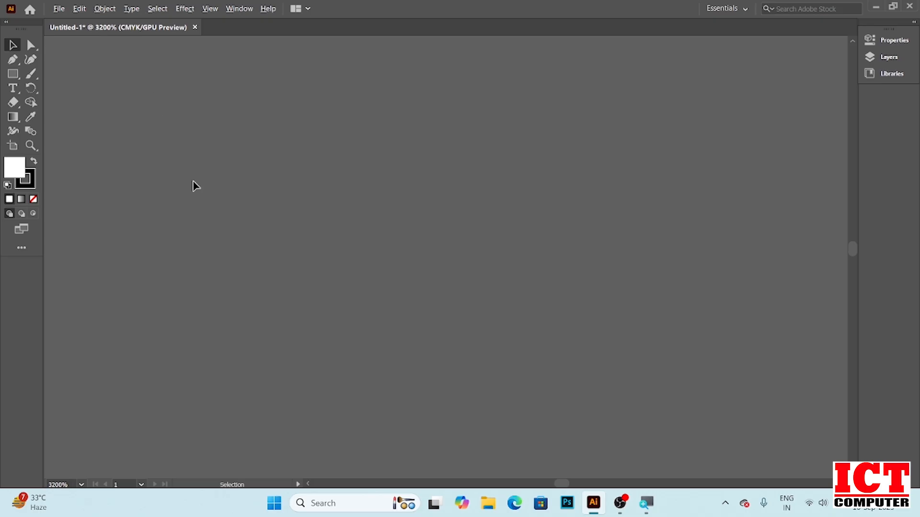
pyautogui.keyDown('alt'); pyautogui.scroll(-8, 194, 183); pyautogui.keyUp('alt')
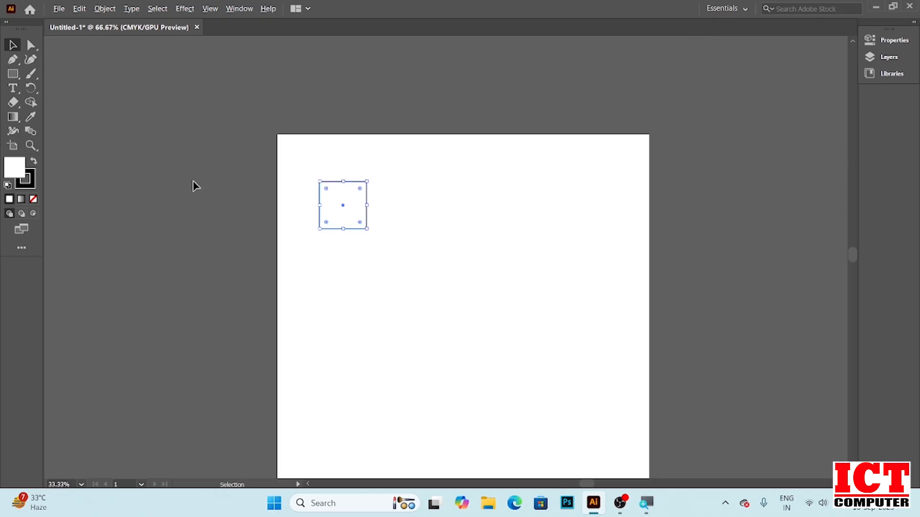
pyautogui.keyDown('alt'); pyautogui.scroll(-8, 196, 186); pyautogui.keyUp('alt')
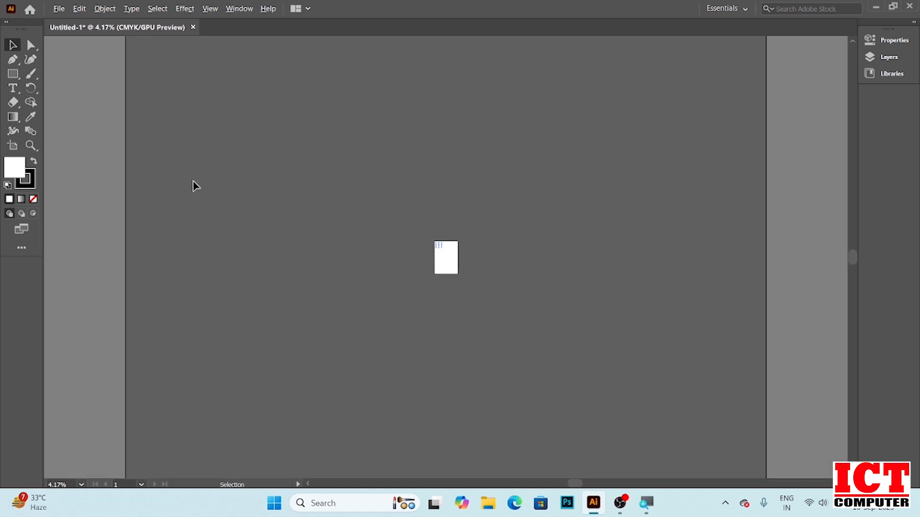
pyautogui.keyDown('alt'); pyautogui.scroll(10, 196, 186); pyautogui.keyUp('alt')
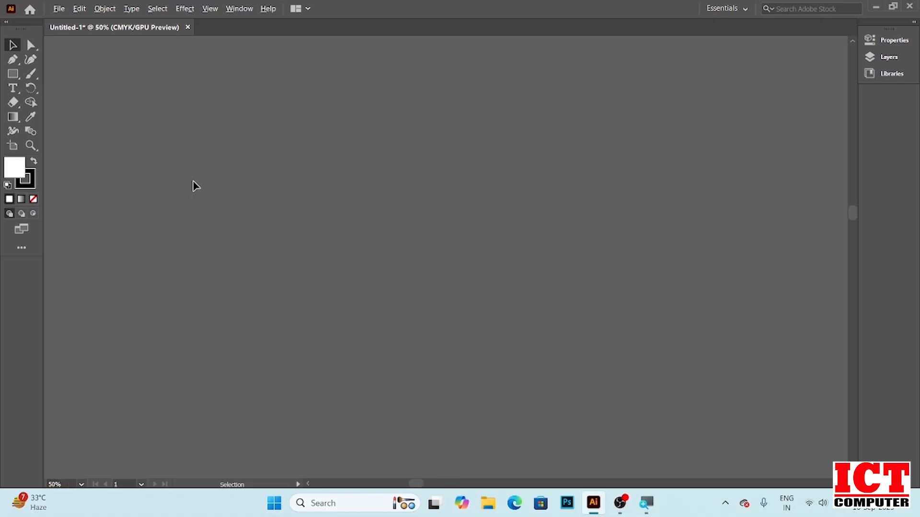
pyautogui.keyDown('alt'); pyautogui.scroll(-1, 193, 185); pyautogui.keyUp('alt')
# Pan the view across the canvas with the temporary Hand tool
pyautogui.press('space')
pyautogui.moveTo(724, 355); pyautogui.dragTo(238, 127)
pyautogui.moveTo(369, 315)
pyautogui.mouseDown()
pyautogui.moveTo(362, 211)
pyautogui.moveTo(334, 215)
pyautogui.mouseUp()
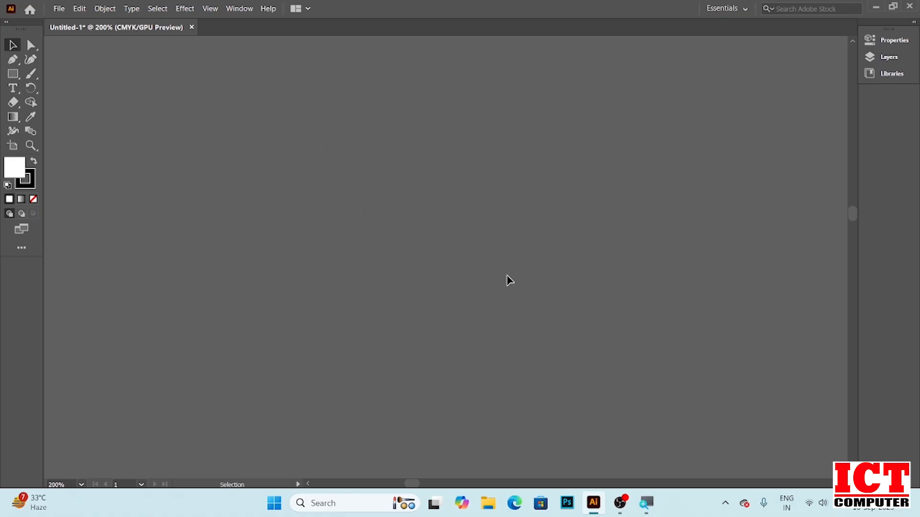
# Zoom out to the full artboard and back in to 66.67% so the square is in view
pyautogui.scroll(-10, 301, 156)
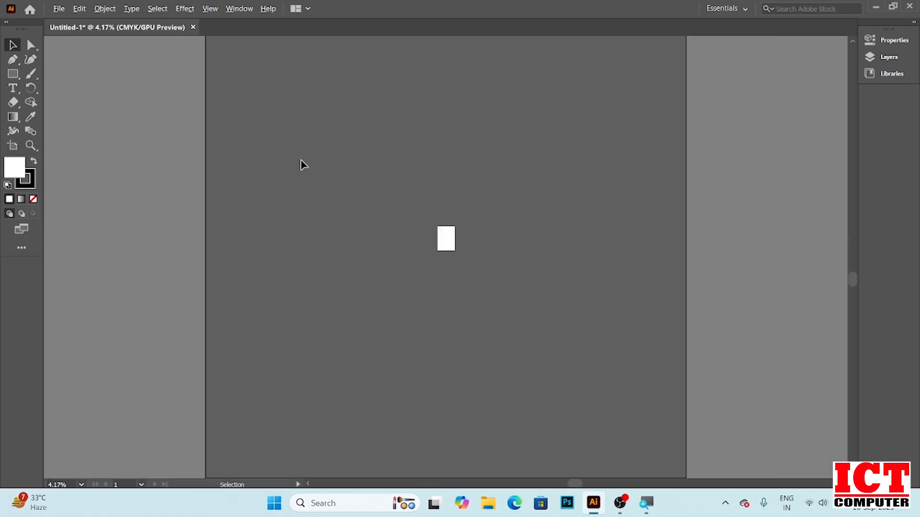
pyautogui.scroll(1, 442, 266)
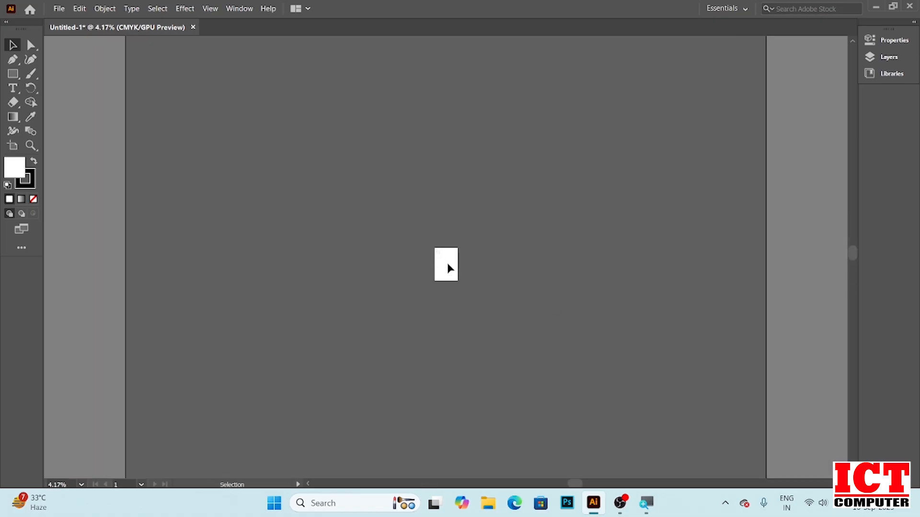
pyautogui.scroll(8, 449, 268)
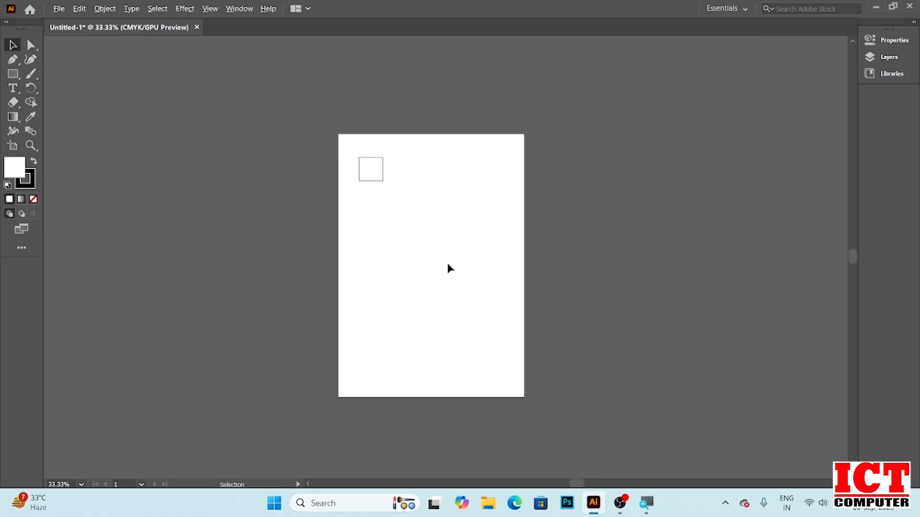
pyautogui.scroll(1, 449, 268)
pyautogui.scroll(-2, 448, 267)
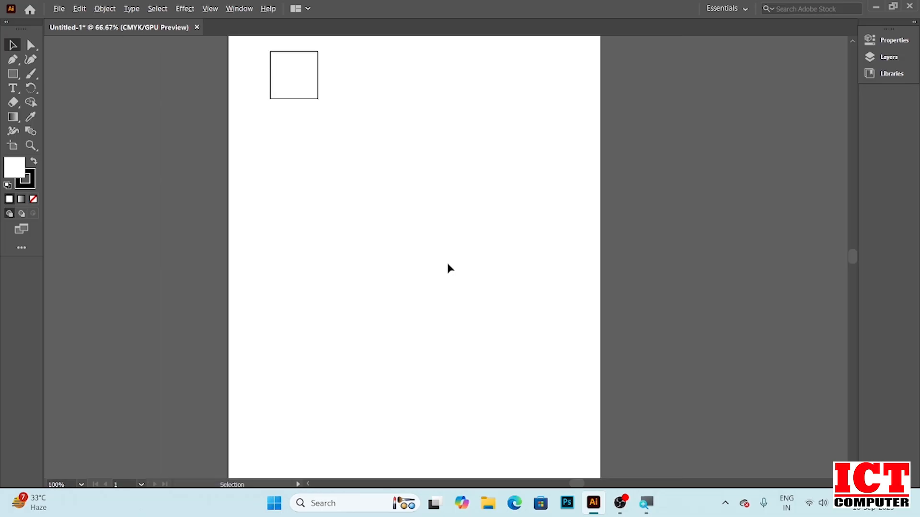
pyautogui.scroll(-1, 436, 233)
pyautogui.scroll(2, 436, 232)
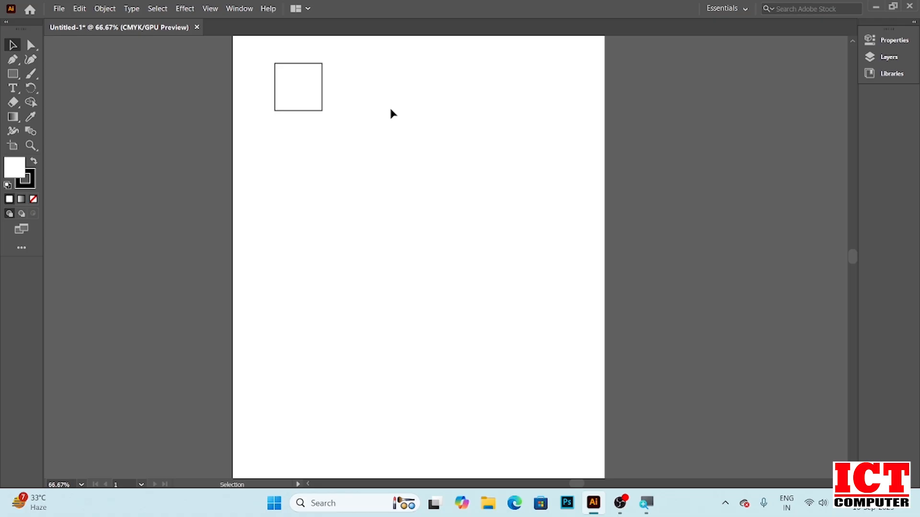
# Select the square and resize it by its corner handle into a rectangle about 175 × 136 pt
pyautogui.click(287, 94)
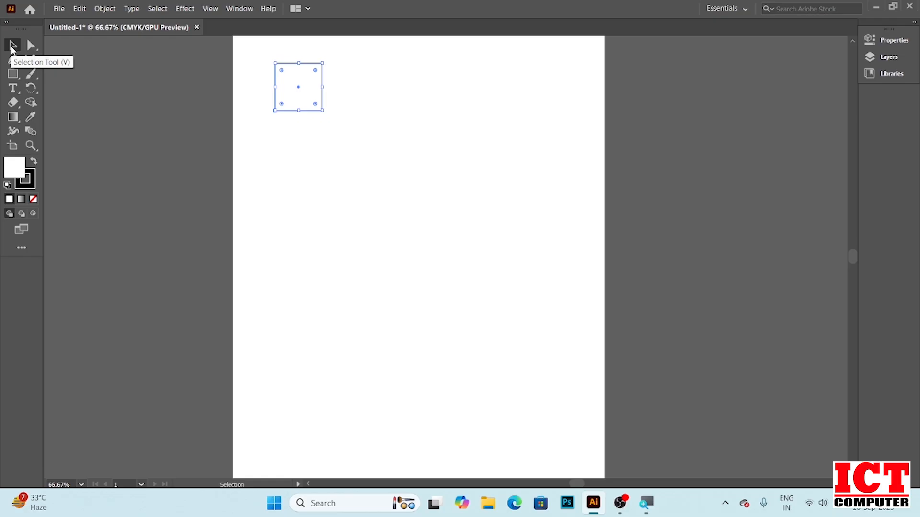
pyautogui.click(13, 46)
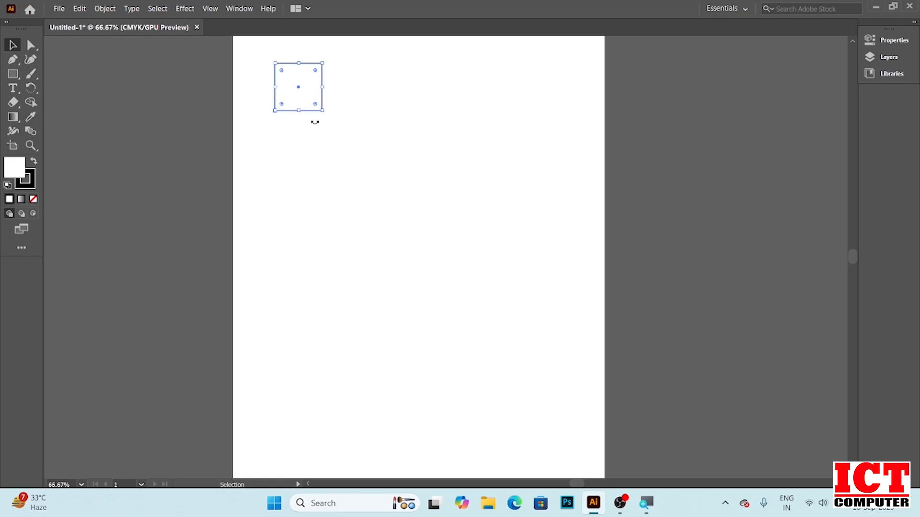
pyautogui.moveTo(320, 108); pyautogui.dragTo(353, 172)
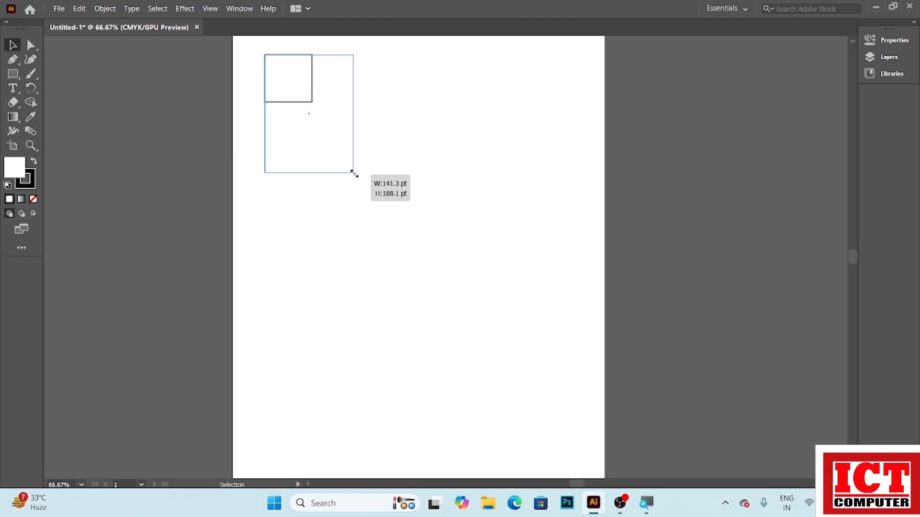
pyautogui.moveTo(353, 173); pyautogui.dragTo(403, 187)
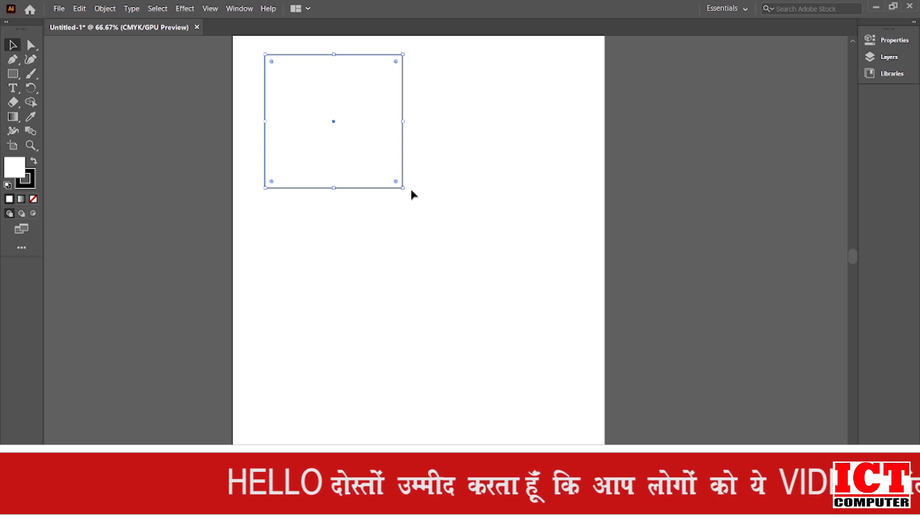
pyautogui.moveTo(404, 189); pyautogui.dragTo(374, 140)
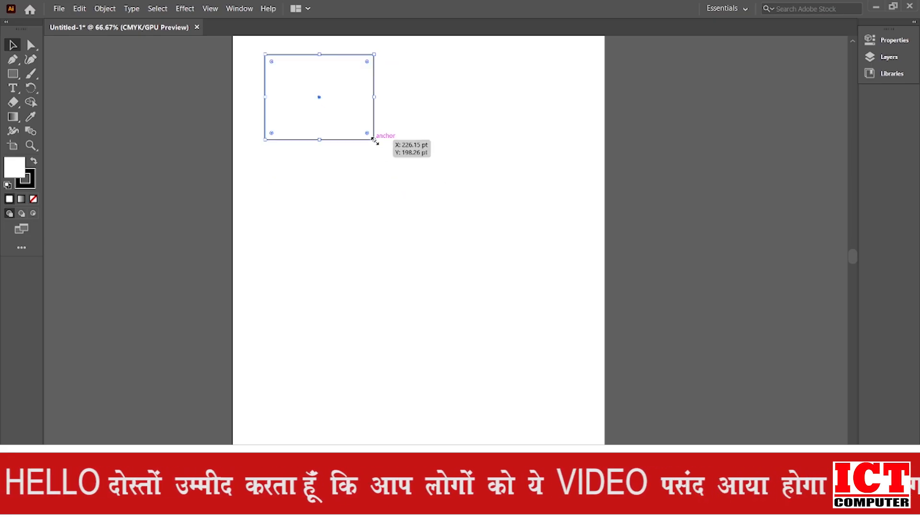
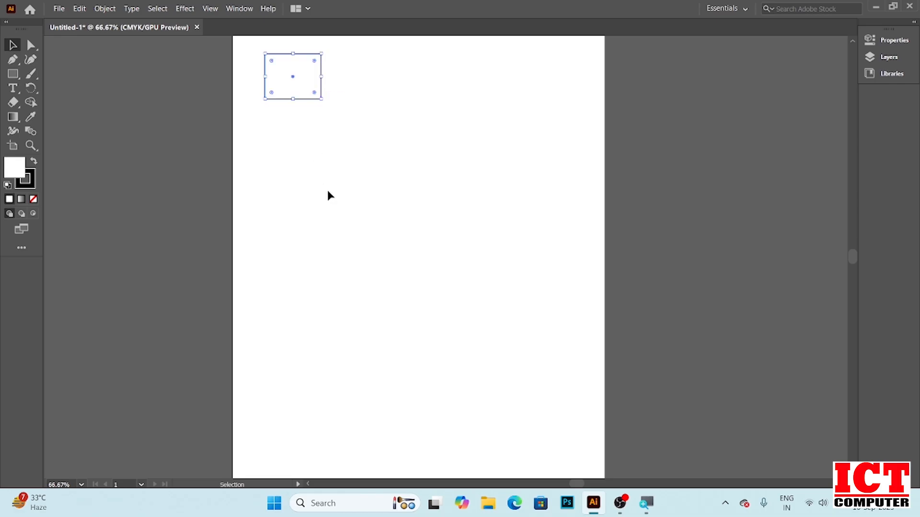
# Resize the rectangle by its corner handle, enlarging it and then shrinking it into a smaller near-square
pyautogui.click(346, 208)
pyautogui.click(292, 61)
pyautogui.moveTo(321, 99); pyautogui.dragTo(329, 116)
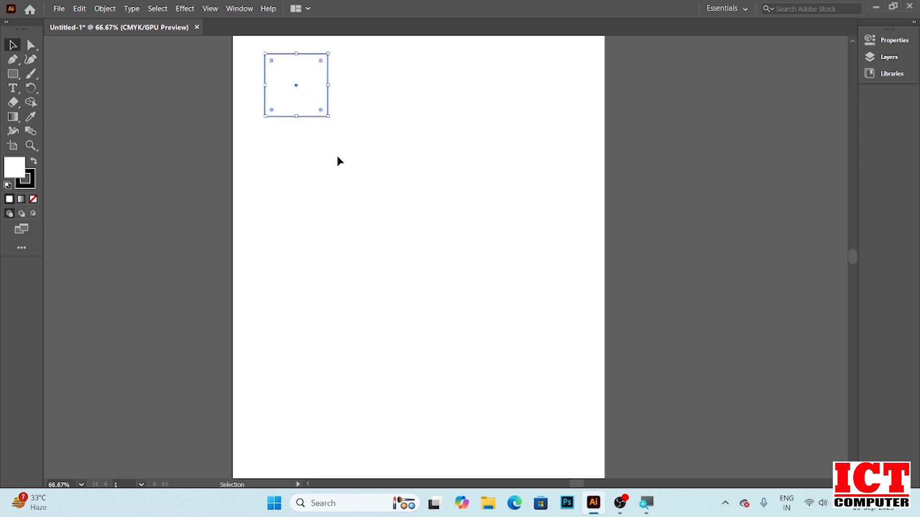
pyautogui.moveTo(328, 116); pyautogui.dragTo(309, 96)
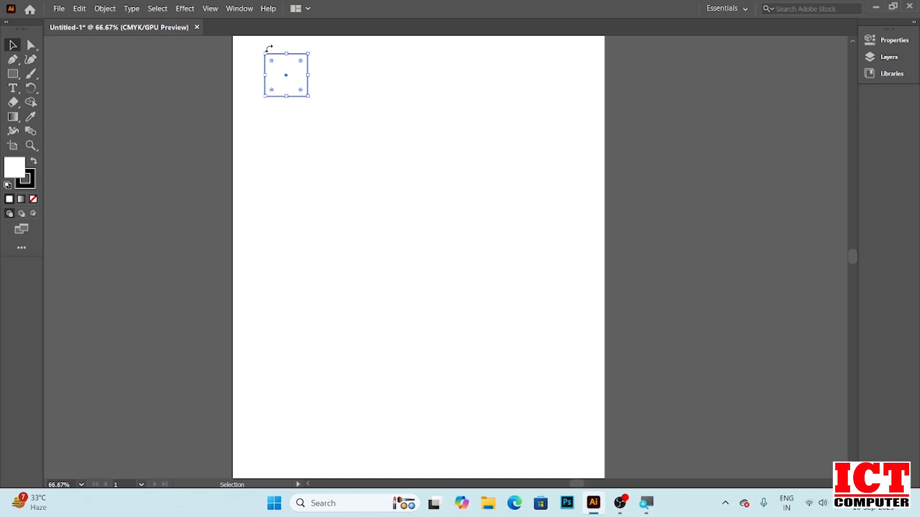
# Move the shape around the artboard, returning it near the top-left corner
pyautogui.moveTo(289, 72); pyautogui.dragTo(349, 76)
pyautogui.moveTo(342, 81); pyautogui.dragTo(303, 127)
pyautogui.moveTo(291, 119); pyautogui.dragTo(276, 66)
pyautogui.moveTo(278, 64); pyautogui.dragTo(417, 109)
pyautogui.moveTo(418, 119); pyautogui.dragTo(311, 215)
pyautogui.moveTo(312, 215); pyautogui.dragTo(311, 91)
pyautogui.moveTo(312, 91); pyautogui.dragTo(375, 98)
pyautogui.moveTo(374, 98); pyautogui.dragTo(272, 75)
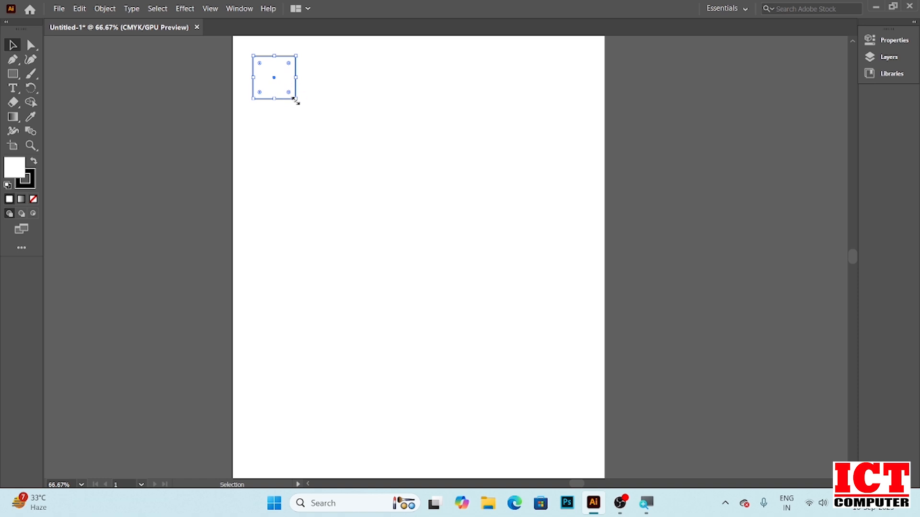
# Enlarge the shape into a bigger square by its corner and move it down toward the artboard's middle
pyautogui.moveTo(295, 99); pyautogui.dragTo(343, 155)
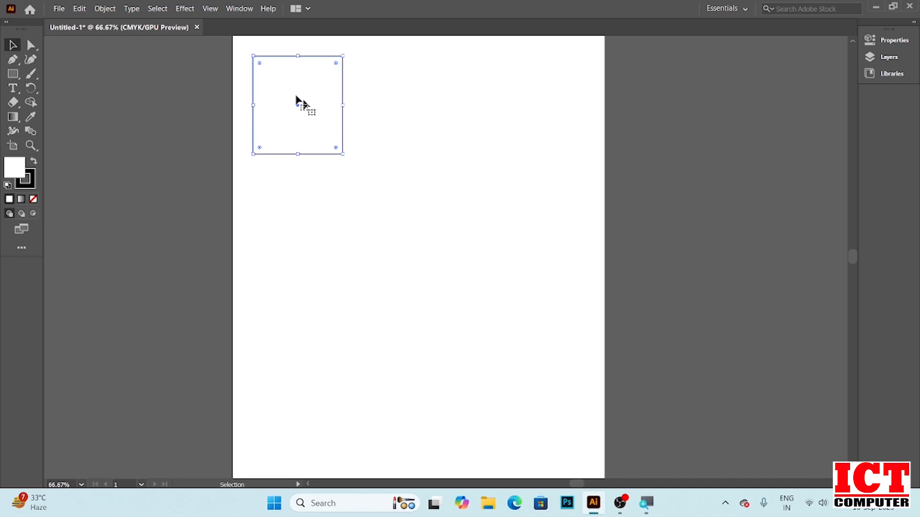
pyautogui.moveTo(302, 87); pyautogui.dragTo(359, 136)
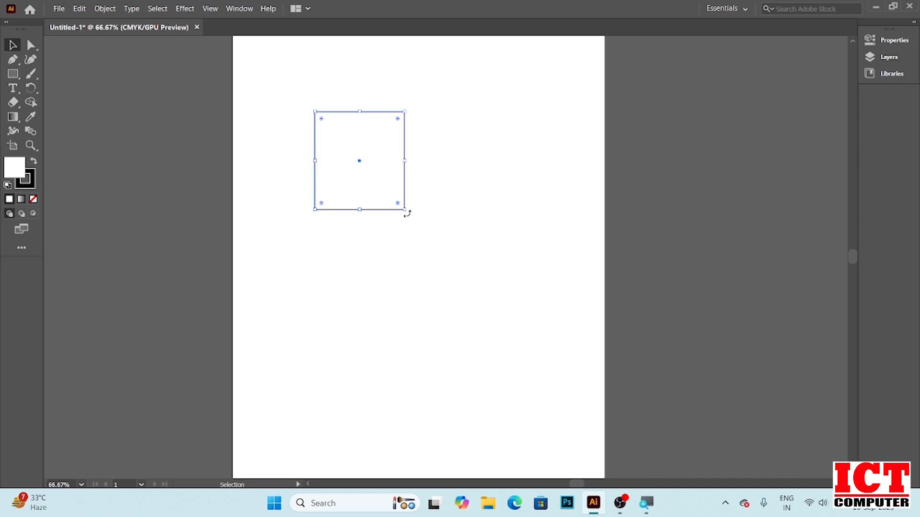
# Rotate the square freely around its centre, then undo the rotations
pyautogui.moveTo(407, 214); pyautogui.dragTo(392, 197)
pyautogui.moveTo(408, 211); pyautogui.dragTo(423, 159)
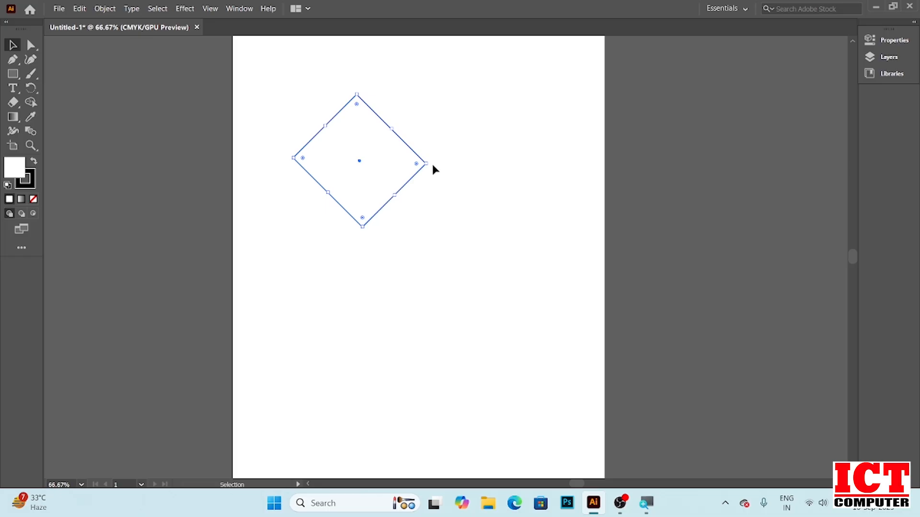
pyautogui.moveTo(426, 164); pyautogui.dragTo(436, 255)
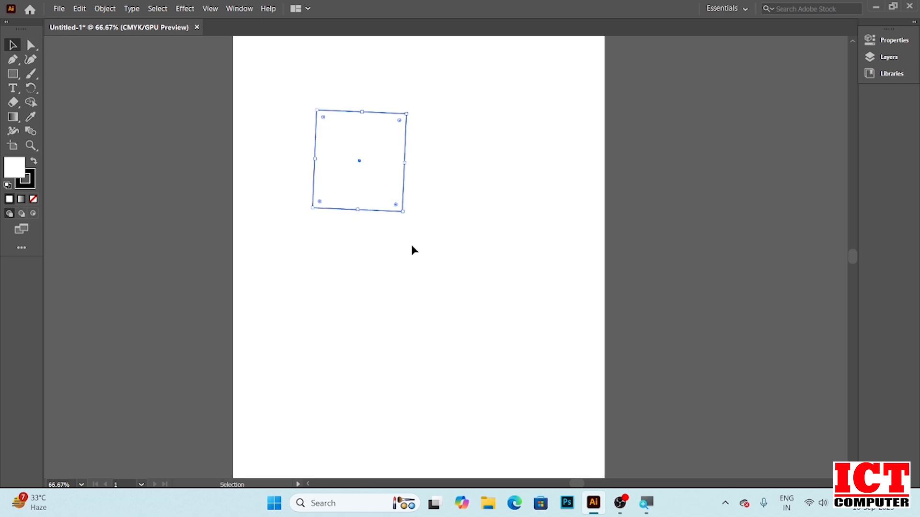
pyautogui.moveTo(407, 214); pyautogui.dragTo(422, 173)
pyautogui.hotkey('ctrl', 'z')
pyautogui.hotkey('ctrl', 'shift', 'z')
pyautogui.hotkey('ctrl', 'z')
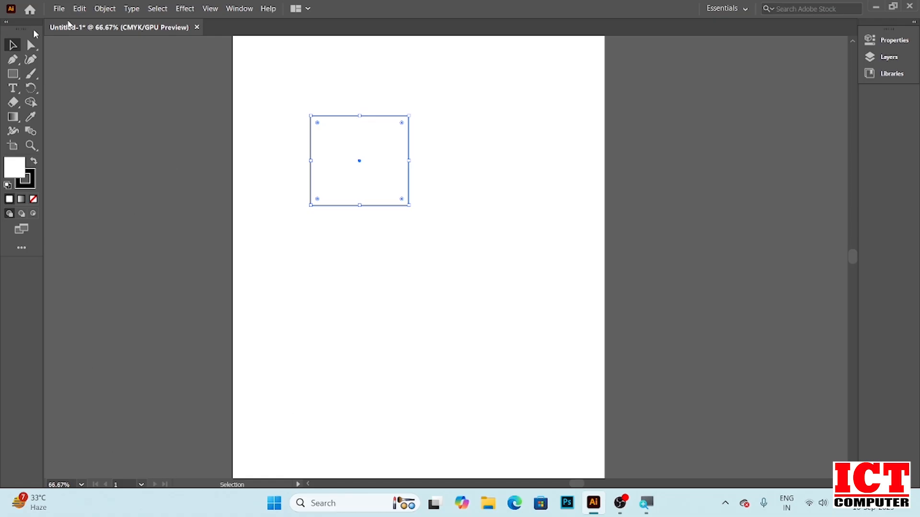
# Shrink the square into a small rectangle and move it into the artboard's top-left corner
pyautogui.moveTo(409, 205); pyautogui.dragTo(360, 156)
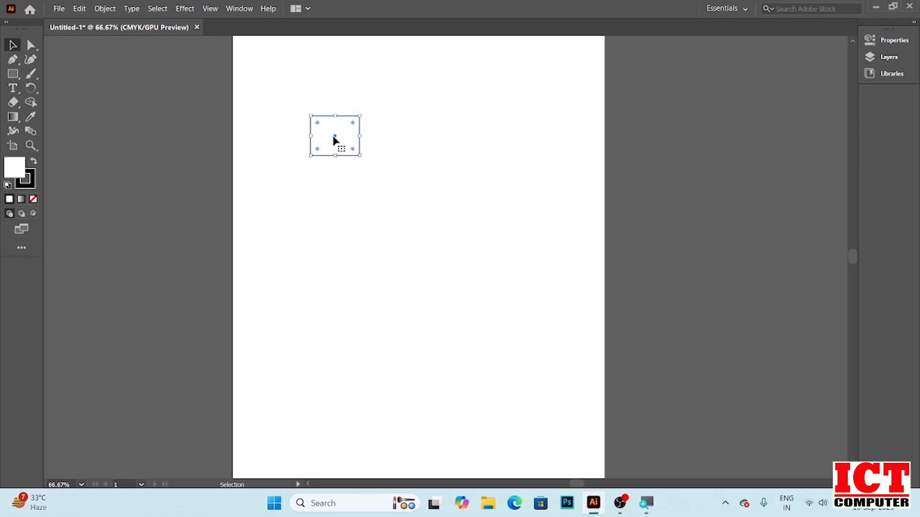
pyautogui.moveTo(325, 125); pyautogui.dragTo(263, 75)
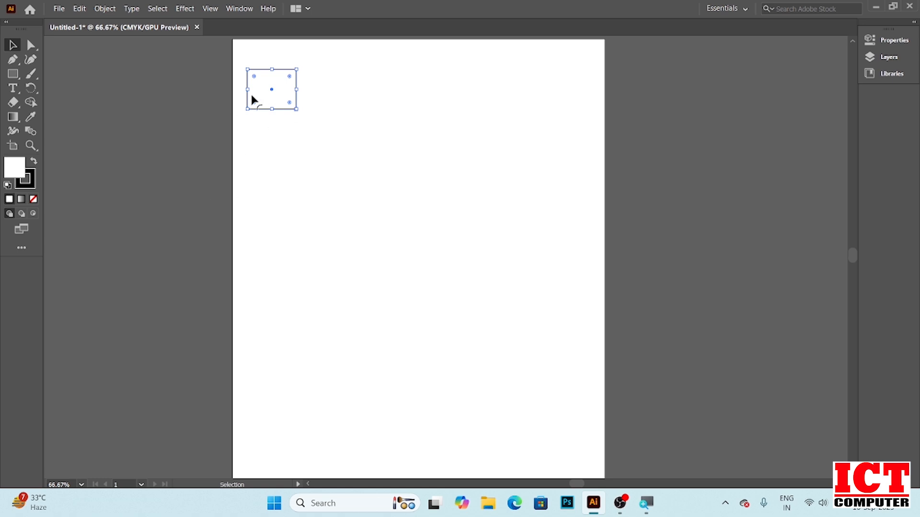
pyautogui.moveTo(268, 82); pyautogui.dragTo(266, 71)
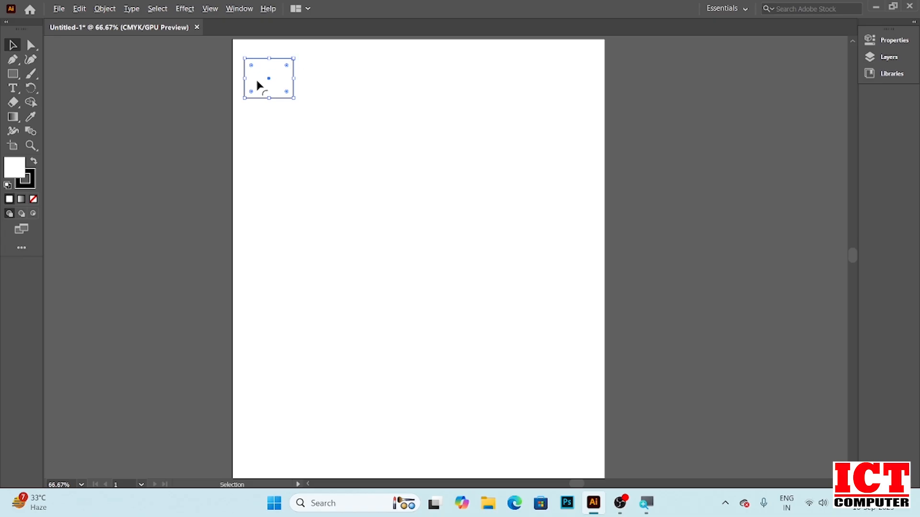
# Duplicate the rectangle beside itself to the right and undo the copy
pyautogui.moveTo(279, 72); pyautogui.dragTo(342, 71)
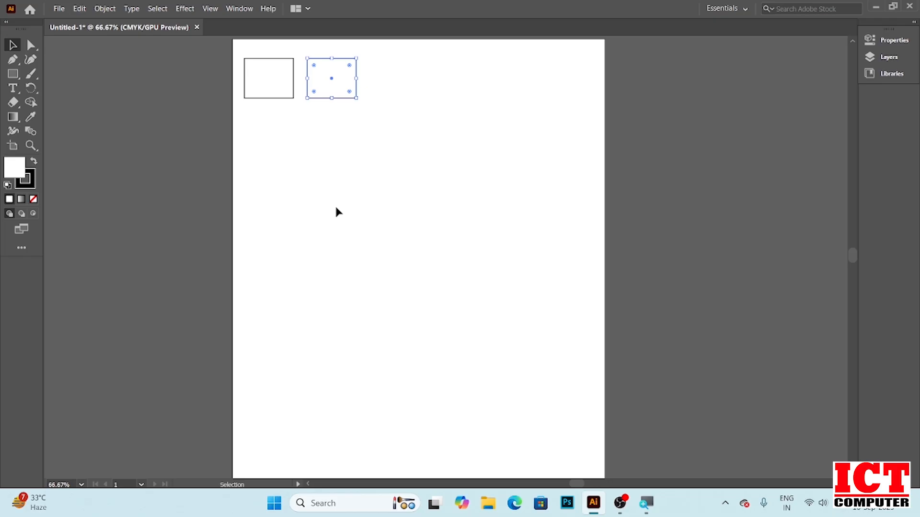
pyautogui.hotkey('ctrl', 'z')
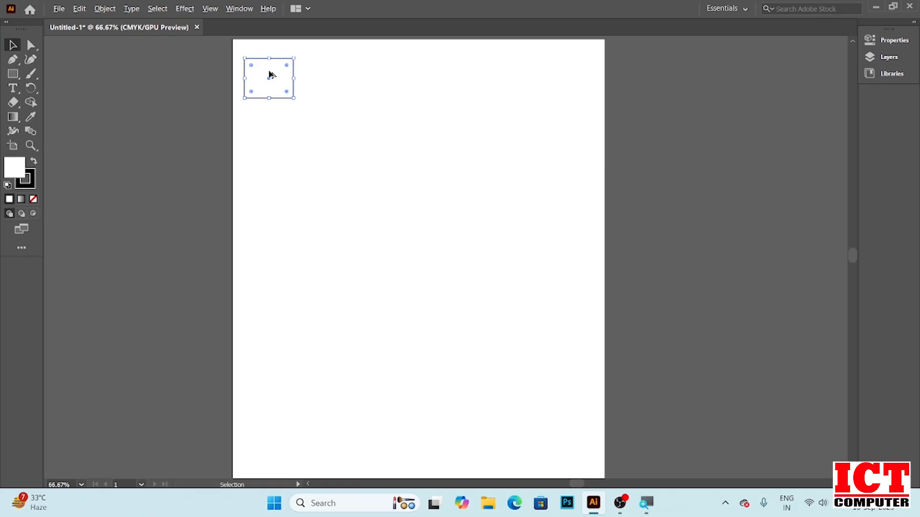
# Copy the rectangle diagonally, repeat the transform six times to form a diagonal row, then undo the copies
pyautogui.moveTo(272, 75); pyautogui.dragTo(314, 119)
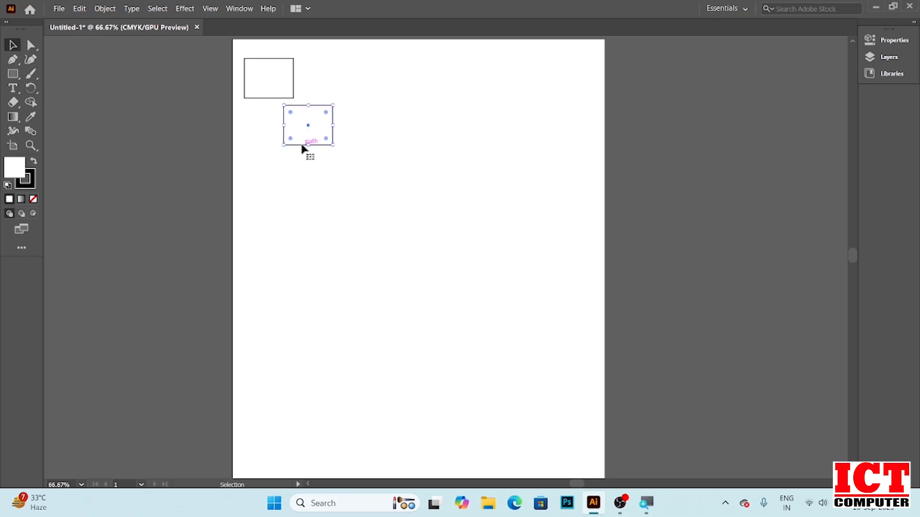
pyautogui.hotkey('ctrl', 'd')
pyautogui.hotkey('ctrl', 'd')
pyautogui.hotkey('ctrl', 'd')
pyautogui.hotkey('ctrl', 'd')
pyautogui.hotkey('ctrl', 'd')
pyautogui.hotkey('ctrl', 'd')
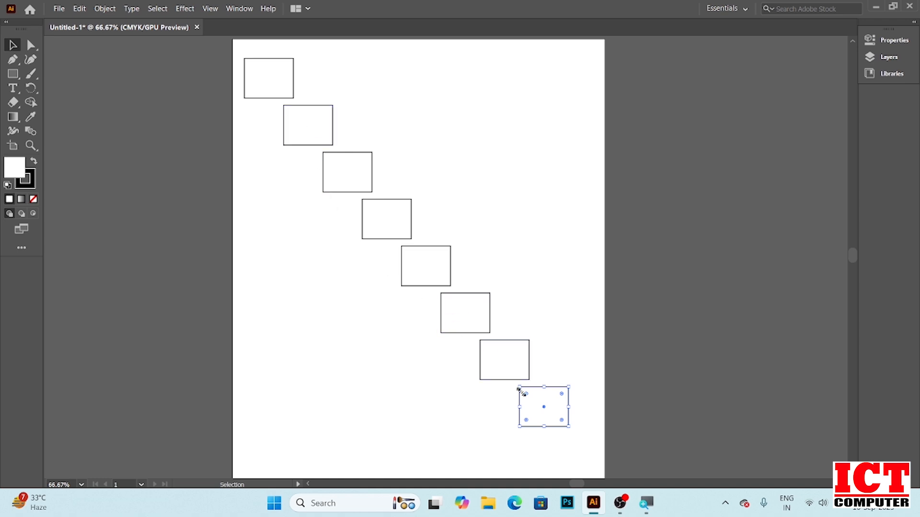
pyautogui.hotkey('ctrl', 'z')
pyautogui.hotkey('ctrl', 'z')
pyautogui.hotkey('ctrl', 'z')
pyautogui.hotkey('ctrl', 'z')
pyautogui.hotkey('ctrl', 'z')
pyautogui.hotkey('ctrl', 'z')
pyautogui.hotkey('ctrl', 'z')
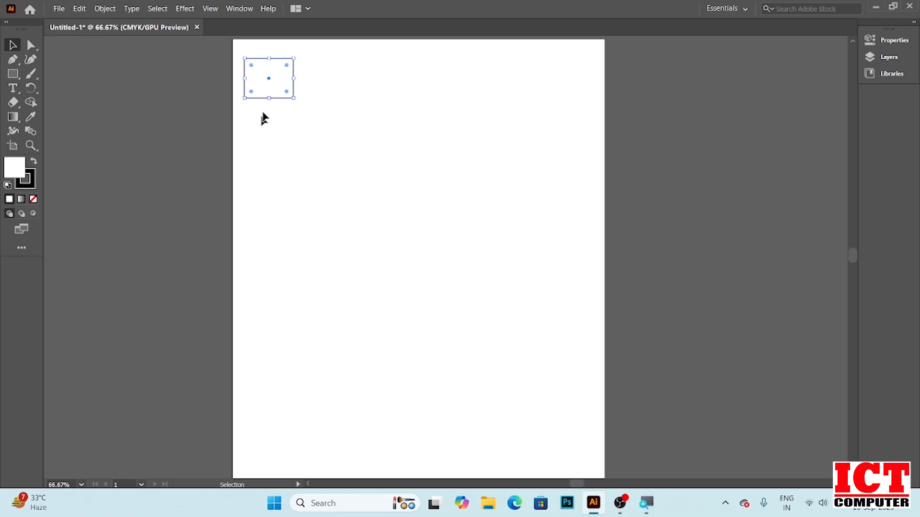
# Copy the rectangle to the right, repeat the transform twice, then undo all three copies
pyautogui.moveTo(278, 75); pyautogui.dragTo(359, 74)
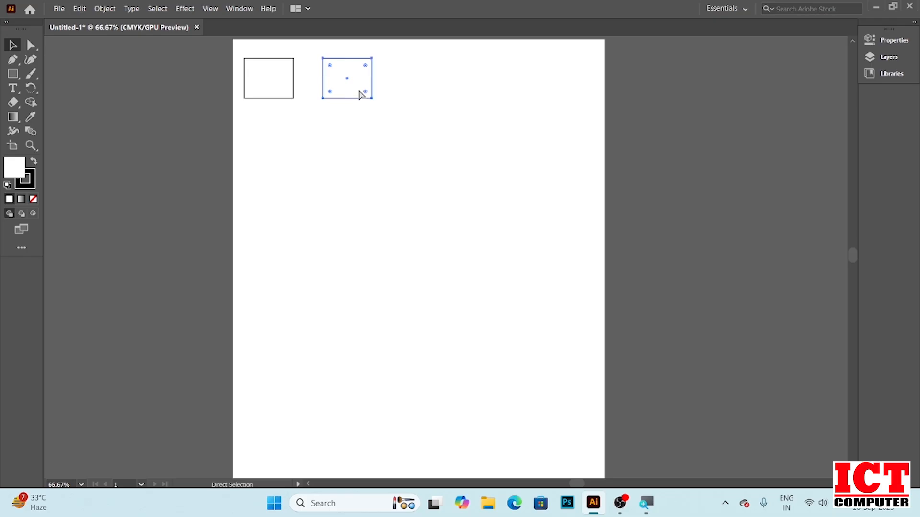
pyautogui.hotkey('ctrl', 'd')
pyautogui.hotkey('ctrl', 'd')
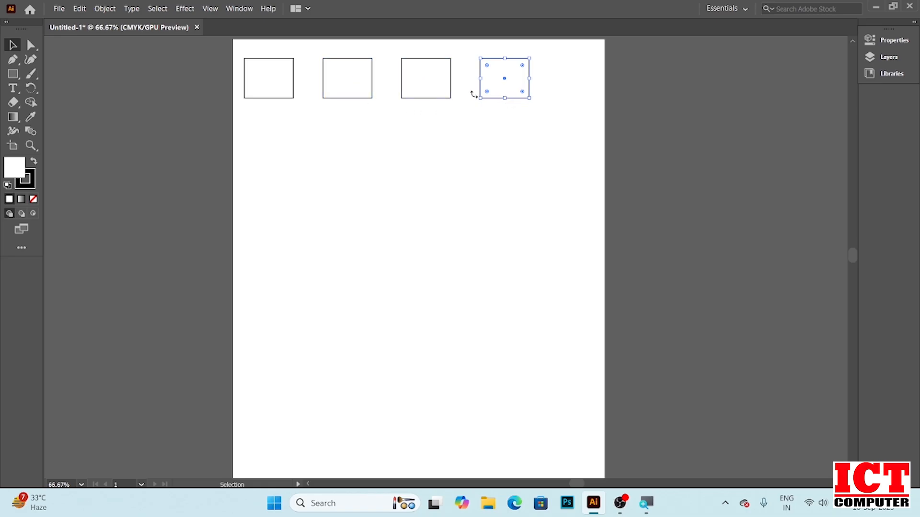
pyautogui.hotkey('ctrl', 'z')
pyautogui.hotkey('ctrl', 'z')
pyautogui.hotkey('ctrl', 'z')
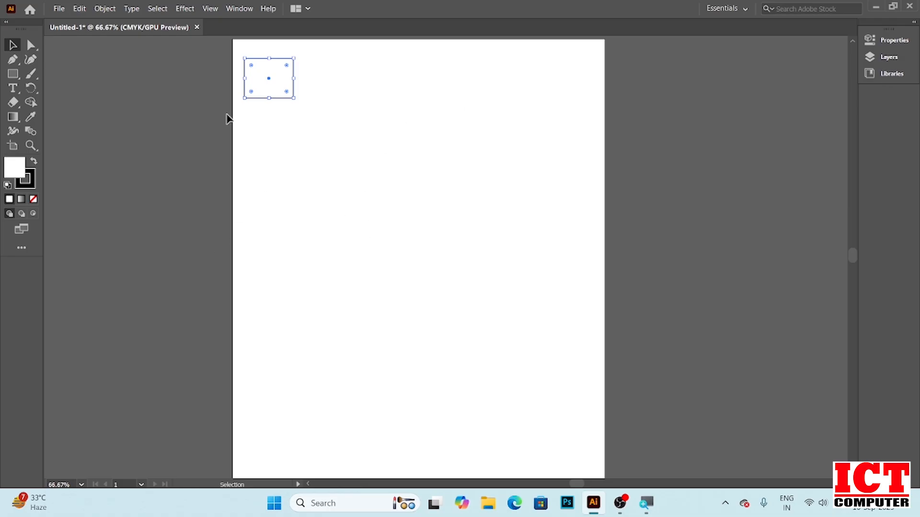
# Copy the rectangle straight down 72 pt and repeat the transform to build a column of nine rectangles
pyautogui.click(285, 127)
pyautogui.click(259, 75)
pyautogui.moveTo(276, 72); pyautogui.dragTo(277, 117)
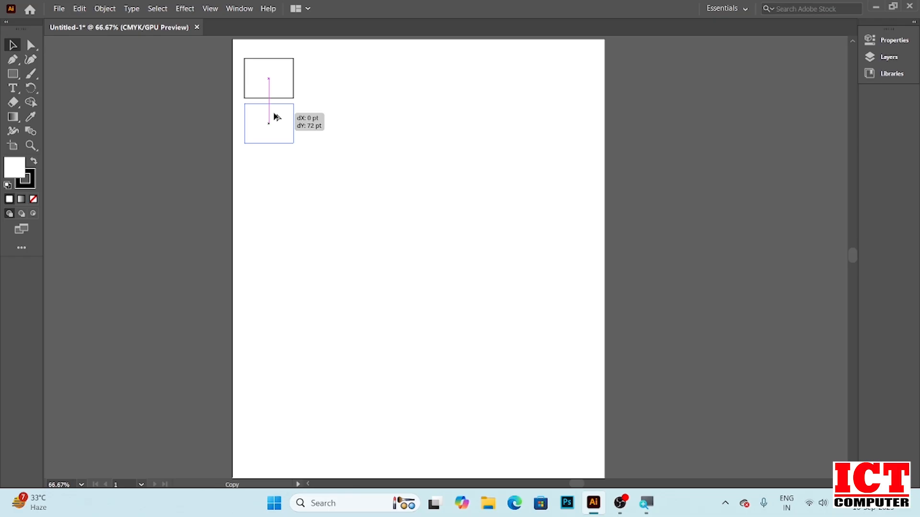
pyautogui.press('shift')
pyautogui.moveTo(277, 117); pyautogui.dragTo(276, 117)
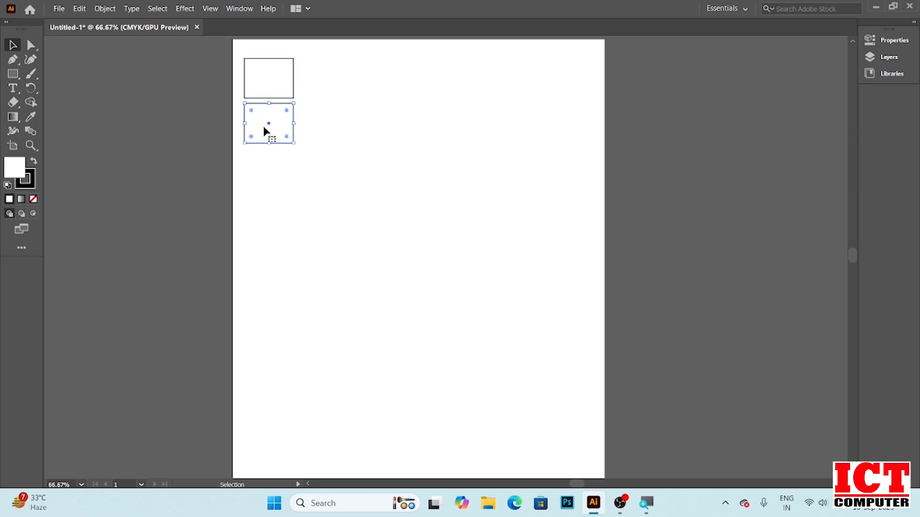
pyautogui.hotkey('ctrl', 'd')
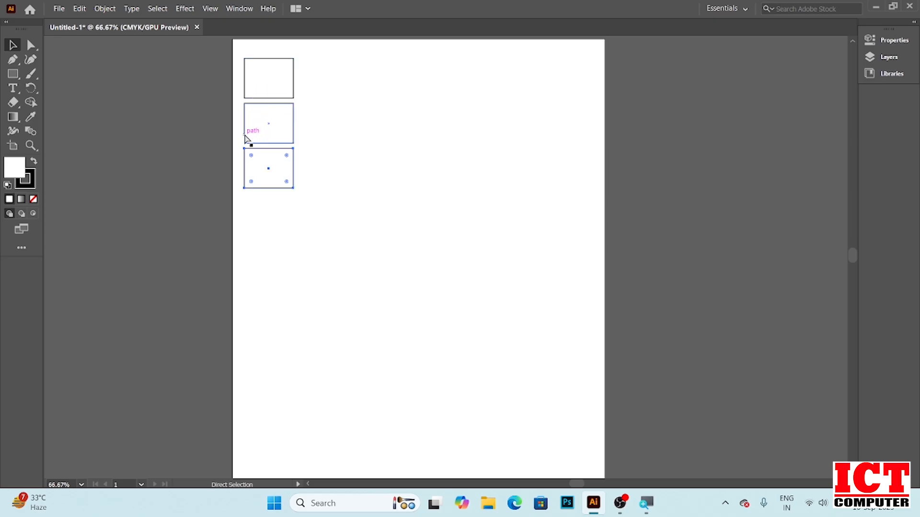
pyautogui.hotkey('ctrl', 'd')
pyautogui.hotkey('ctrl', 'd')
pyautogui.hotkey('ctrl', 'd')
pyautogui.hotkey('ctrl', 'd')
pyautogui.hotkey('ctrl', 'd')
pyautogui.hotkey('ctrl', 'd')
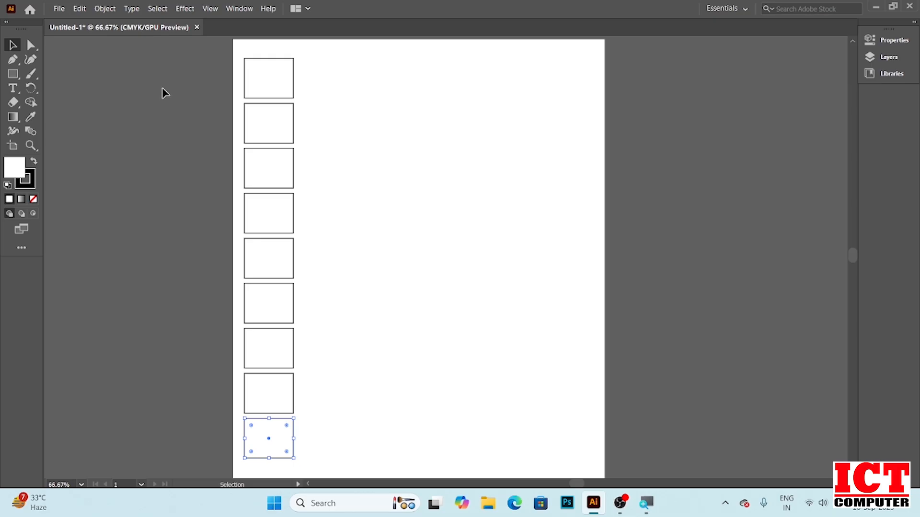
# Select all nine rectangles in the column together
pyautogui.moveTo(209, 48); pyautogui.dragTo(320, 473)
pyautogui.click(368, 338)
pyautogui.hotkey('ctrl', 'a')
pyautogui.click(340, 254)
pyautogui.moveTo(221, 47); pyautogui.dragTo(309, 427)
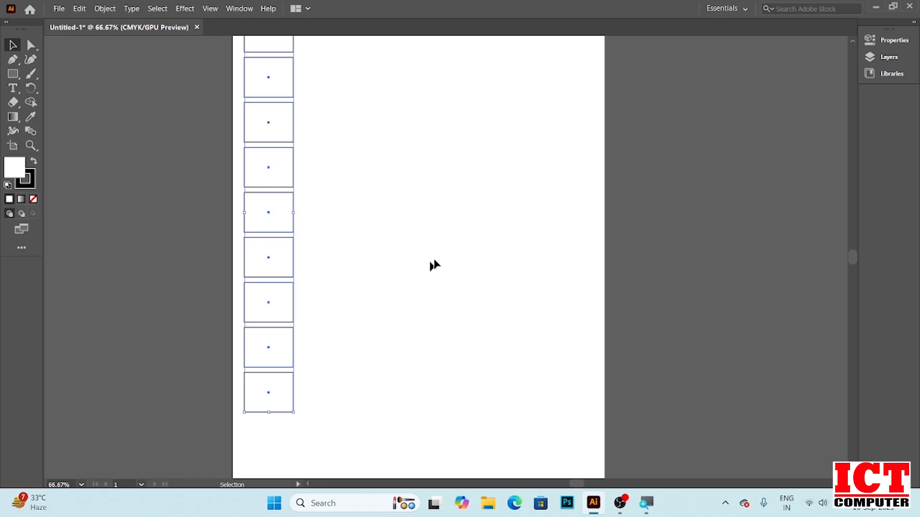
pyautogui.press('space')
pyautogui.moveTo(464, 149)
pyautogui.mouseDown()
pyautogui.moveTo(470, 191)
pyautogui.moveTo(462, 164)
pyautogui.mouseUp()
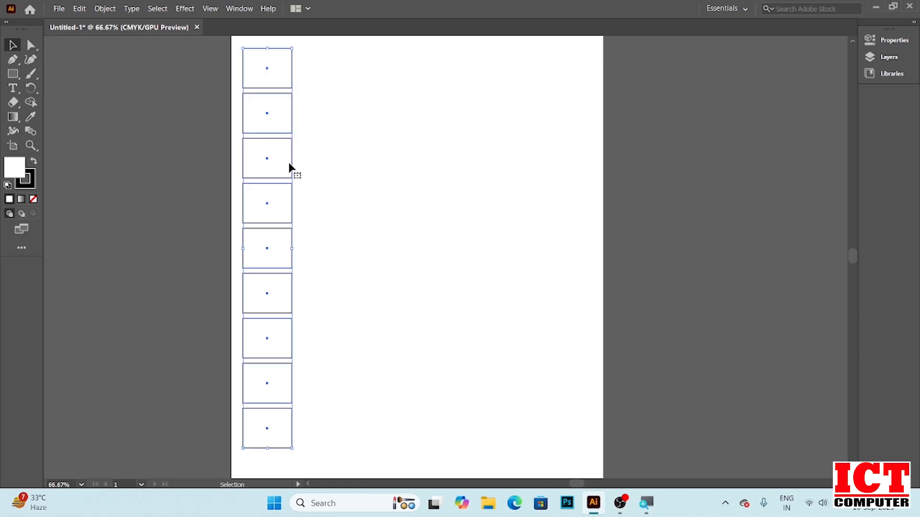
# Copy the column horizontally to the right, then undo the copy
pyautogui.moveTo(284, 157); pyautogui.dragTo(340, 157)
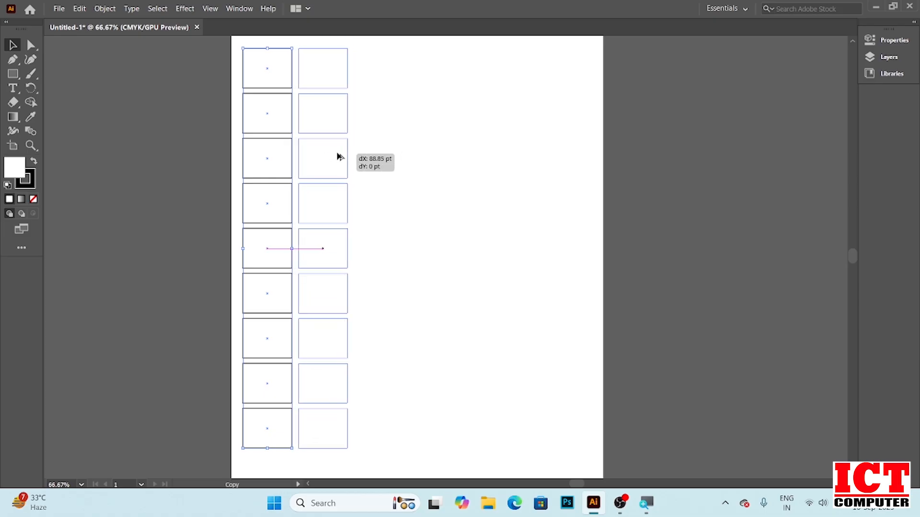
pyautogui.moveTo(339, 156); pyautogui.dragTo(340, 147)
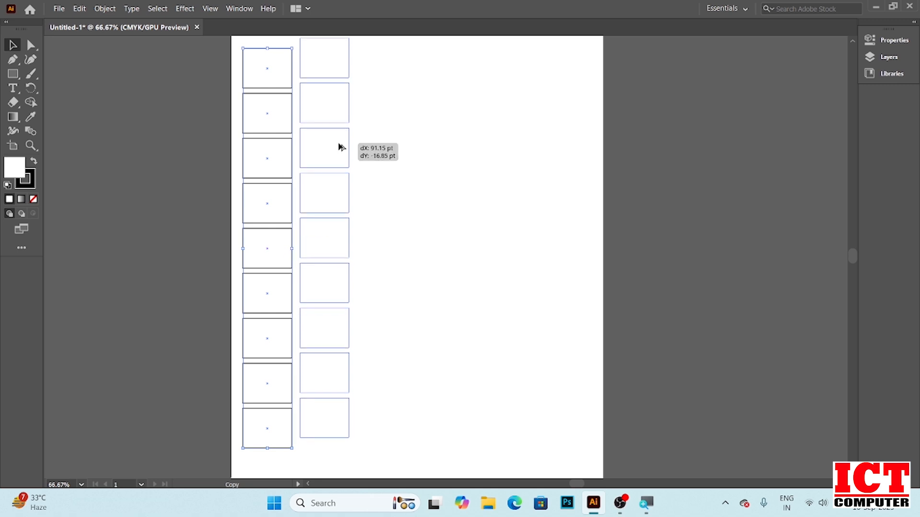
pyautogui.press('shift')
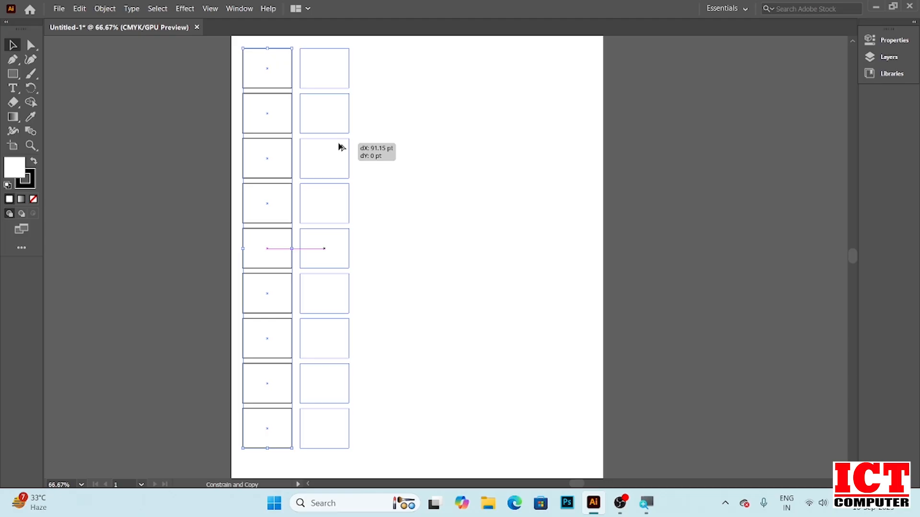
pyautogui.press('shift')
pyautogui.press('shift')
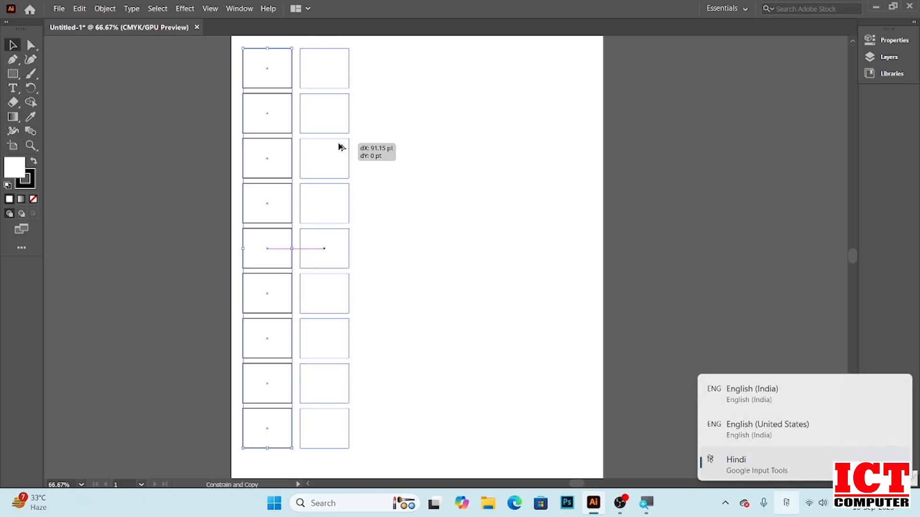
pyautogui.moveTo(341, 148); pyautogui.dragTo(341, 146)
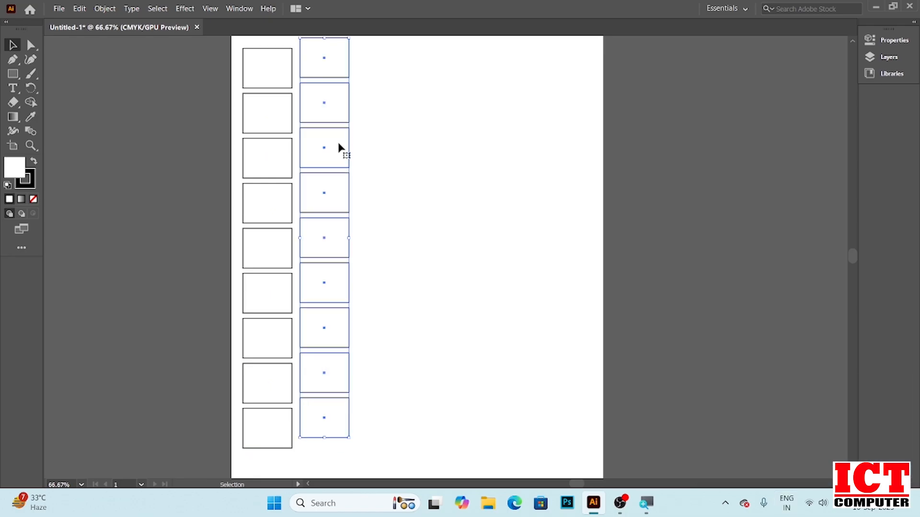
pyautogui.hotkey('ctrl', 'z')
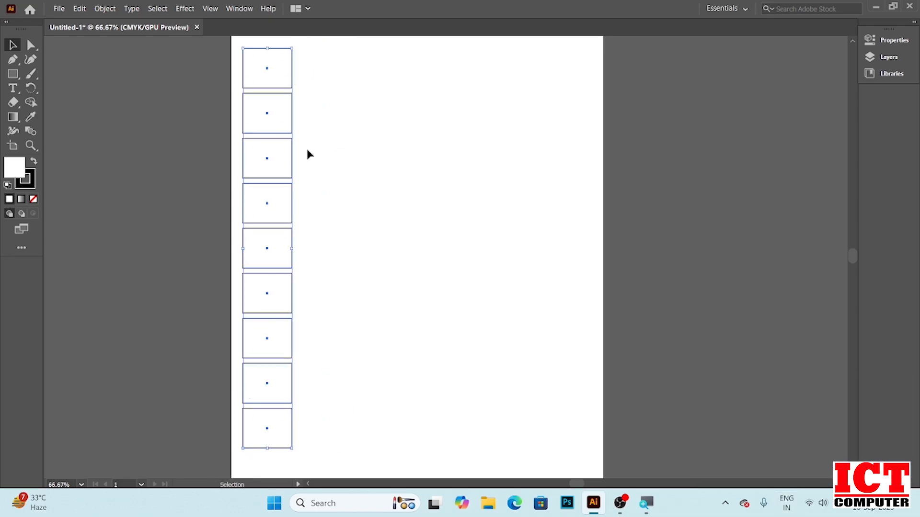
# Copy the column to the right and repeat the transform three times to fill a grid of six columns
pyautogui.moveTo(275, 156); pyautogui.dragTo(336, 156)
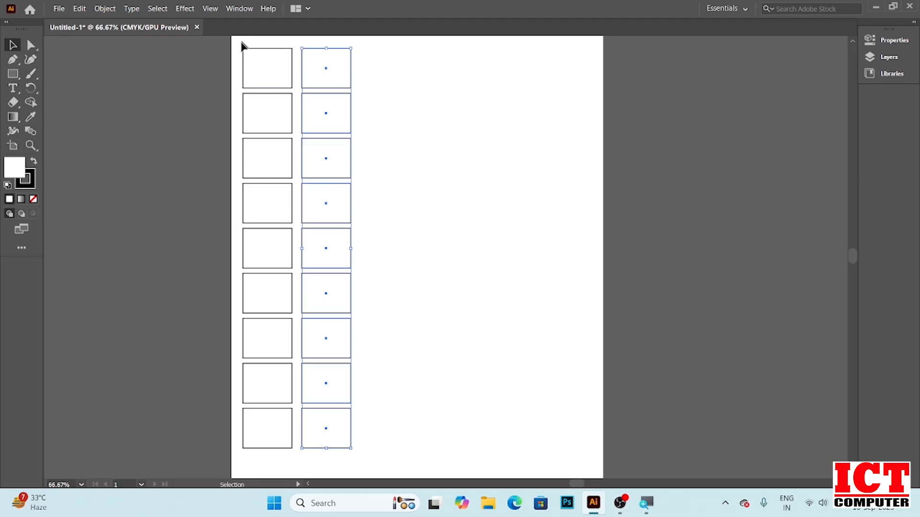
pyautogui.press('a')
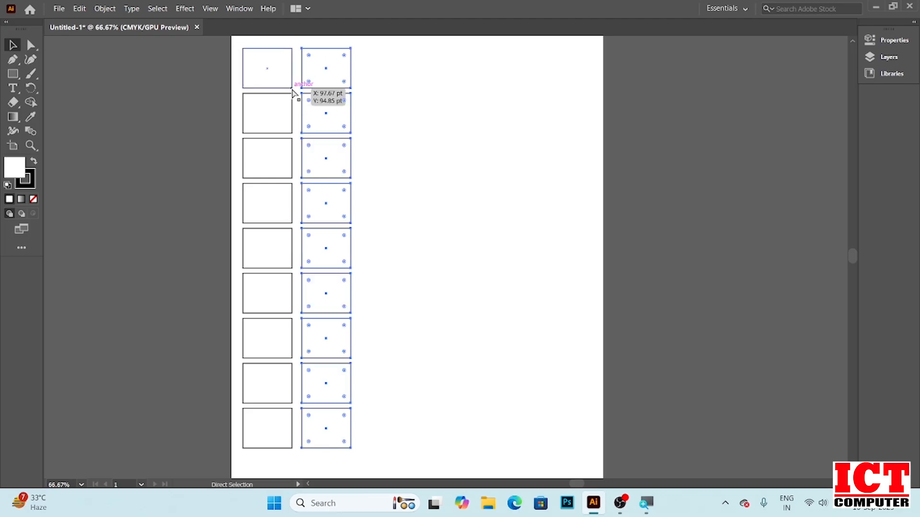
pyautogui.hotkey('ctrl', 'd')
pyautogui.hotkey('ctrl', 'd')
pyautogui.hotkey('ctrl', 'd')
pyautogui.hotkey('ctrl', 'd')
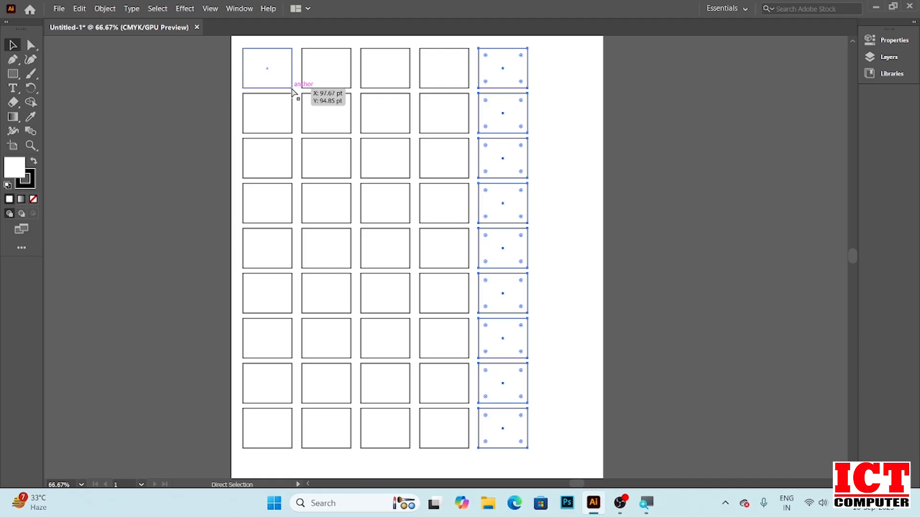
pyautogui.press('v')
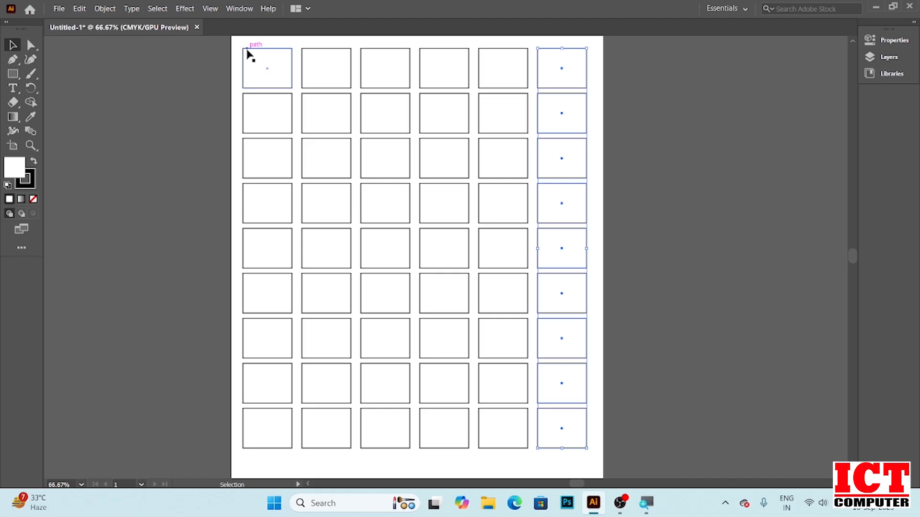
# Delete every other row of rectangles in the grid, then undo that deletion
pyautogui.click(329, 474)
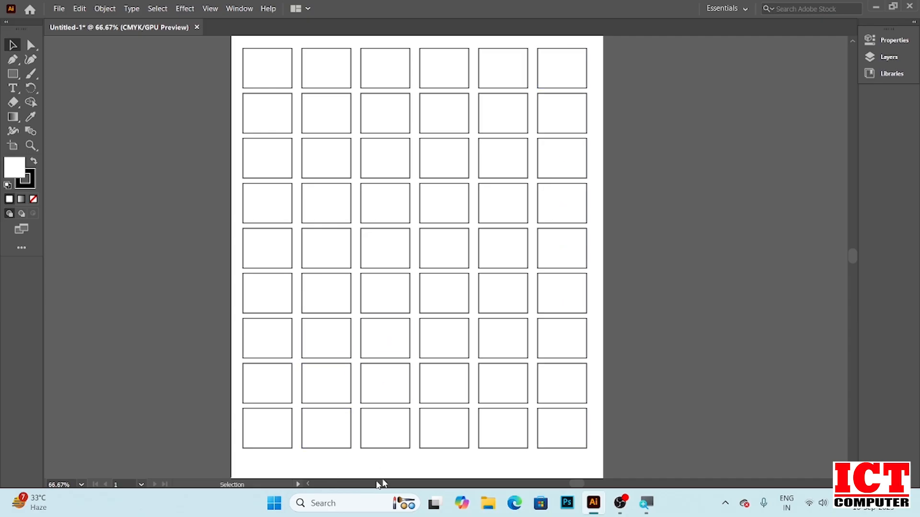
pyautogui.moveTo(210, 425); pyautogui.dragTo(599, 449)
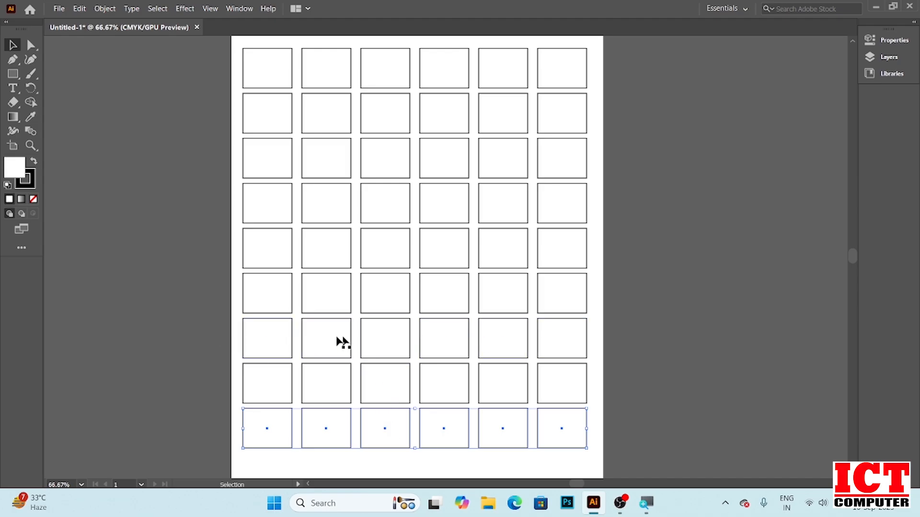
pyautogui.moveTo(221, 334); pyautogui.dragTo(607, 351)
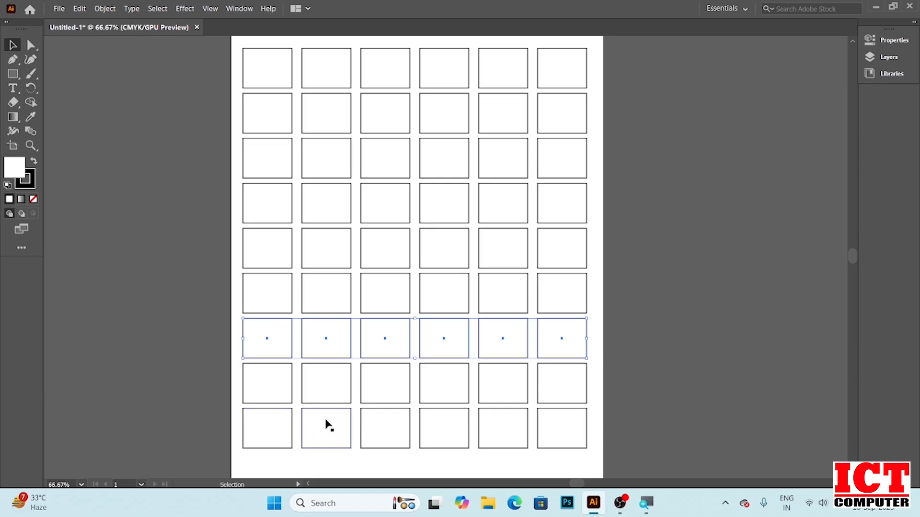
pyautogui.moveTo(215, 428); pyautogui.dragTo(635, 435)
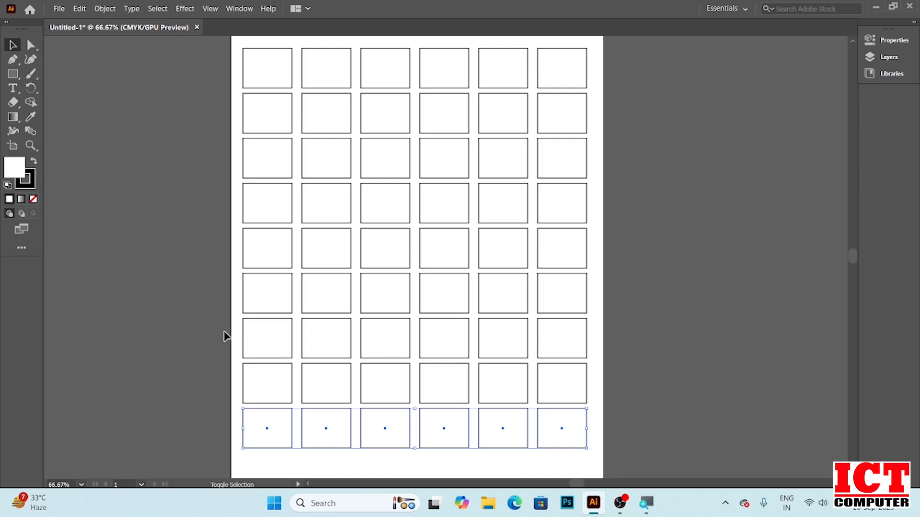
pyautogui.moveTo(222, 332); pyautogui.dragTo(577, 345)
pyautogui.moveTo(225, 239); pyautogui.dragTo(628, 258)
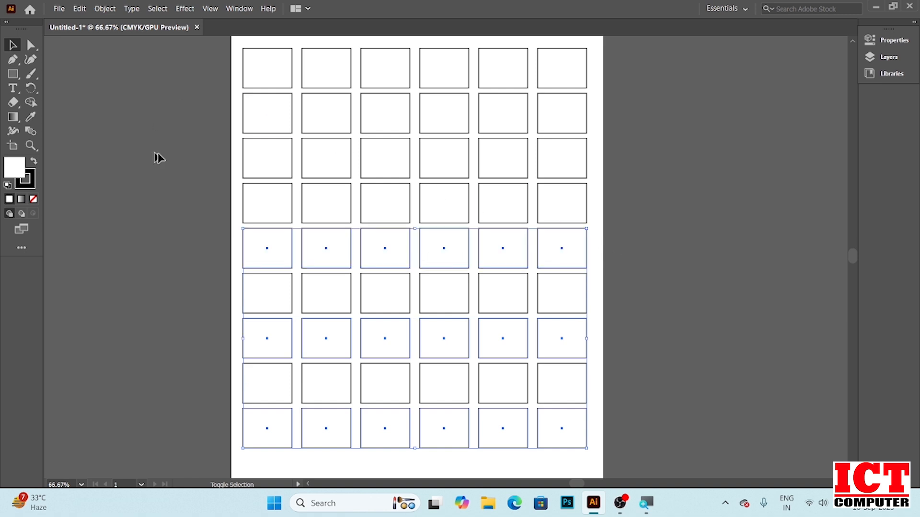
pyautogui.moveTo(226, 156); pyautogui.dragTo(599, 164)
pyautogui.moveTo(234, 57); pyautogui.dragTo(617, 72)
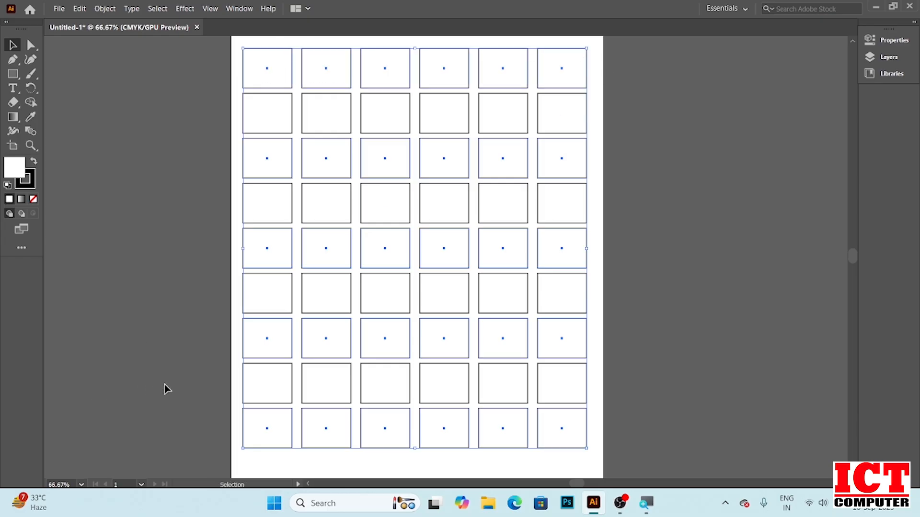
pyautogui.press('Delete')
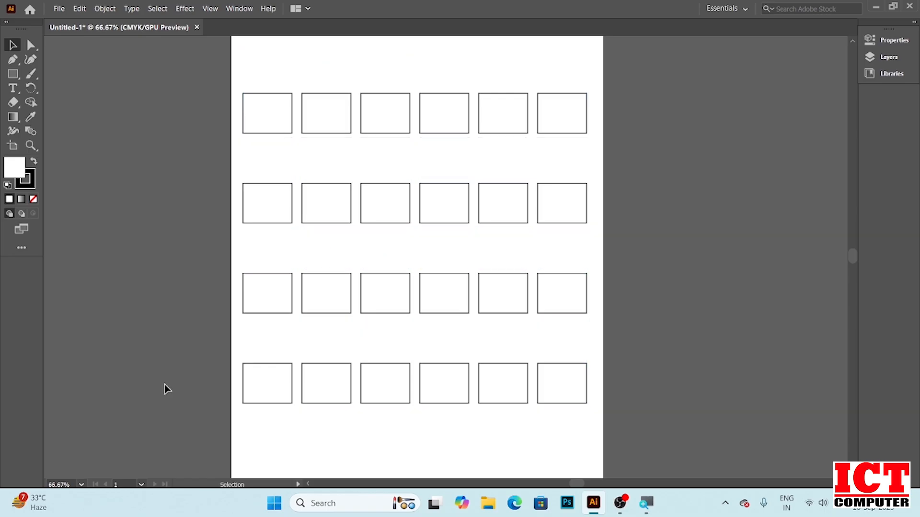
pyautogui.hotkey('ctrl', 'z')
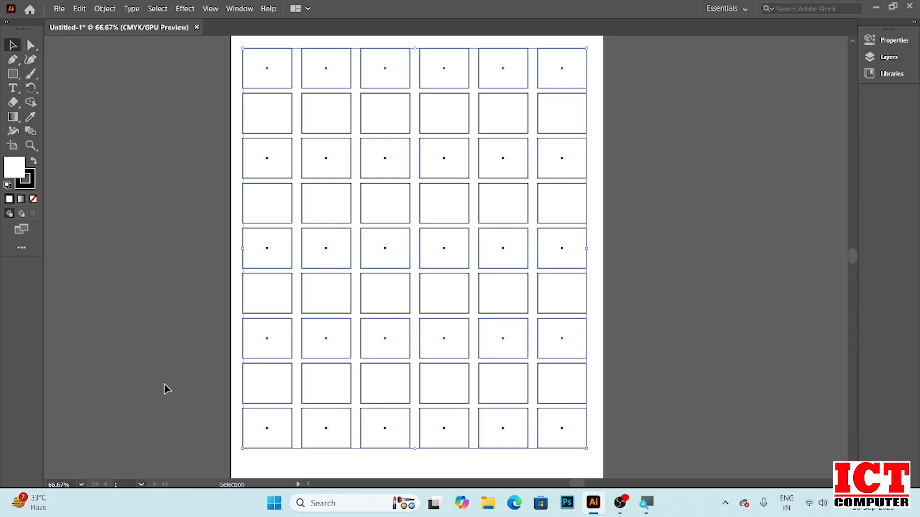
# Select all the rectangles and delete them to clear the artboard
pyautogui.hotkey('ctrl', 'a')
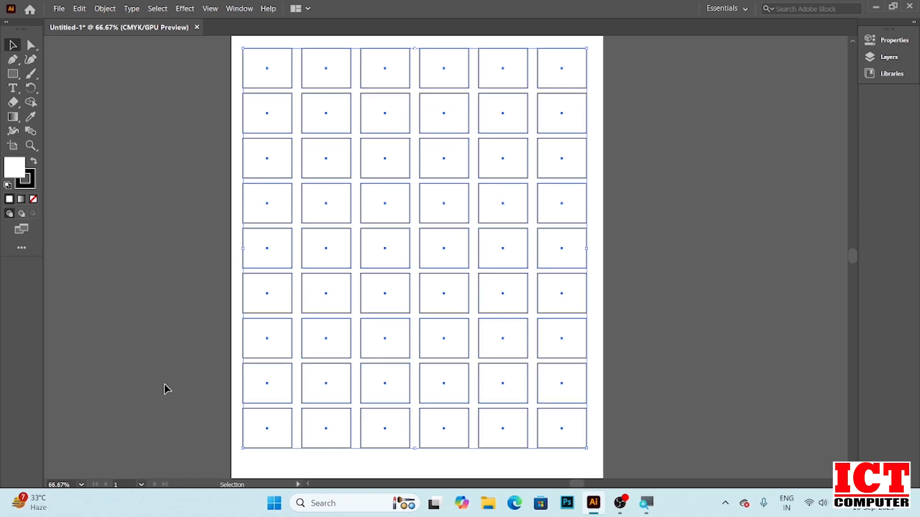
pyautogui.press('Delete')
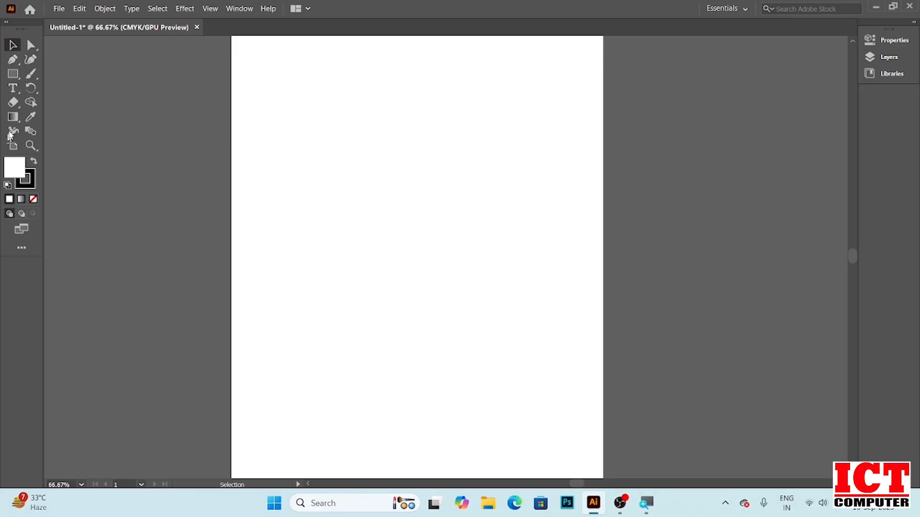
# Draw a small hexagon near the artboard's top-left corner with the Polygon tool
pyautogui.click(15, 75)
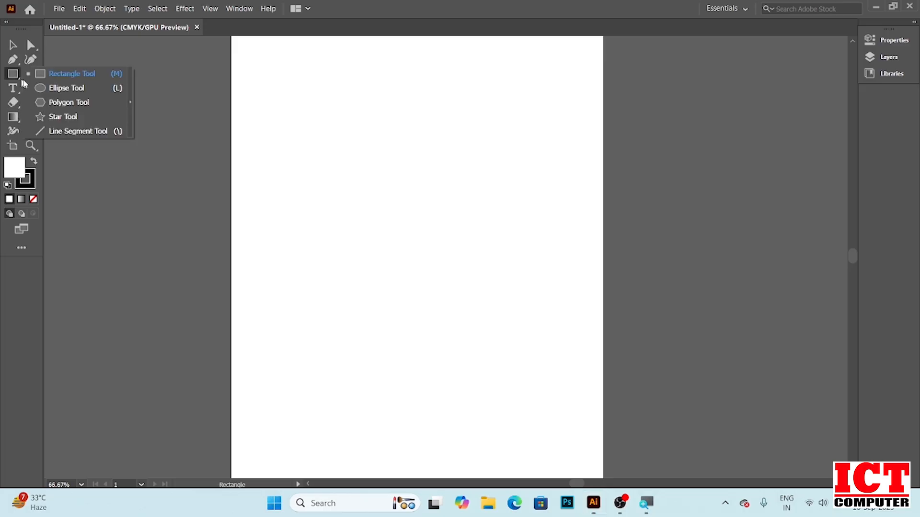
pyautogui.click(63, 103)
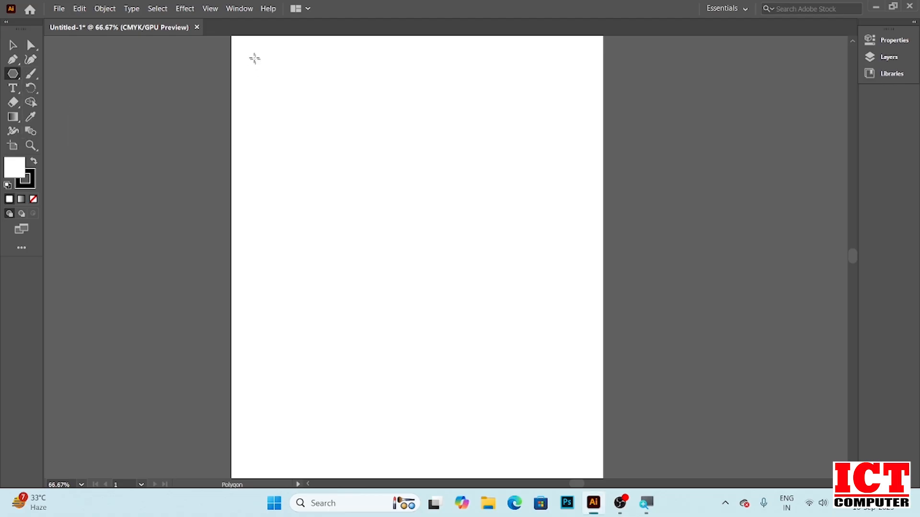
pyautogui.moveTo(256, 55)
pyautogui.mouseDown()
pyautogui.moveTo(295, 74)
pyautogui.moveTo(272, 56)
pyautogui.mouseUp()
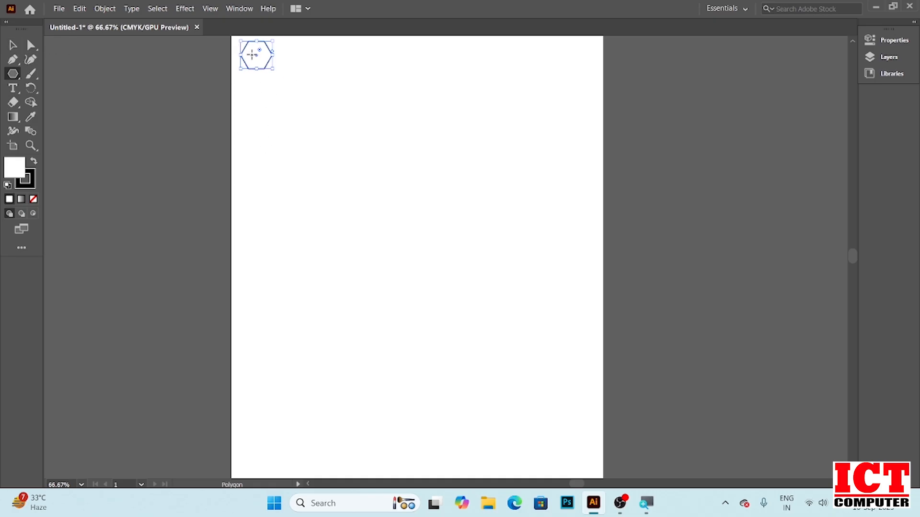
# Copy the hexagon straight down about 51 pt and repeat the transform to build a column of hexagons
pyautogui.click(13, 45)
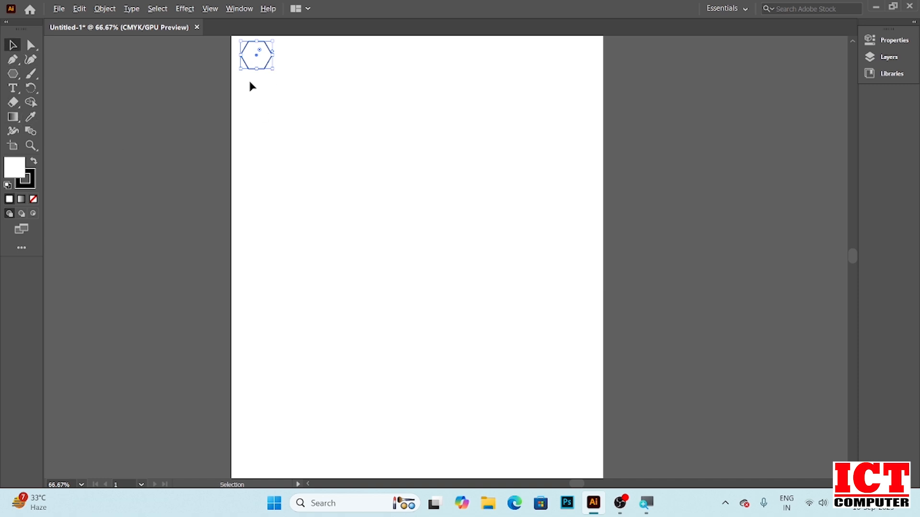
pyautogui.moveTo(260, 61); pyautogui.dragTo(260, 90)
pyautogui.press('shift')
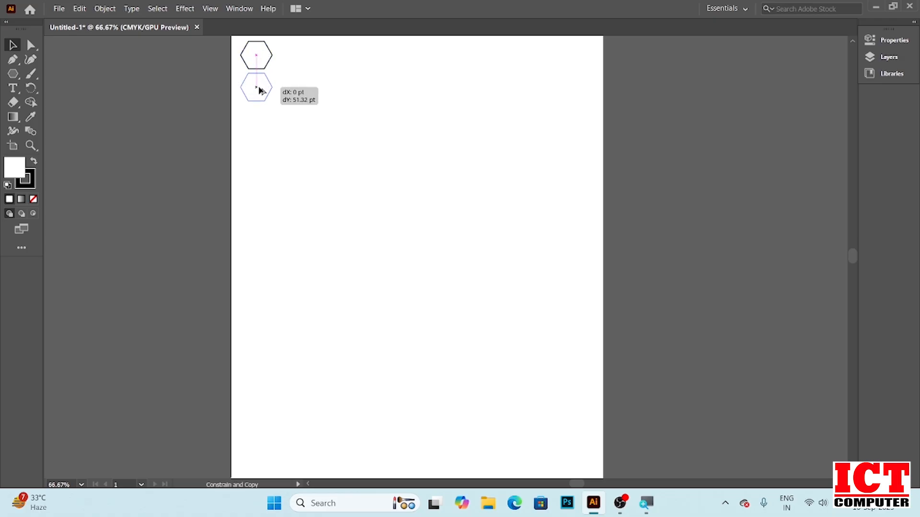
pyautogui.moveTo(260, 90); pyautogui.dragTo(258, 91)
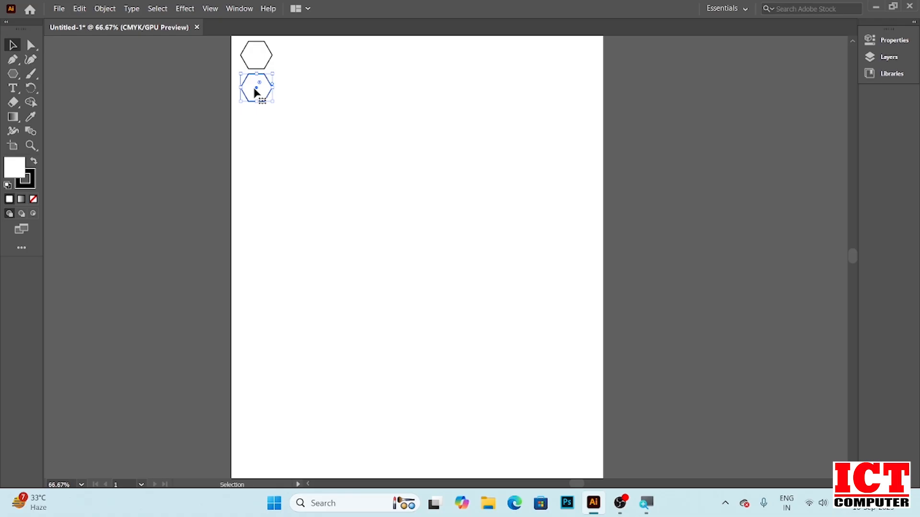
pyautogui.press('a')
pyautogui.hotkey('ctrl', 'd')
pyautogui.hotkey('ctrl', 'd')
pyautogui.hotkey('ctrl', 'd')
pyautogui.hotkey('ctrl', 'd')
pyautogui.hotkey('ctrl', 'd')
pyautogui.hotkey('ctrl', 'd')
pyautogui.hotkey('ctrl', 'd')
pyautogui.hotkey('ctrl', 'd')
pyautogui.hotkey('ctrl', 'd')
pyautogui.hotkey('ctrl', 'd')
pyautogui.hotkey('ctrl', 'd')
pyautogui.press('v')
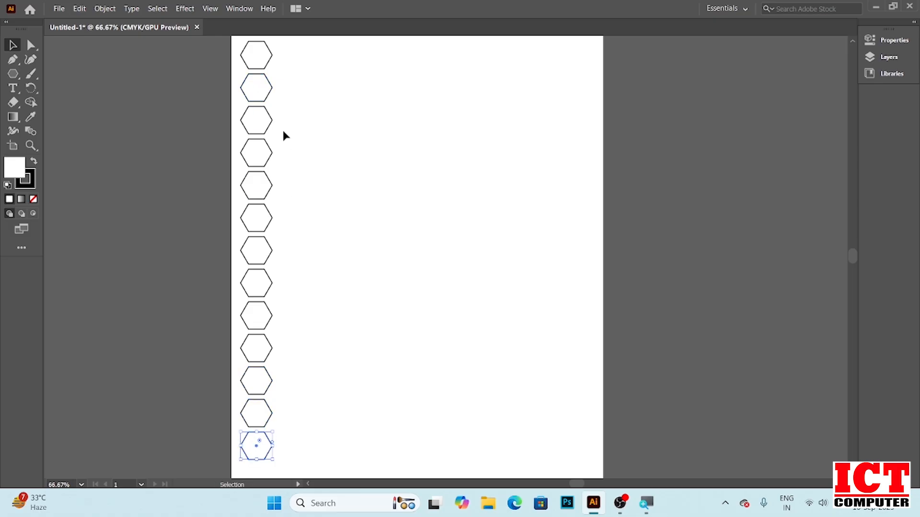
pyautogui.hotkey('ctrl', 'd')
# Add two more repeated copies at the column's bottom, then delete the lowest hexagon
pyautogui.scroll(-3, 417, 257)
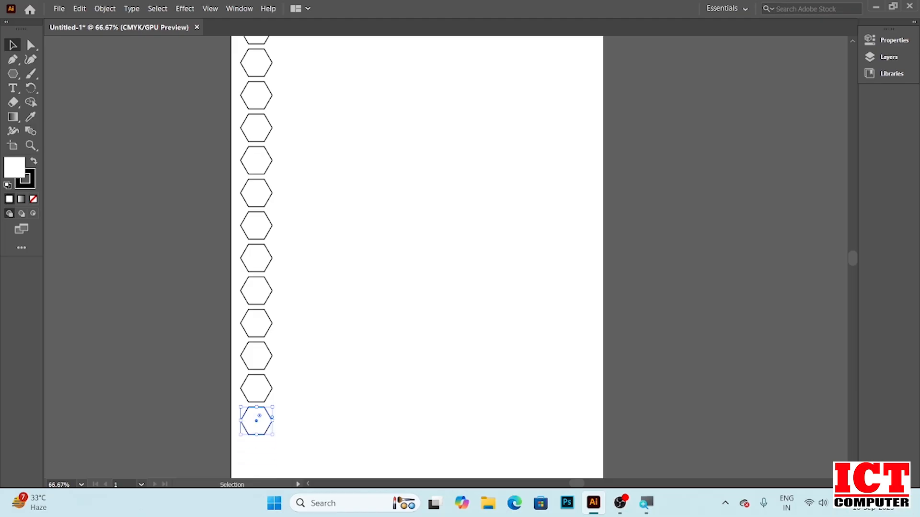
pyautogui.scroll(-3, 417, 257)
pyautogui.press('a')
pyautogui.hotkey('ctrl', 'd')
pyautogui.hotkey('ctrl', 'd')
pyautogui.press('v')
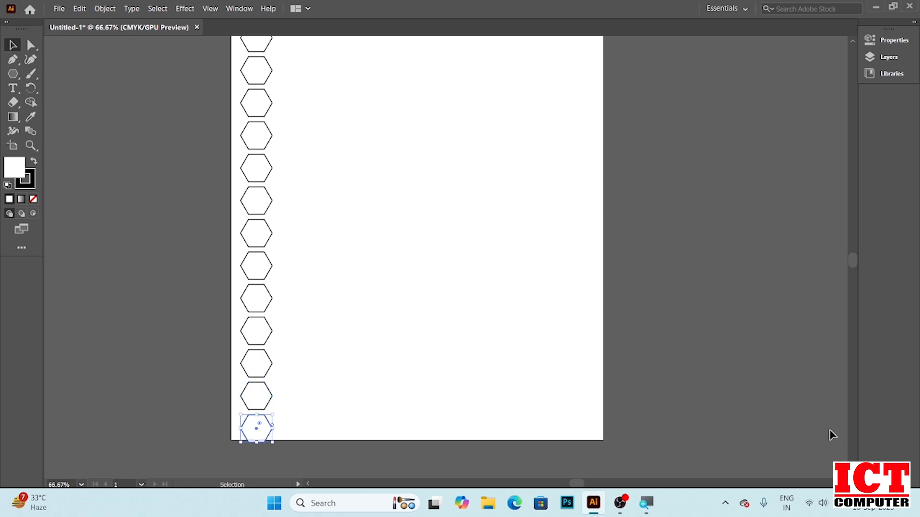
pyautogui.press('Delete')
# Select the whole hexagon column and copy it about 40 pt right and 26 pt down so the columns interlock
pyautogui.scroll(3, 498, 280)
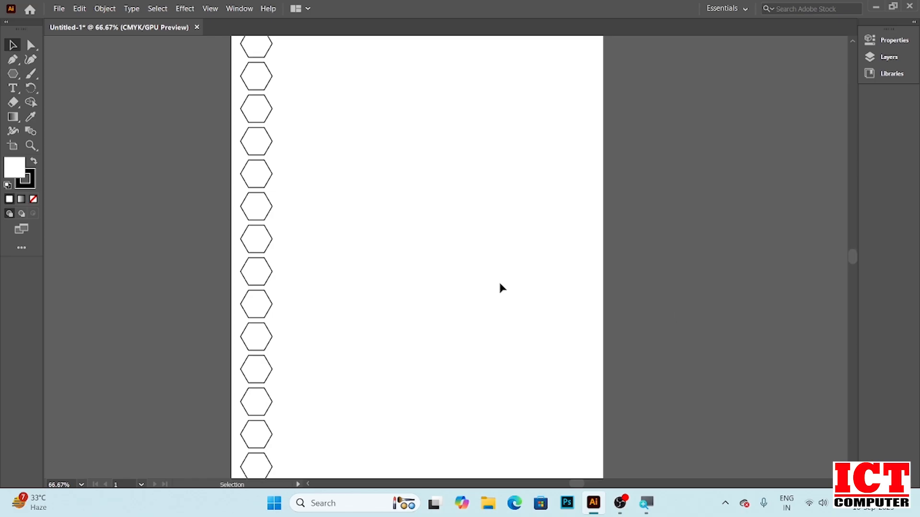
pyautogui.scroll(1, 498, 281)
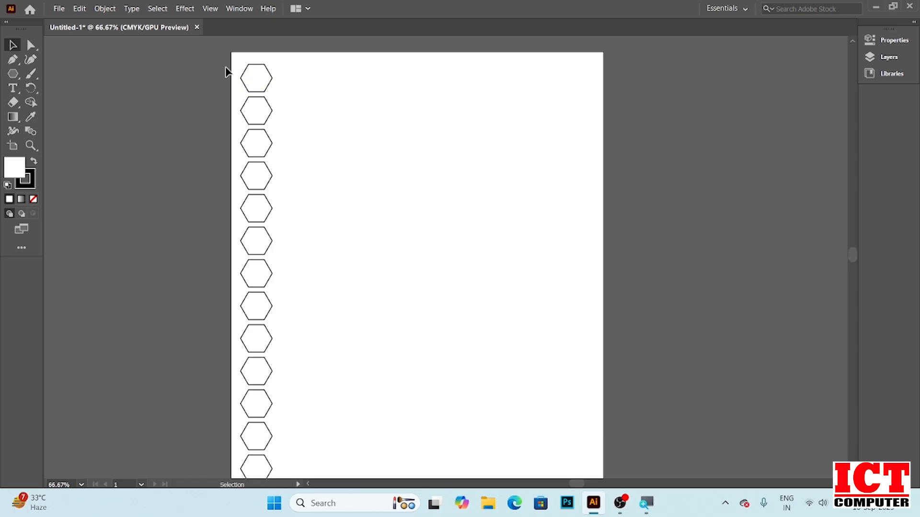
pyautogui.moveTo(194, 54); pyautogui.dragTo(292, 443)
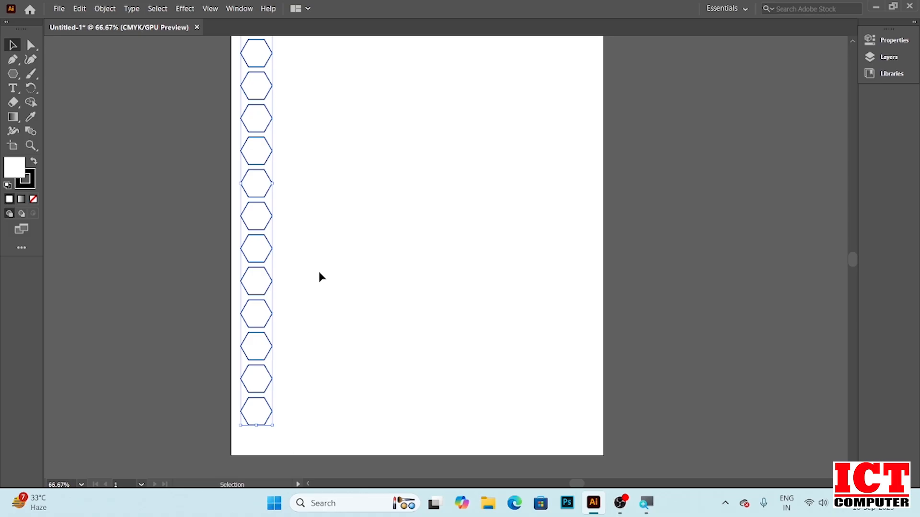
pyautogui.scroll(3, 315, 250)
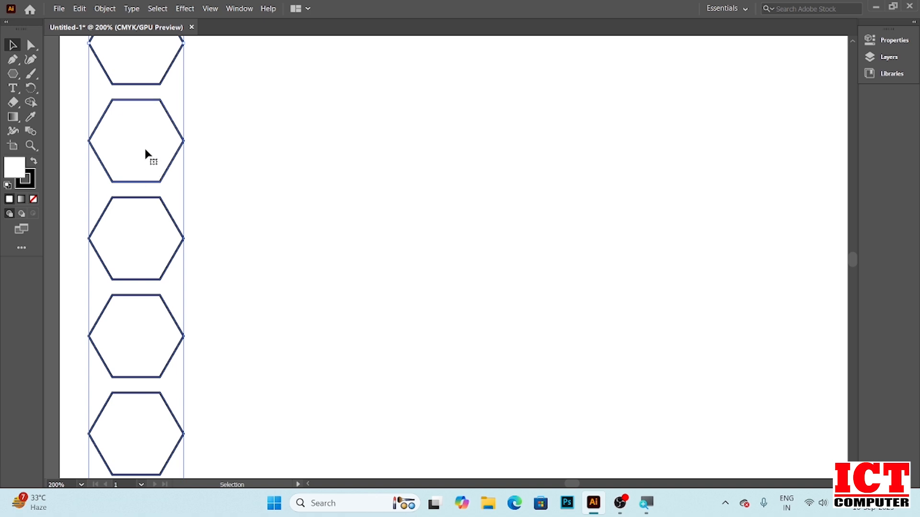
pyautogui.moveTo(144, 142); pyautogui.dragTo(228, 142)
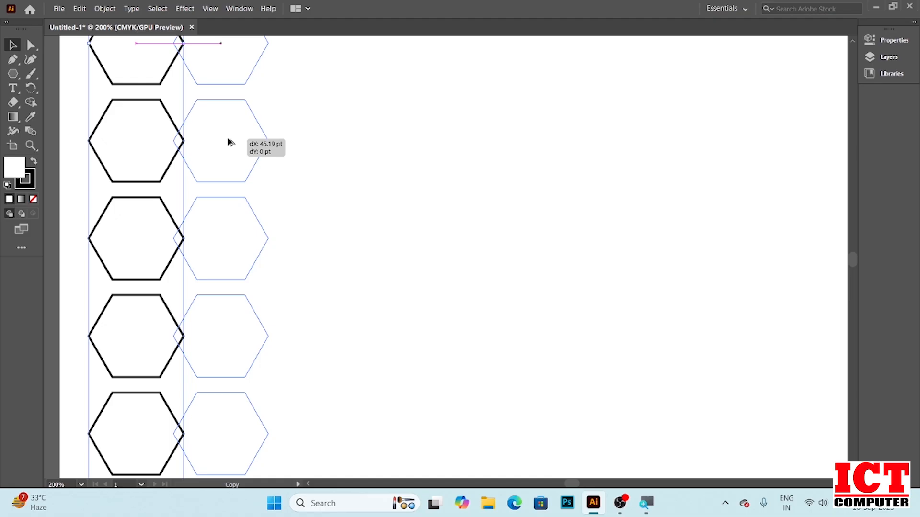
pyautogui.moveTo(229, 142); pyautogui.dragTo(221, 191)
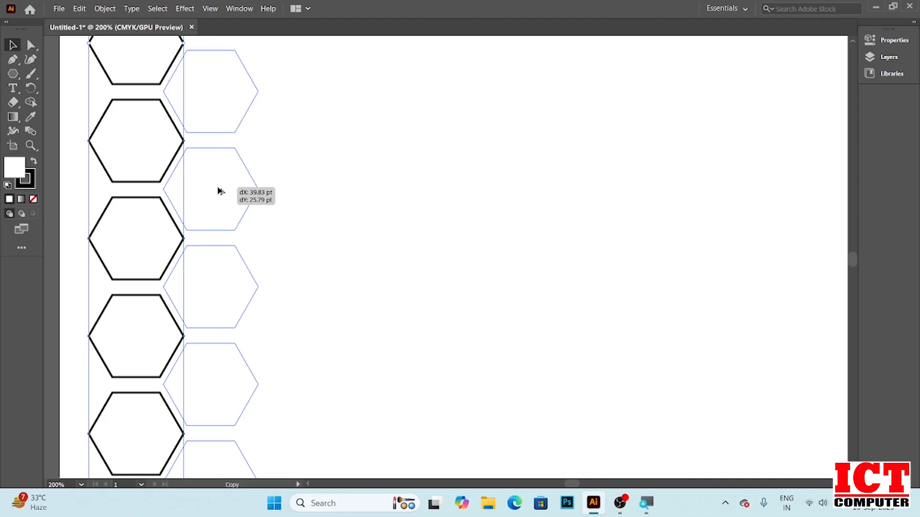
pyautogui.moveTo(220, 191); pyautogui.dragTo(220, 192)
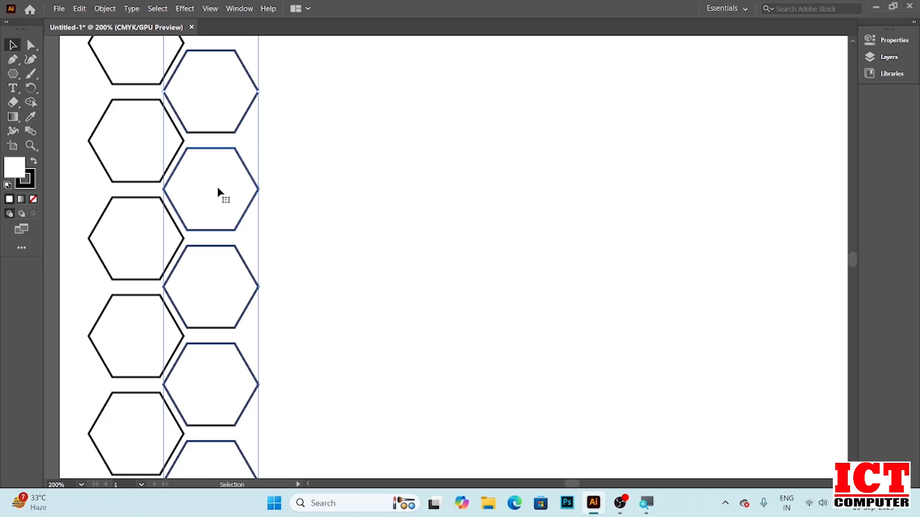
# Select both interlocking hexagon columns together
pyautogui.scroll(-2, 325, 187)
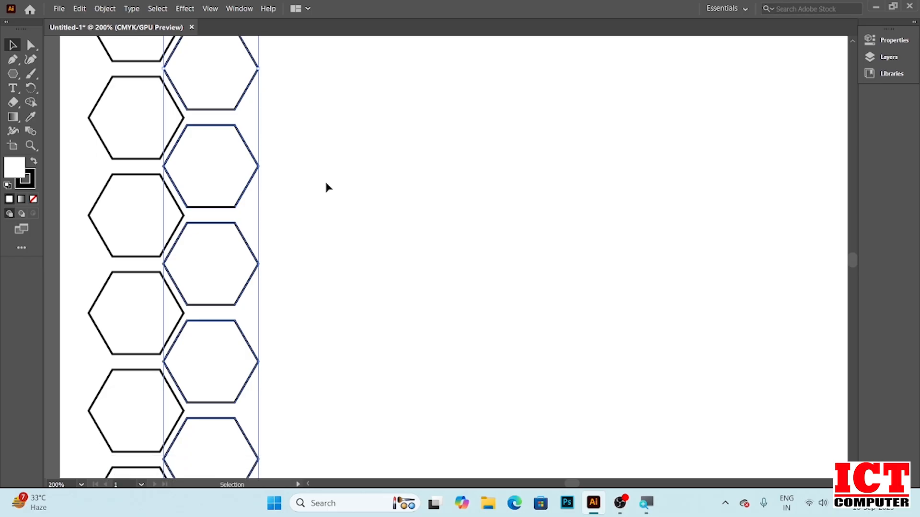
pyautogui.keyDown('alt'); pyautogui.scroll(-5, 326, 183); pyautogui.keyUp('alt')
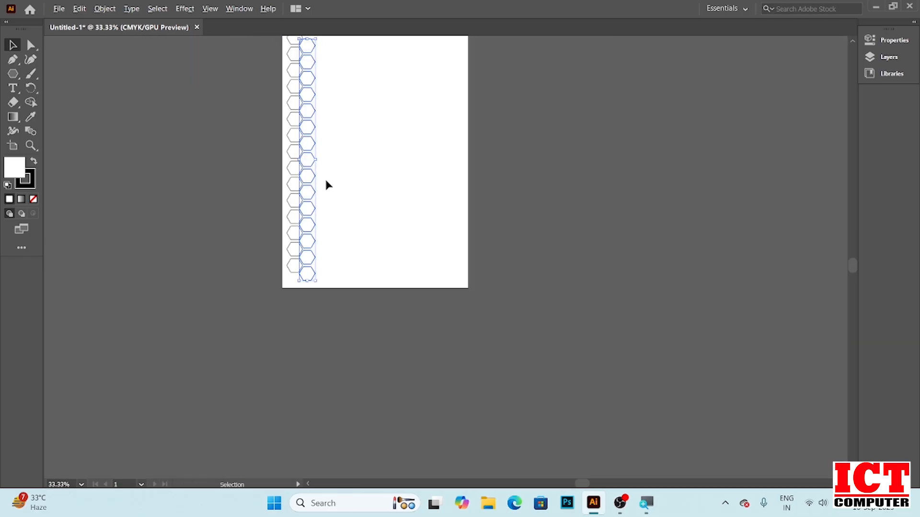
pyautogui.scroll(3, 326, 184)
pyautogui.click(346, 170)
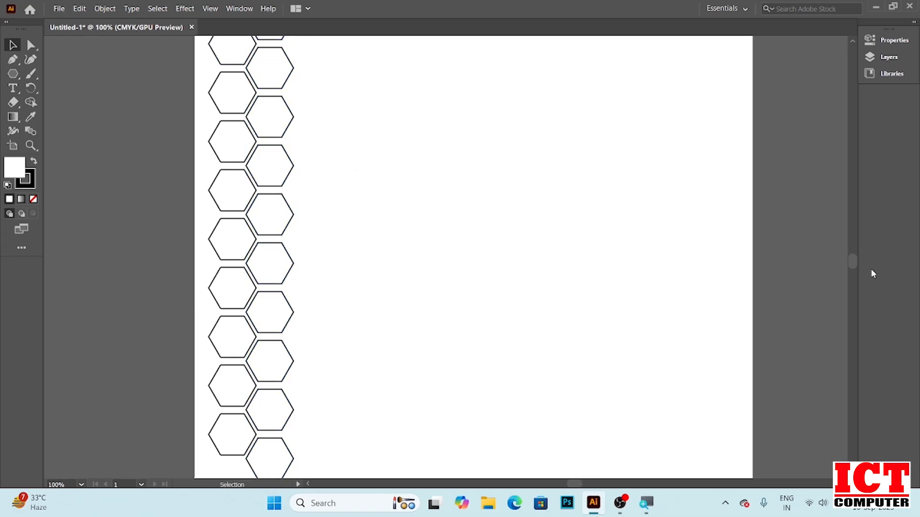
pyautogui.moveTo(852, 262); pyautogui.dragTo(852, 250)
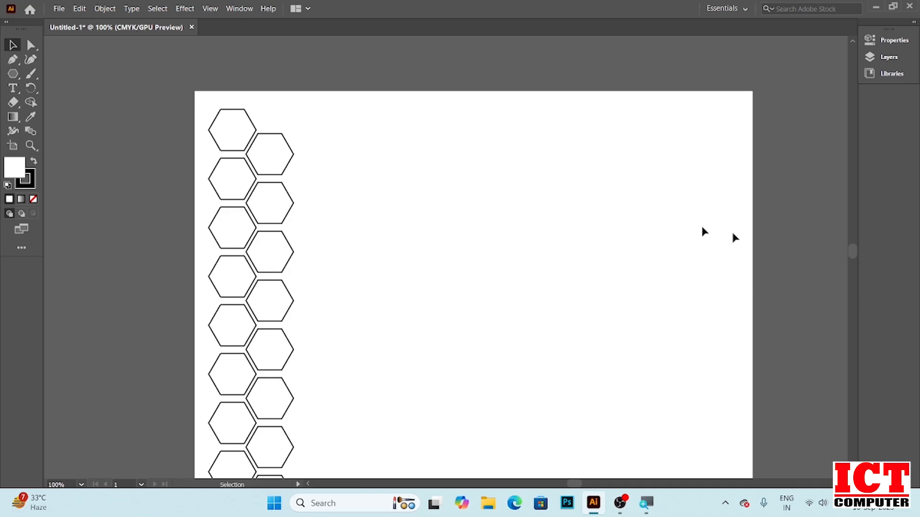
pyautogui.moveTo(171, 102); pyautogui.dragTo(320, 399)
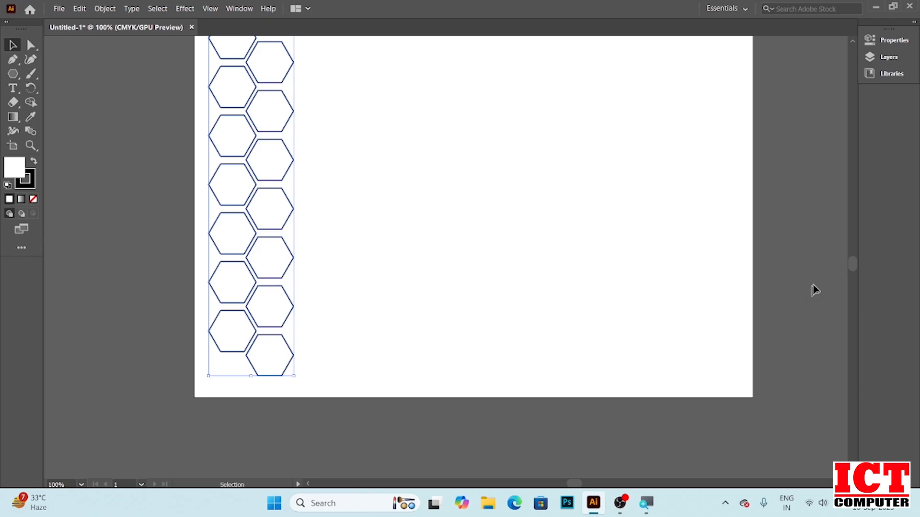
pyautogui.scroll(1, 547, 136)
pyautogui.scroll(-4, 547, 136)
pyautogui.scroll(3, 548, 143)
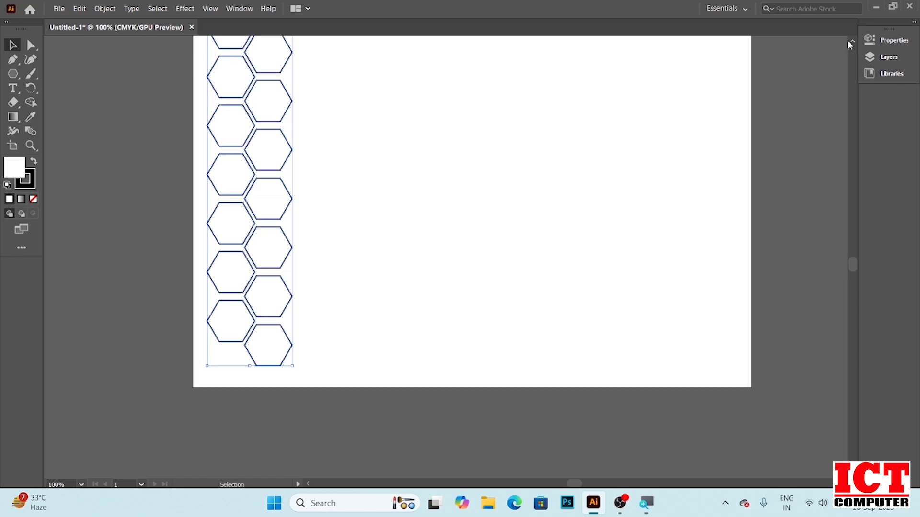
pyautogui.scroll(5, 847, 42)
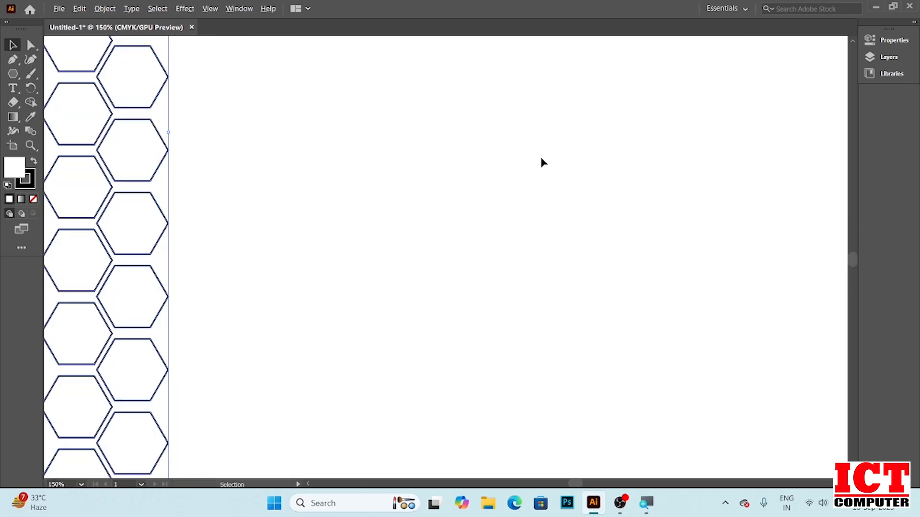
pyautogui.scroll(-3, 540, 159)
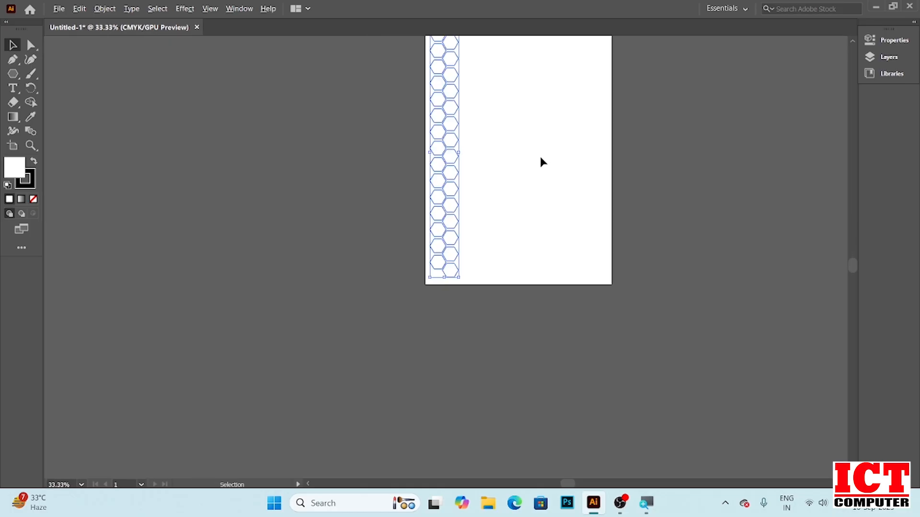
pyautogui.scroll(2, 540, 156)
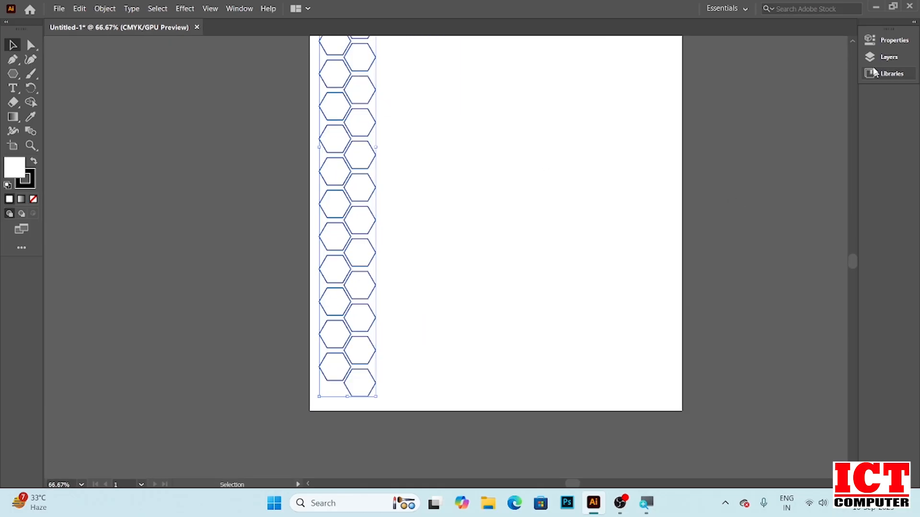
pyautogui.scroll(3, 851, 41)
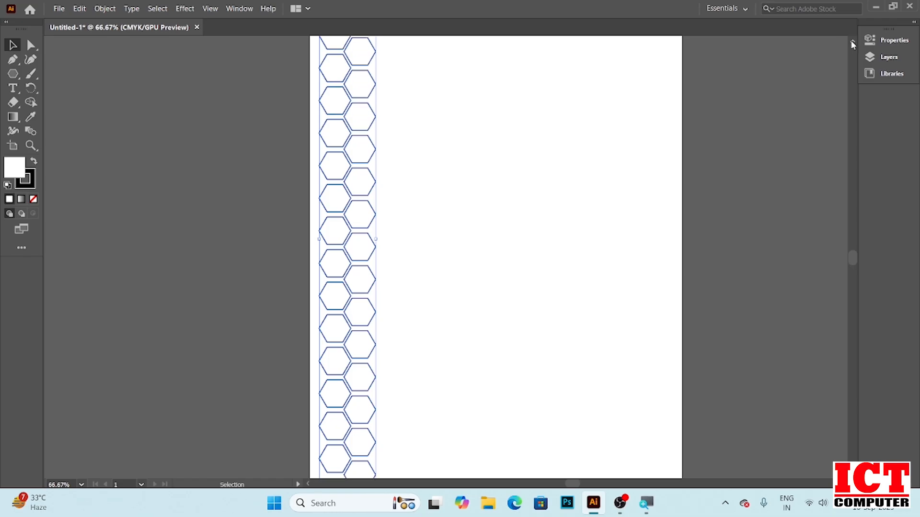
pyautogui.scroll(3, 851, 40)
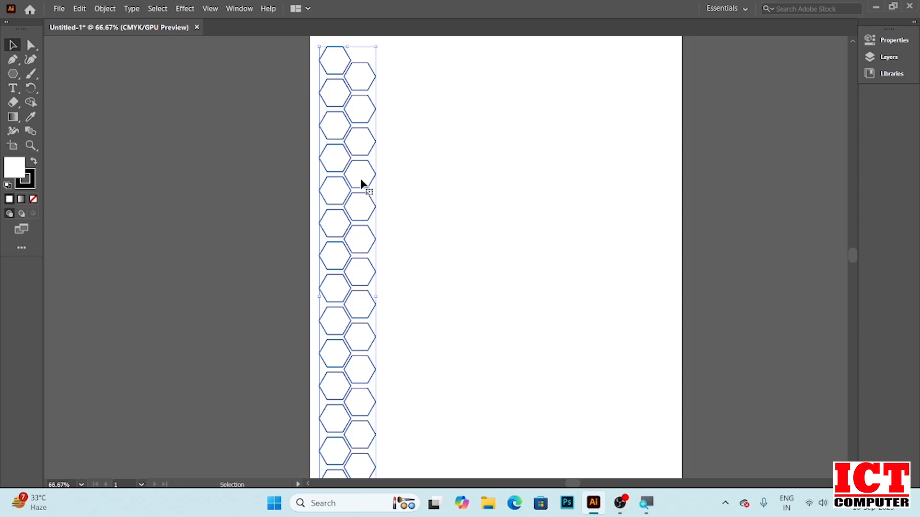
pyautogui.moveTo(361, 179); pyautogui.dragTo(413, 178)
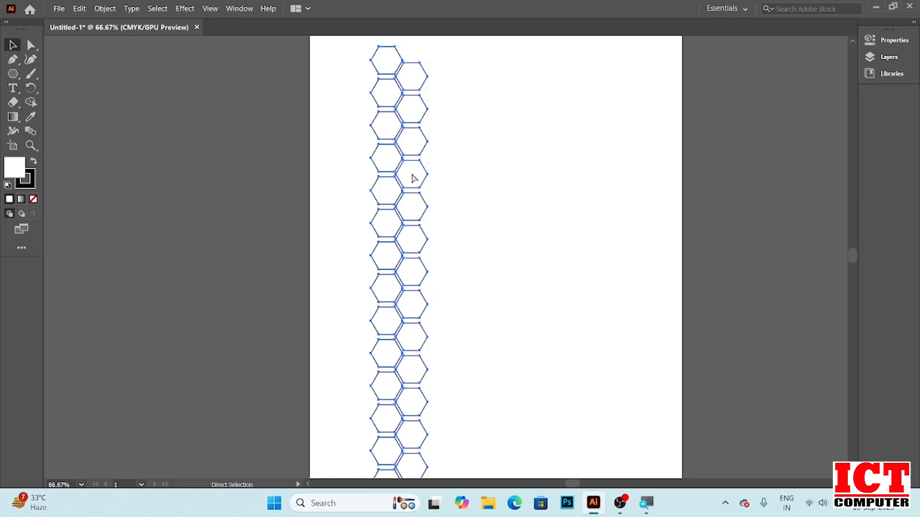
pyautogui.hotkey('ctrl', 'z')
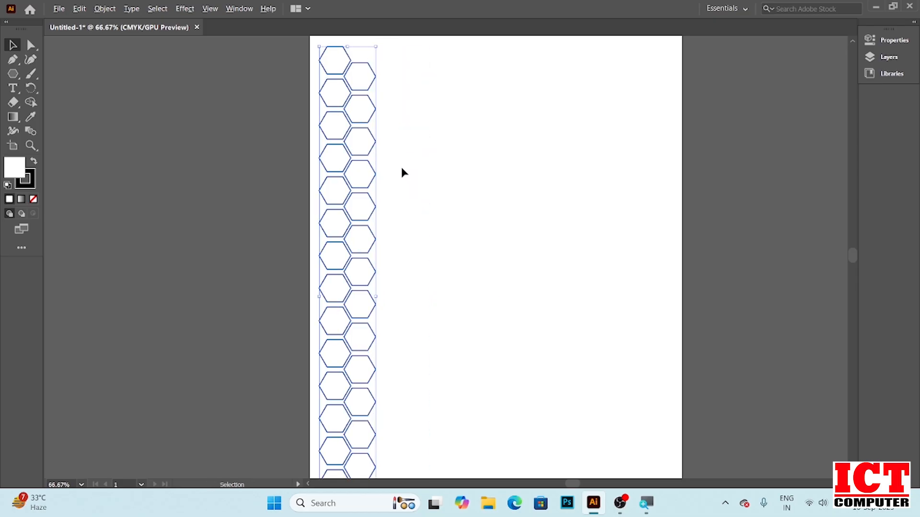
# Copy the interlocking hexagon columns to the right and repeat the transform four times to fill the page width
pyautogui.moveTo(357, 147); pyautogui.dragTo(407, 145)
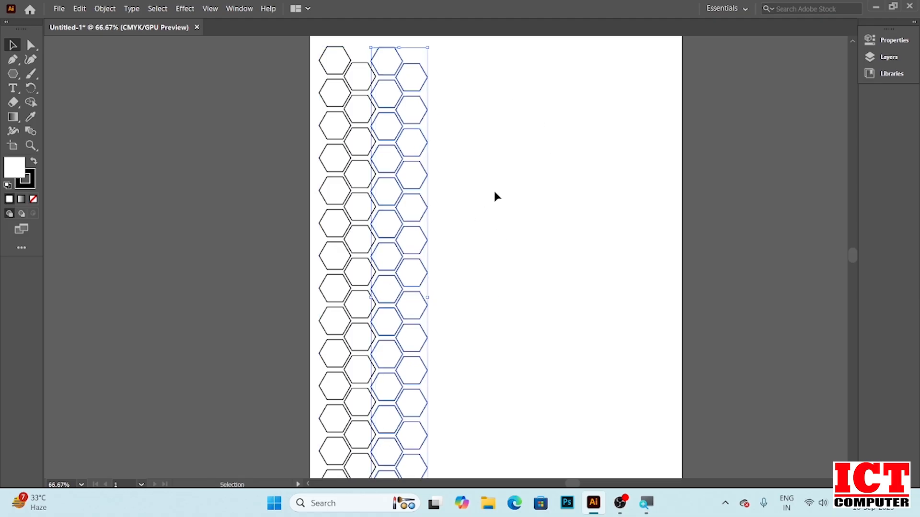
pyautogui.hotkey('ctrl', 'd')
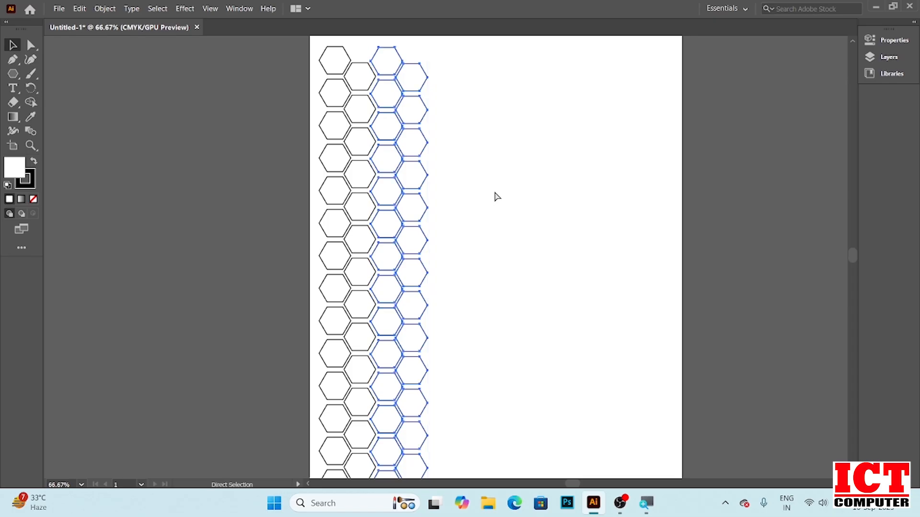
pyautogui.hotkey('ctrl', 'd')
pyautogui.hotkey('ctrl', 'd')
pyautogui.hotkey('ctrl', 'd')
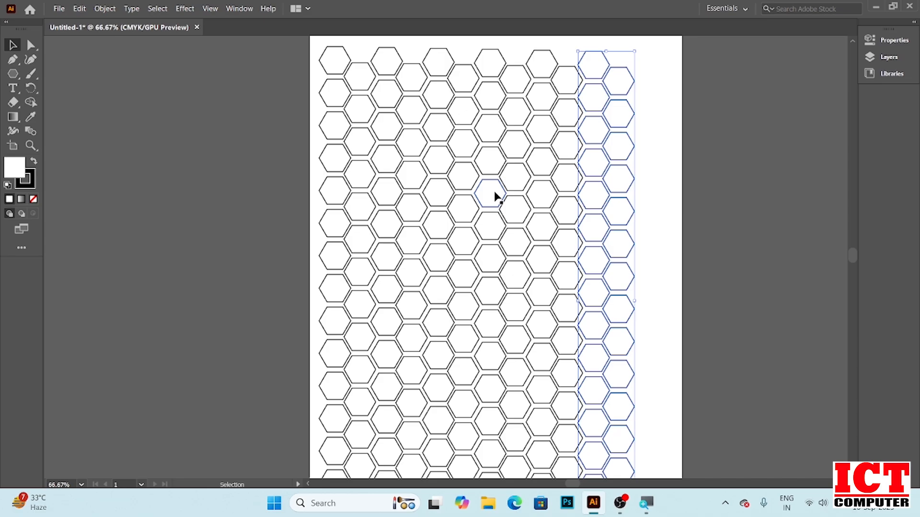
# Select all hexagons and shift the whole pattern sideways to centre it on the page
pyautogui.moveTo(307, 43); pyautogui.dragTo(664, 55)
pyautogui.scroll(-3, 659, 357)
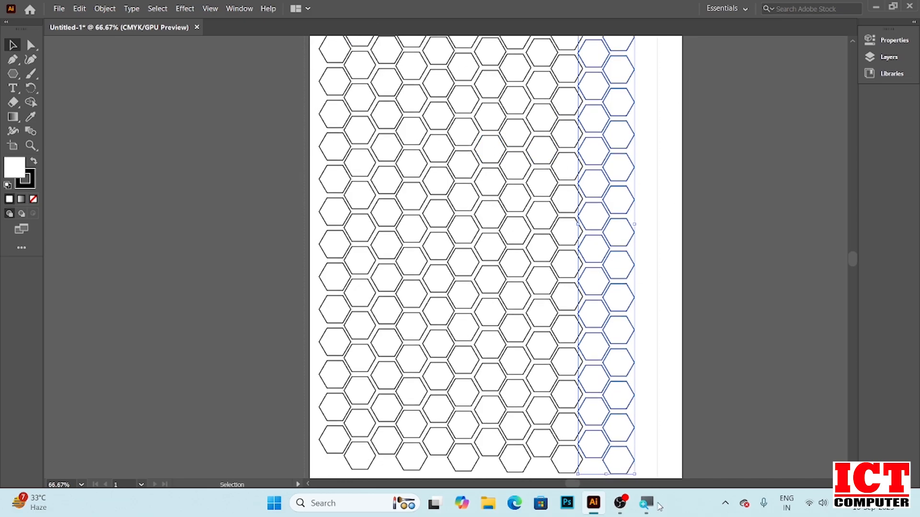
pyautogui.hotkey('ctrl', 'a')
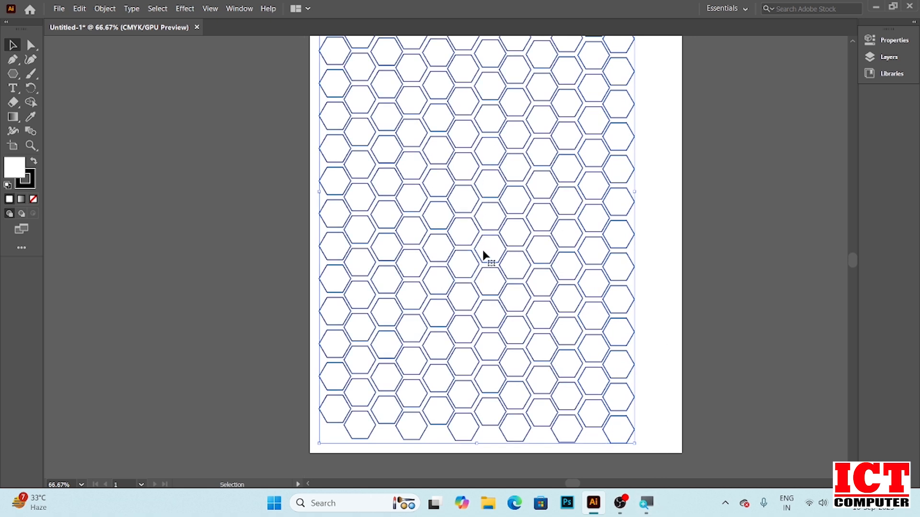
pyautogui.moveTo(480, 211); pyautogui.dragTo(505, 201)
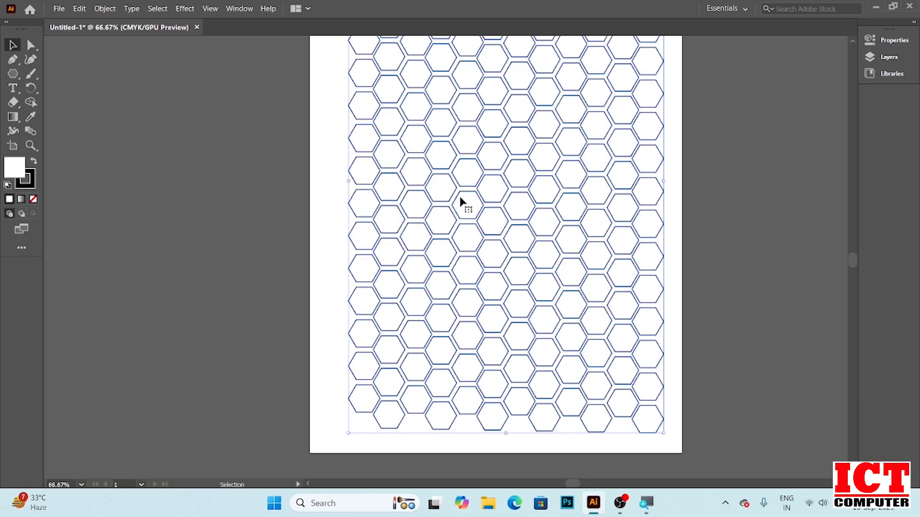
pyautogui.moveTo(495, 168); pyautogui.dragTo(485, 169)
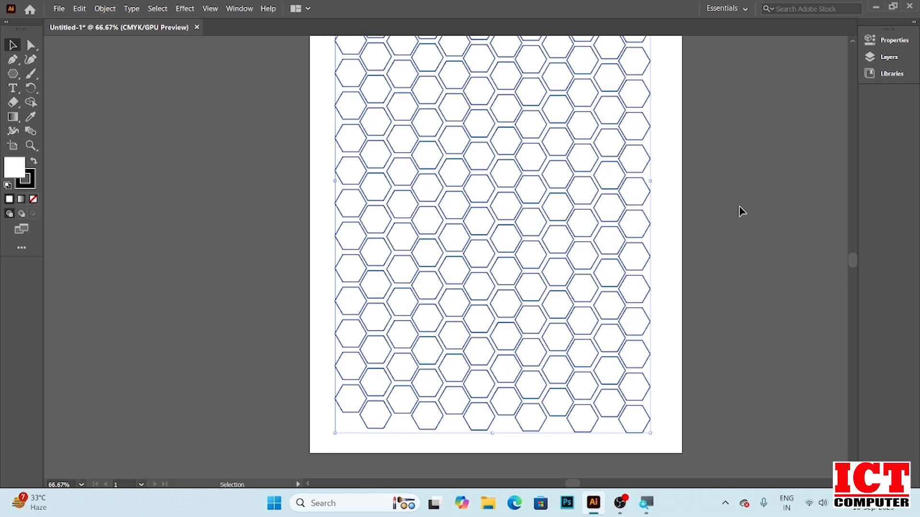
pyautogui.click(852, 42)
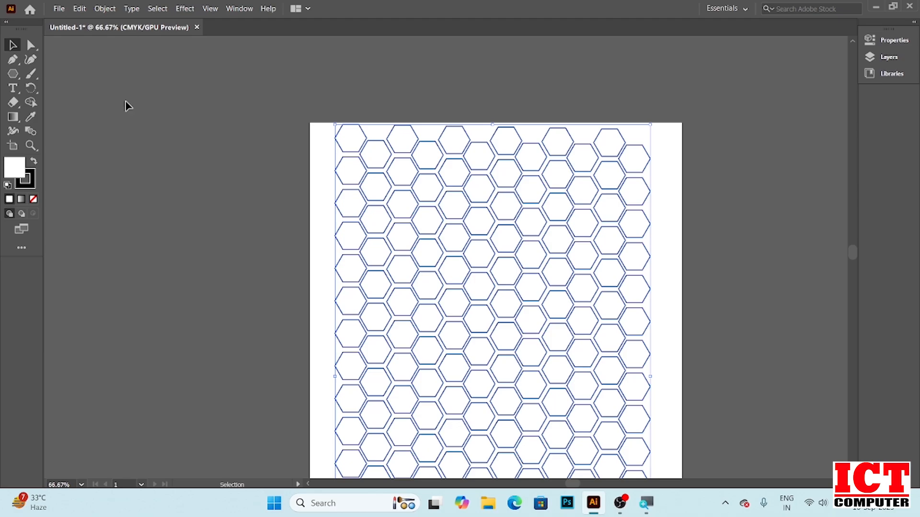
pyautogui.click(13, 74)
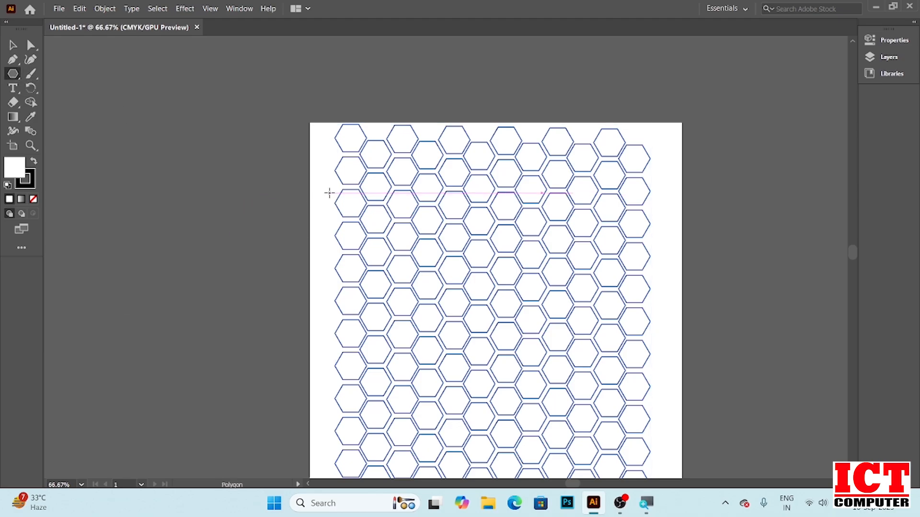
pyautogui.click(327, 192)
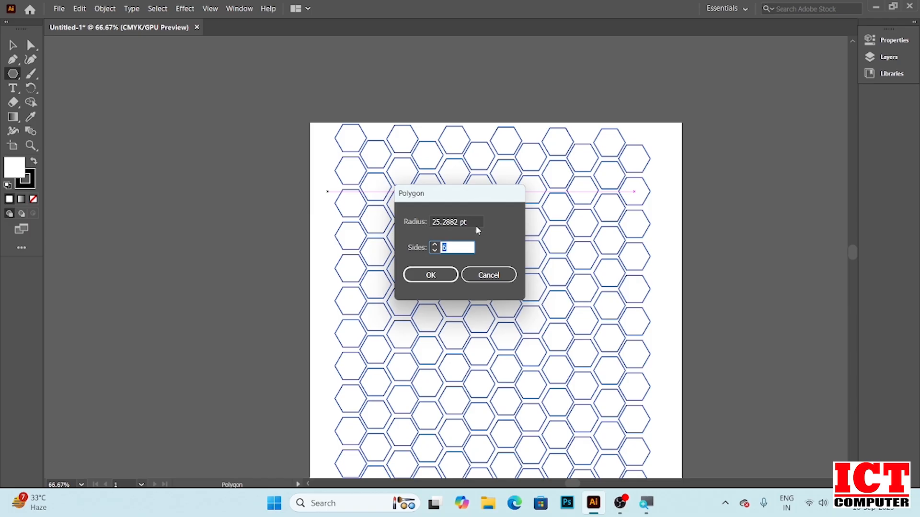
pyautogui.click(434, 250)
pyautogui.click(434, 251)
pyautogui.click(434, 251)
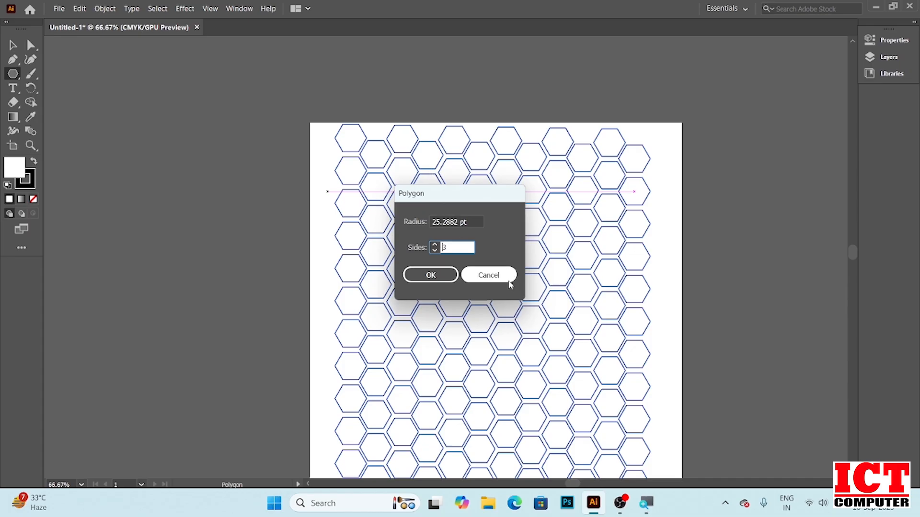
pyautogui.click(491, 274)
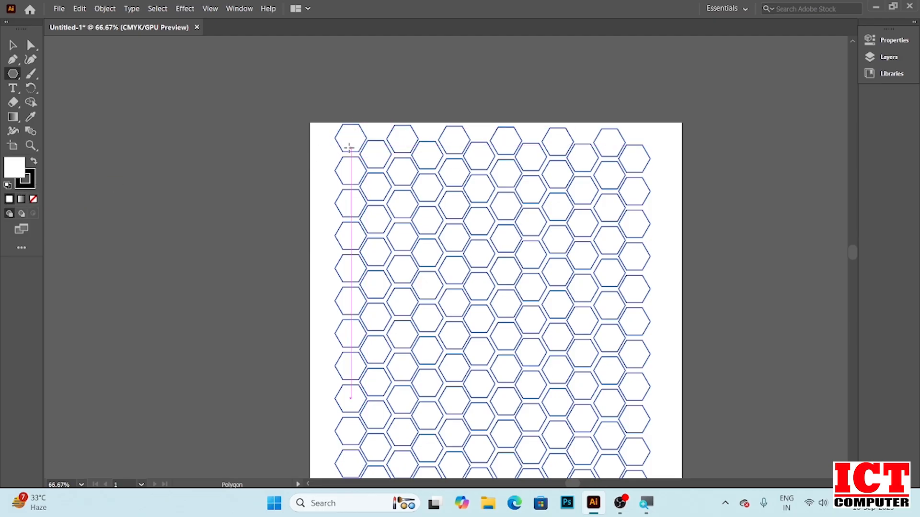
# Set the stroke colour of the selected hexagons to yellow F4E30C in the Color Picker
pyautogui.click(28, 179)
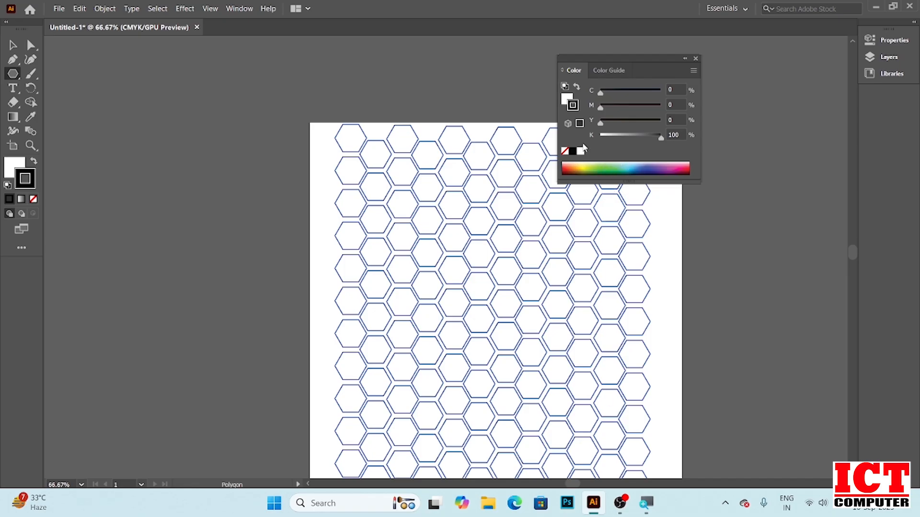
pyautogui.click(611, 71)
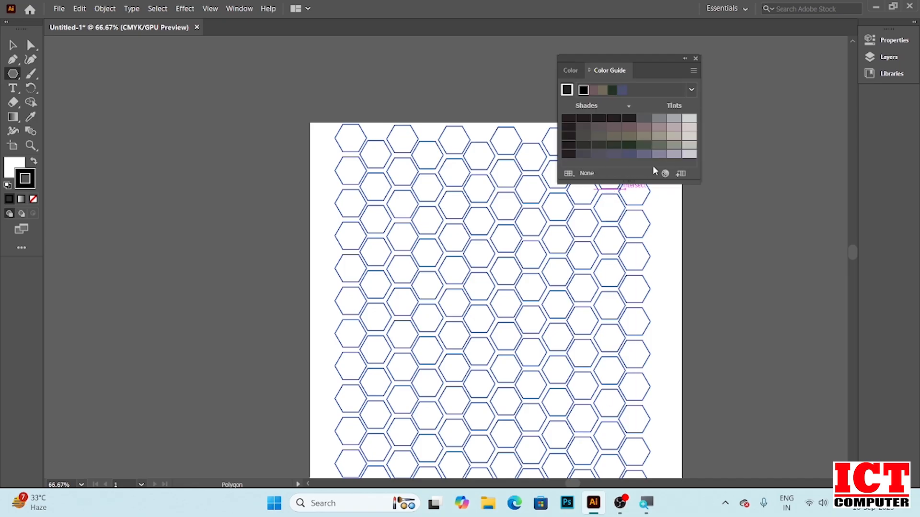
pyautogui.click(695, 58)
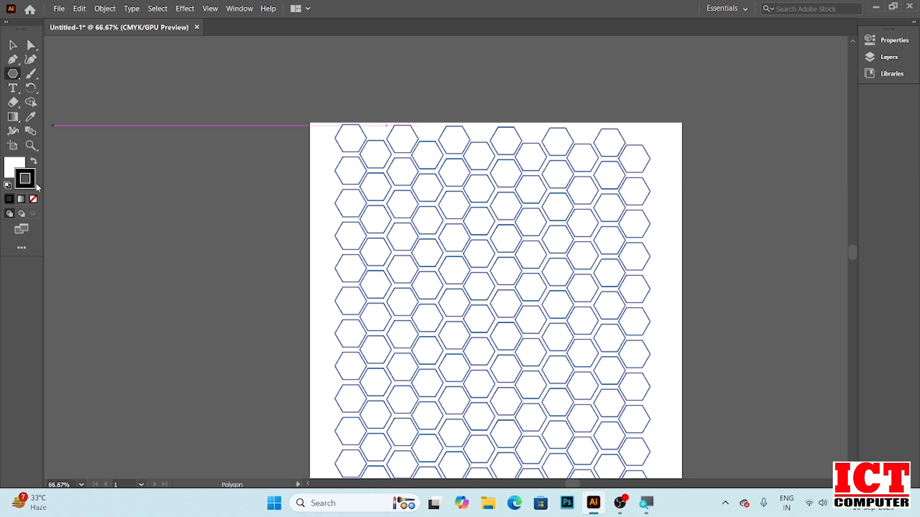
pyautogui.doubleClick(24, 179)
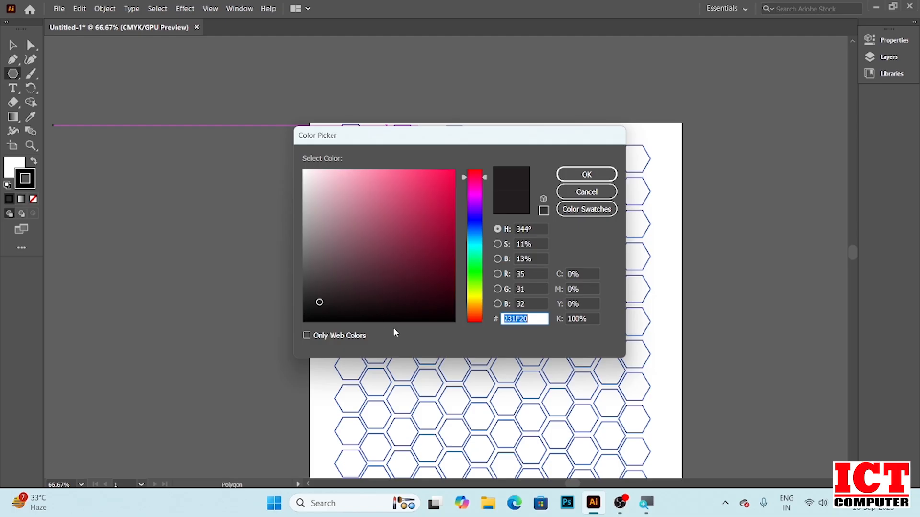
pyautogui.click(475, 299)
pyautogui.click(448, 175)
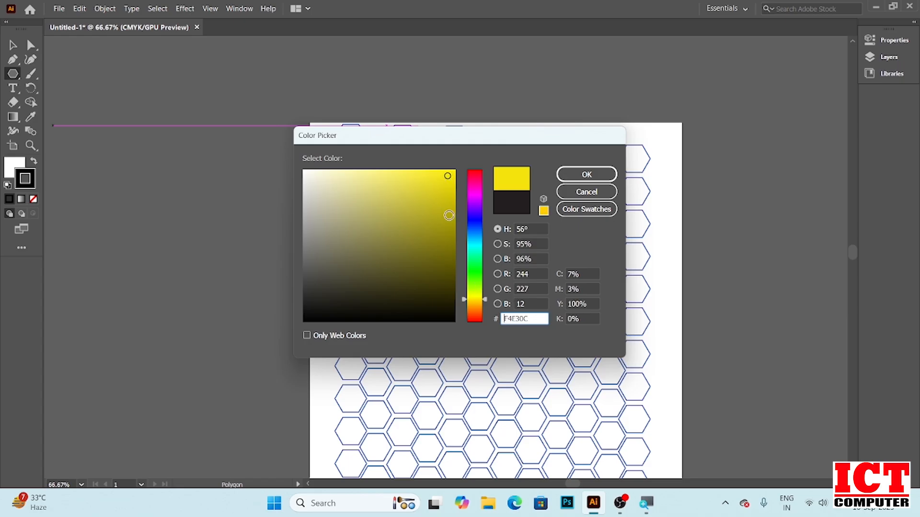
pyautogui.moveTo(464, 301); pyautogui.dragTo(464, 300)
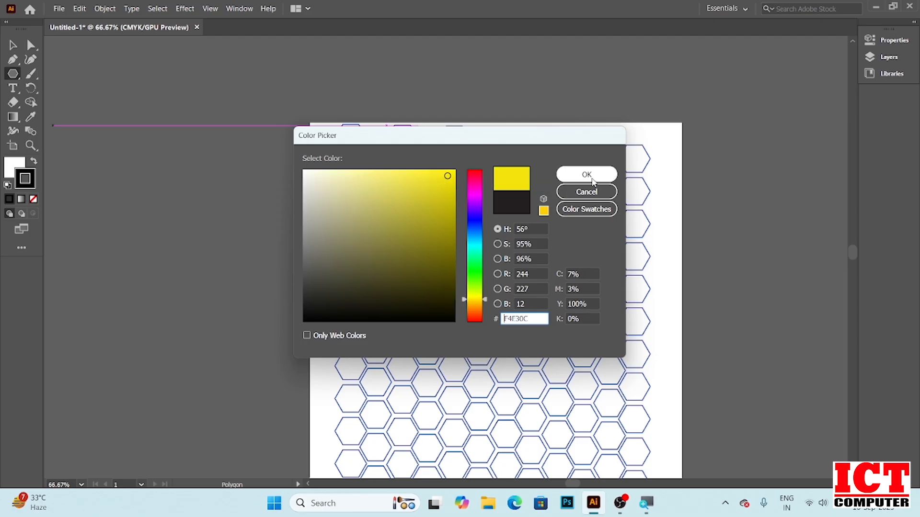
pyautogui.click(589, 176)
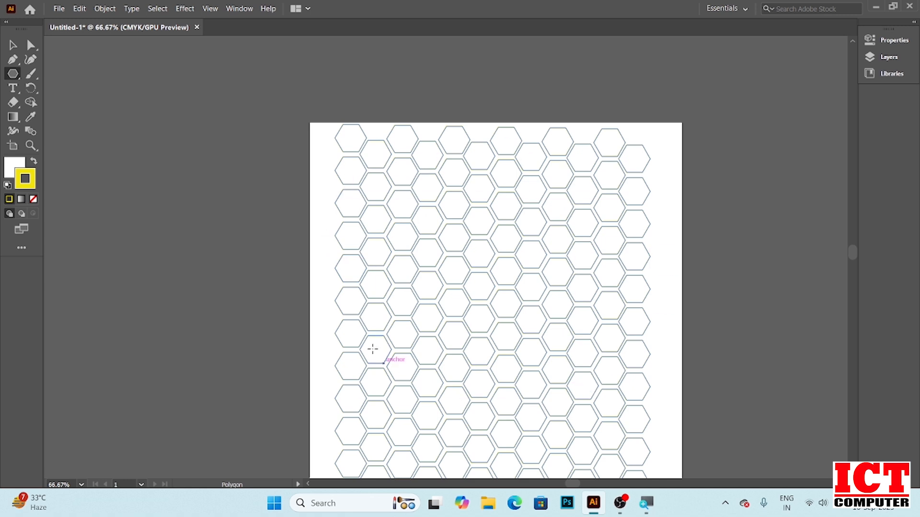
# Fill the selected hexagons with red EF074A
pyautogui.doubleClick(12, 166)
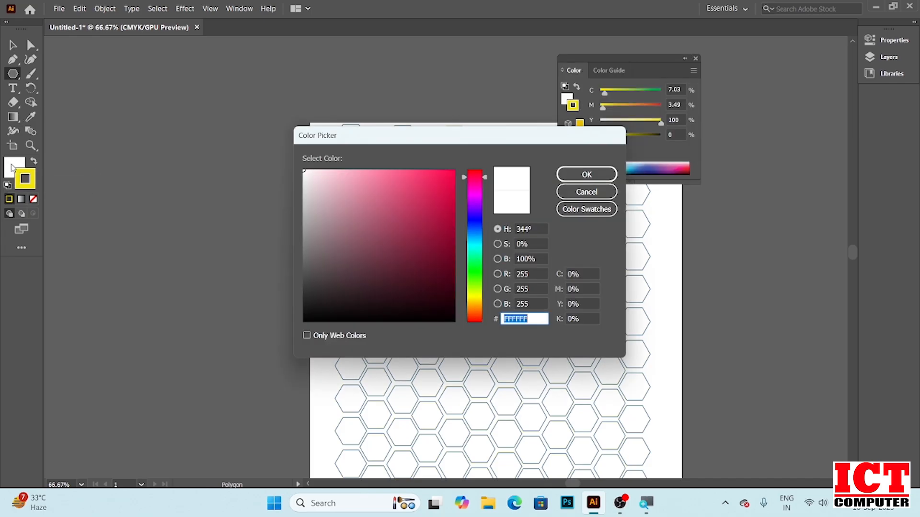
pyautogui.click(451, 178)
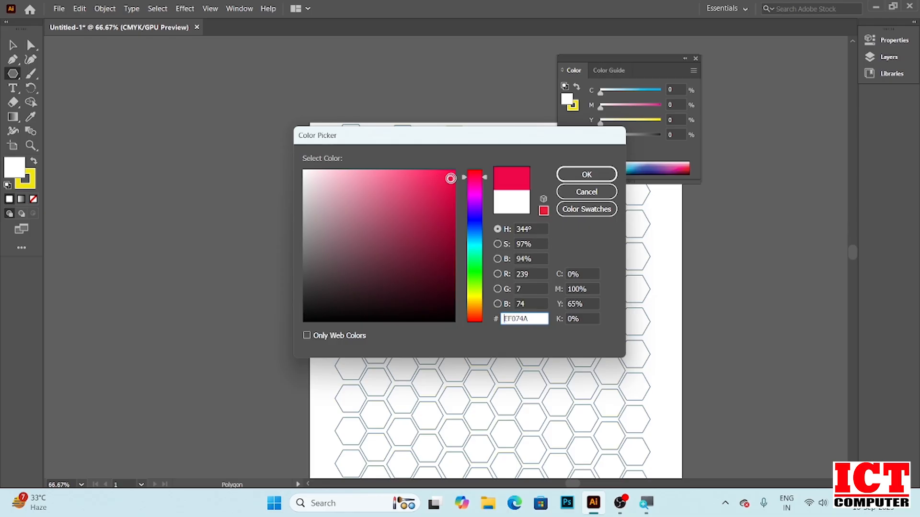
pyautogui.click(590, 176)
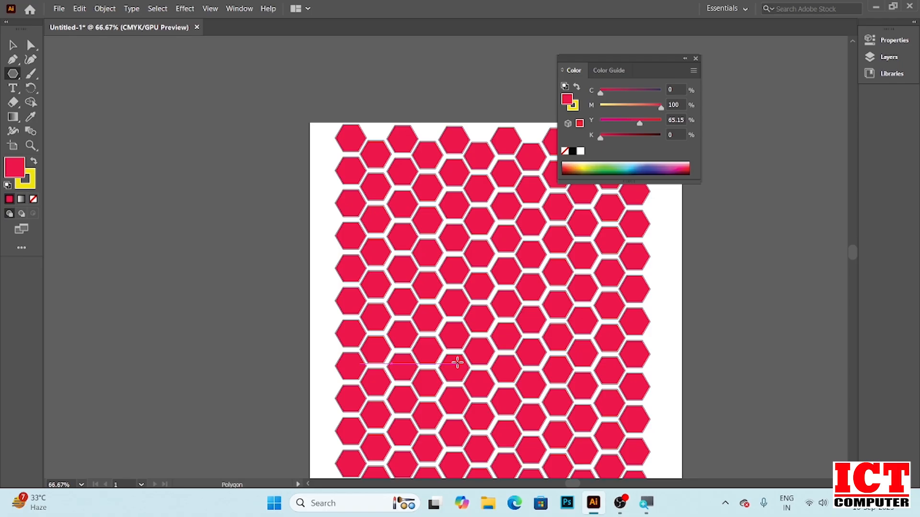
# Change the hexagons' fill to a purple hue in the Color Picker
pyautogui.doubleClick(15, 167)
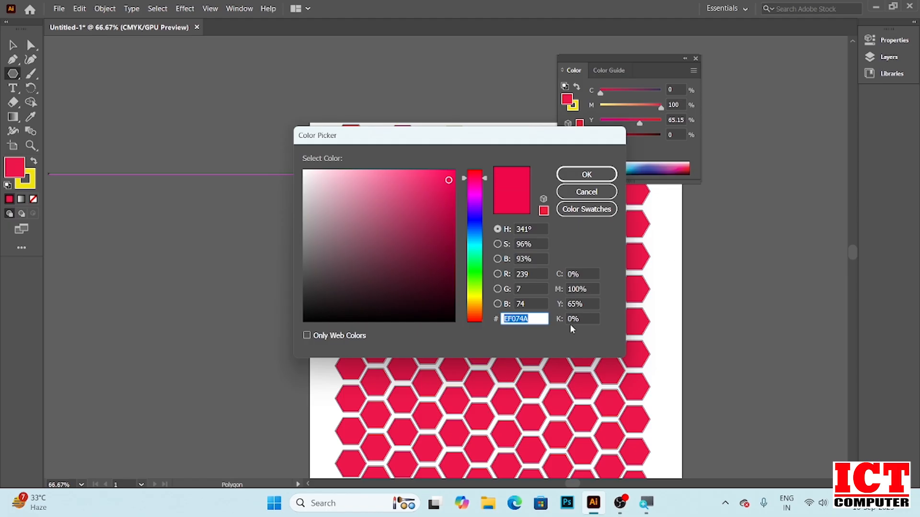
pyautogui.click(478, 195)
pyautogui.click(586, 174)
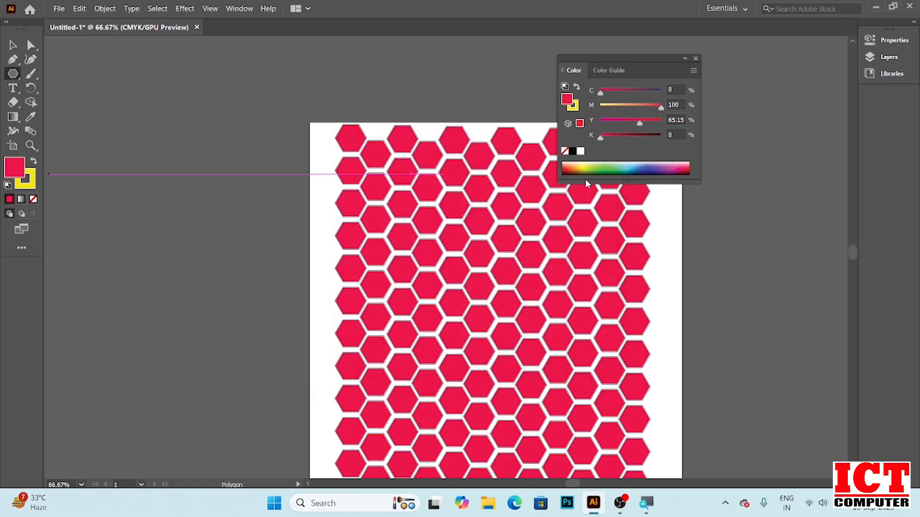
# Change the hexagons' fill colour to green 1CEA0C
pyautogui.doubleClick(16, 167)
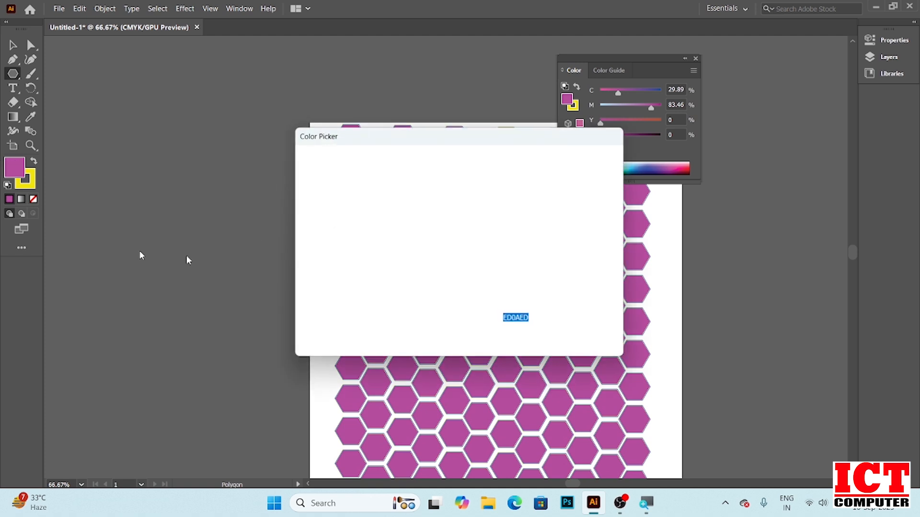
pyautogui.click(478, 277)
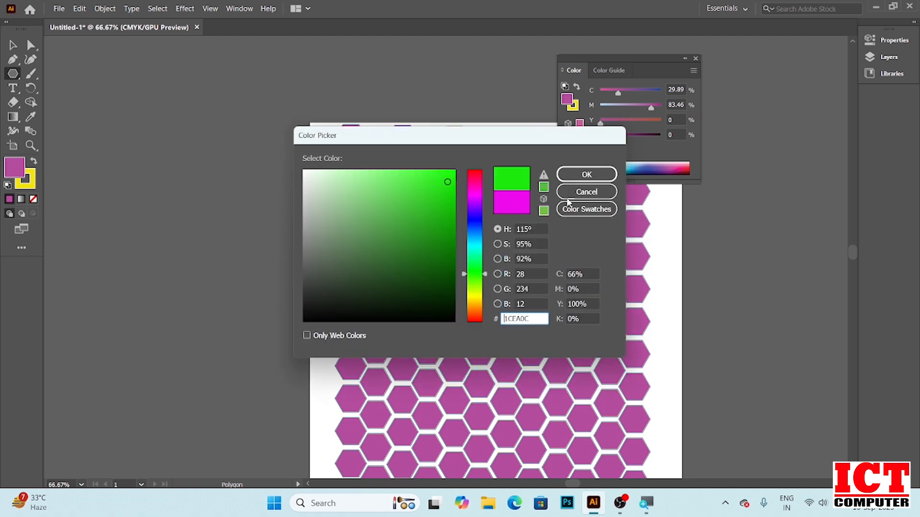
pyautogui.click(572, 180)
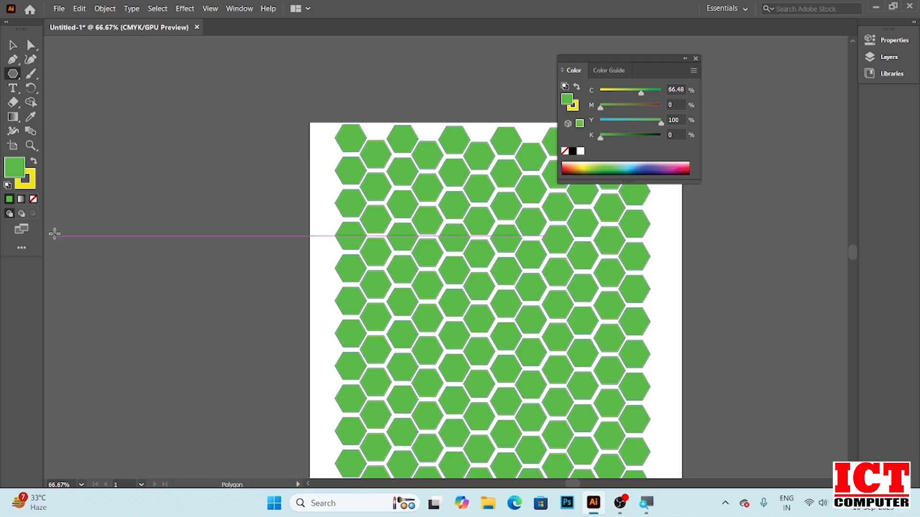
# Set the hexagons' stroke colour to red F20814
pyautogui.doubleClick(27, 182)
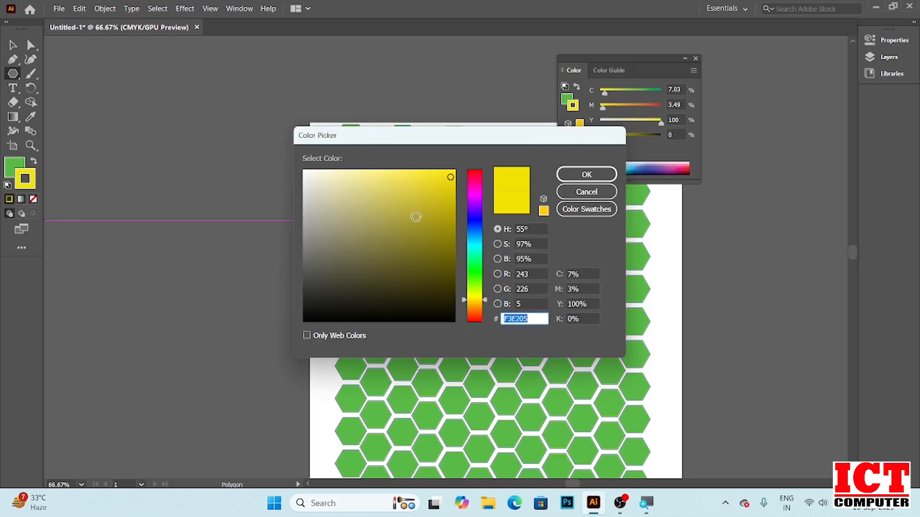
pyautogui.click(471, 172)
pyautogui.click(562, 180)
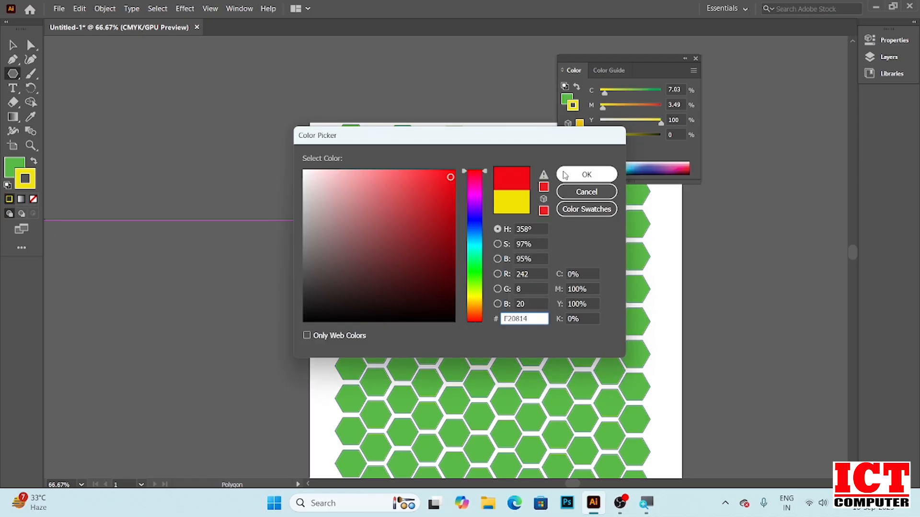
# Zoom in closely on the hexagon pattern to inspect the edges and strokes
pyautogui.scroll(2, 505, 285)
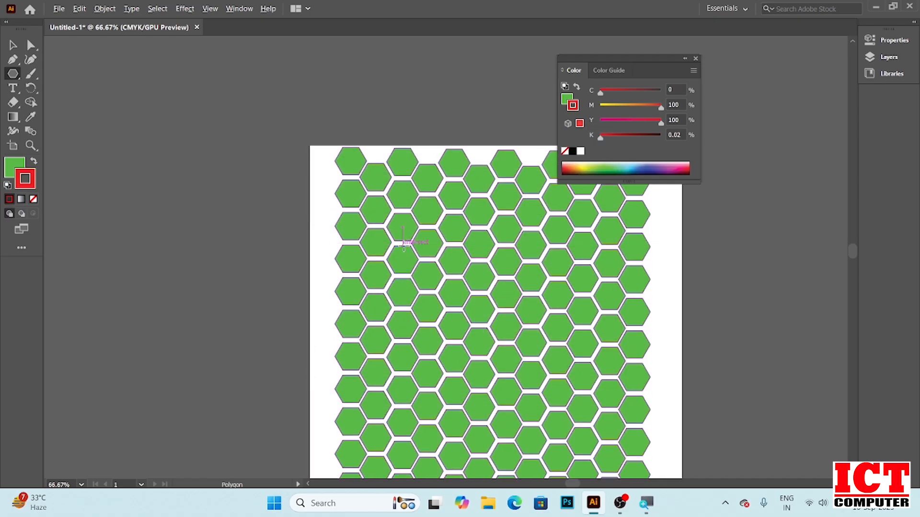
pyautogui.scroll(10, 404, 244)
pyautogui.scroll(-2, 404, 257)
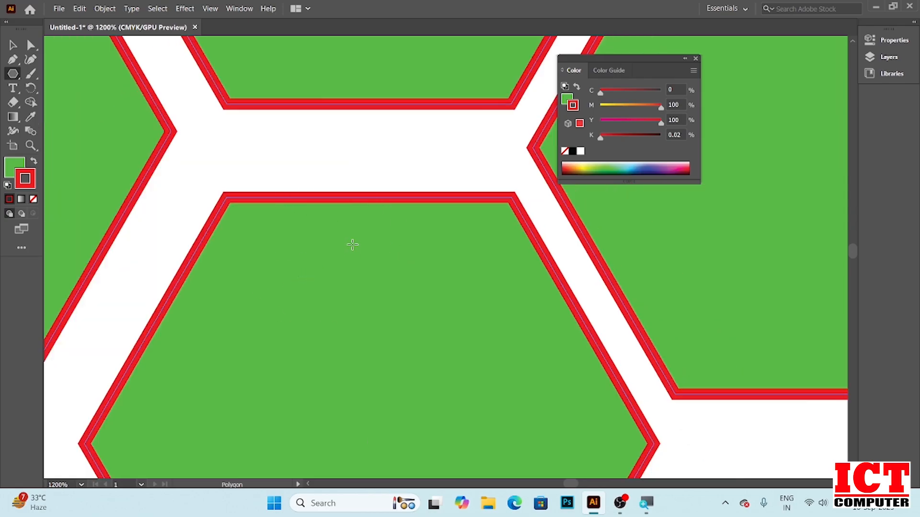
# Select a scattered set of hexagons and fill them with a yellow hue in the Color Picker
pyautogui.scroll(-7, 363, 212)
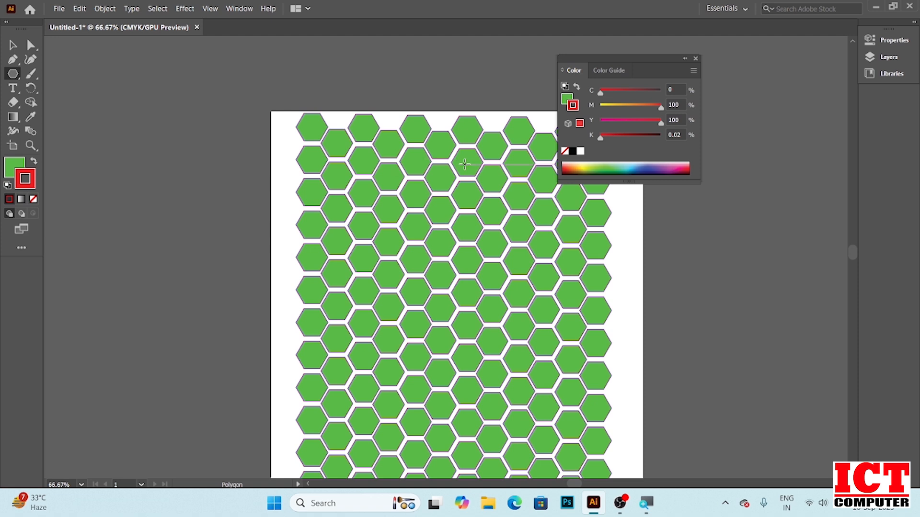
pyautogui.click(464, 164)
pyautogui.click(487, 273)
pyautogui.click(13, 44)
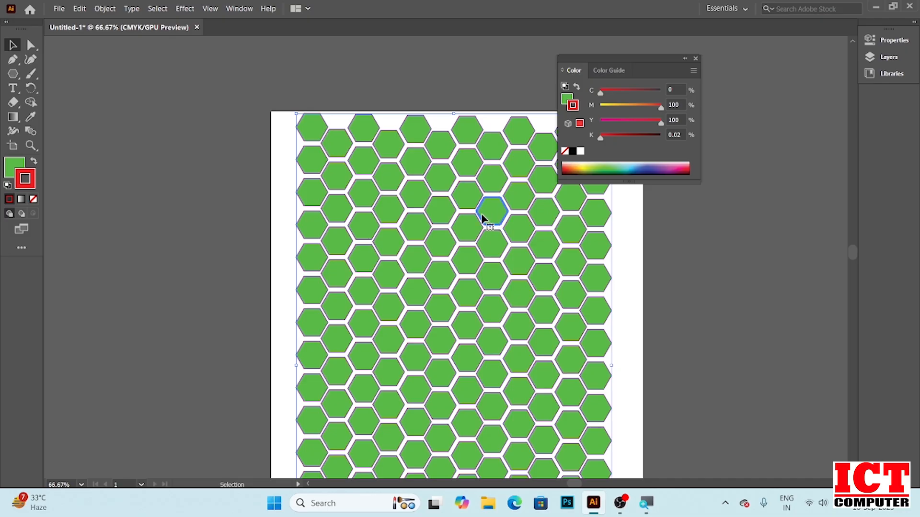
pyautogui.click(388, 242)
pyautogui.click(415, 297)
pyautogui.click(489, 301)
pyautogui.click(525, 355)
pyautogui.click(389, 379)
pyautogui.click(370, 427)
pyautogui.click(519, 427)
pyautogui.click(461, 369)
pyautogui.click(435, 433)
pyautogui.click(329, 166)
pyautogui.click(543, 154)
pyautogui.click(569, 231)
pyautogui.doubleClick(14, 166)
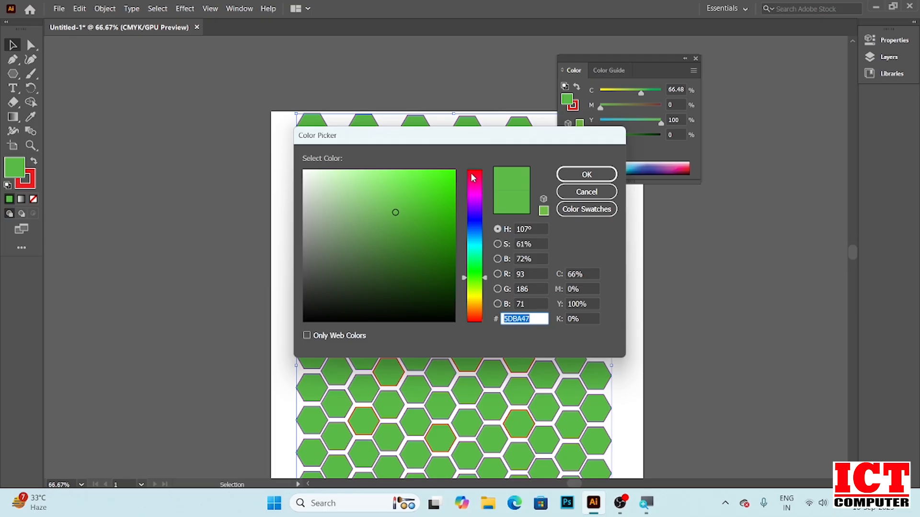
pyautogui.click(471, 297)
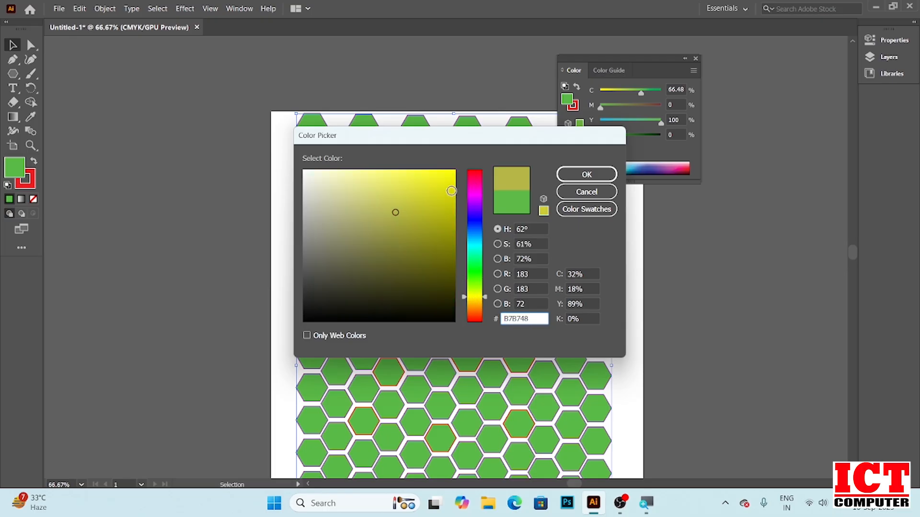
pyautogui.click(445, 175)
pyautogui.click(586, 175)
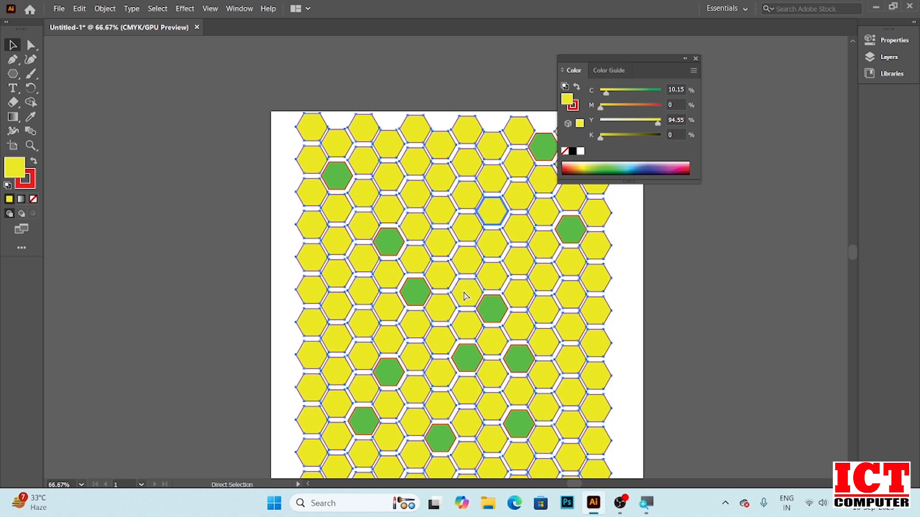
# Undo the yellow fill on the hexagons
pyautogui.press('a')
pyautogui.press('v')
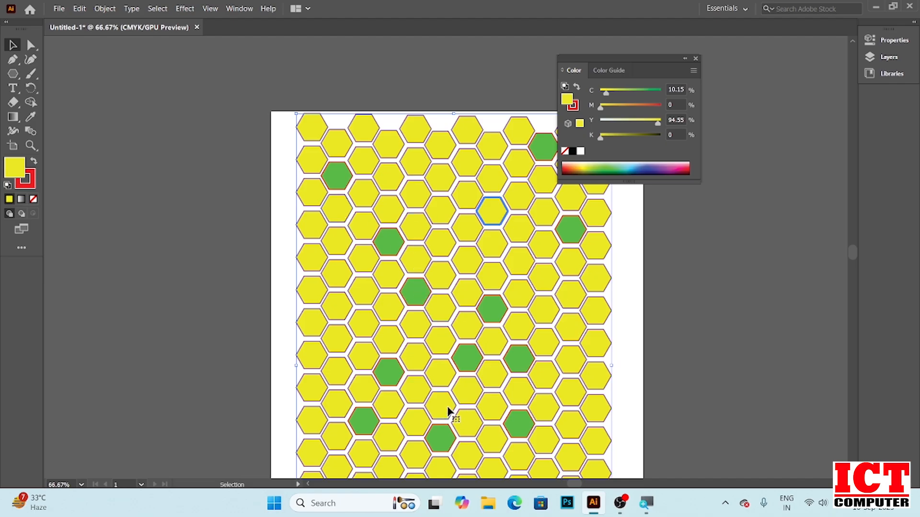
pyautogui.press('a')
pyautogui.hotkey('ctrl', 'z')
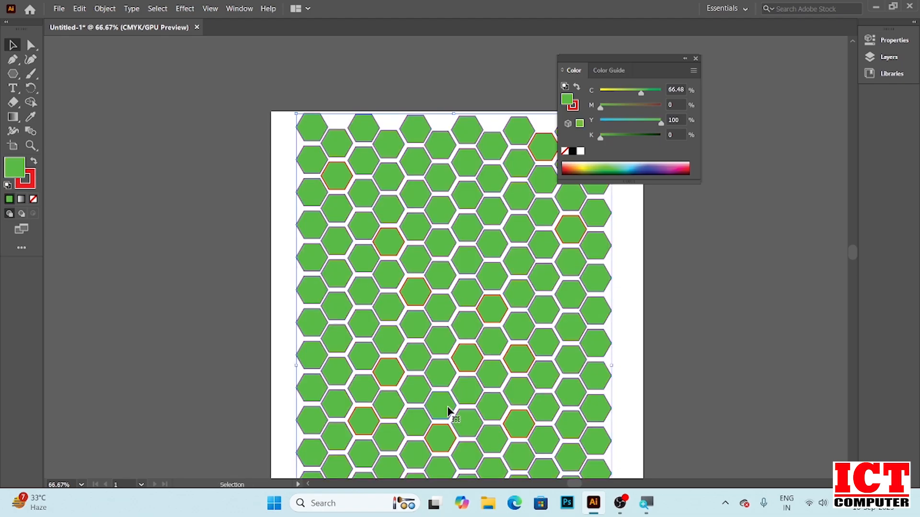
# Deselect everything, then select eight scattered individual hexagons across the pattern
pyautogui.click(13, 45)
pyautogui.click(206, 209)
pyautogui.click(436, 209)
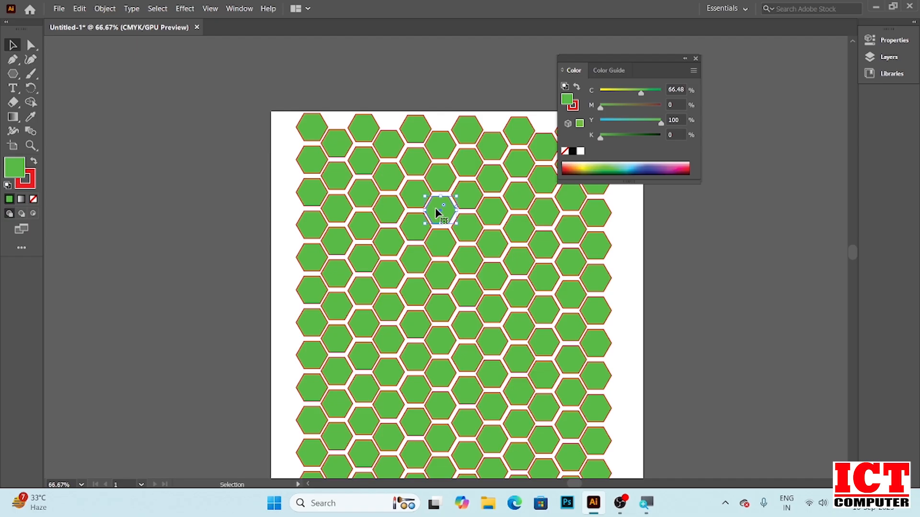
pyautogui.keyDown('shift'); pyautogui.click(491, 246); pyautogui.keyUp('shift')
pyautogui.keyDown('shift'); pyautogui.click(415, 297); pyautogui.keyUp('shift')
pyautogui.keyDown('shift'); pyautogui.click(469, 357); pyautogui.keyUp('shift')
pyautogui.keyDown('shift'); pyautogui.click(568, 338); pyautogui.keyUp('shift')
pyautogui.keyDown('shift'); pyautogui.click(364, 393); pyautogui.keyUp('shift')
pyautogui.keyDown('shift'); pyautogui.click(469, 431); pyautogui.keyUp('shift')
pyautogui.keyDown('shift'); pyautogui.click(572, 455); pyautogui.keyUp('shift')
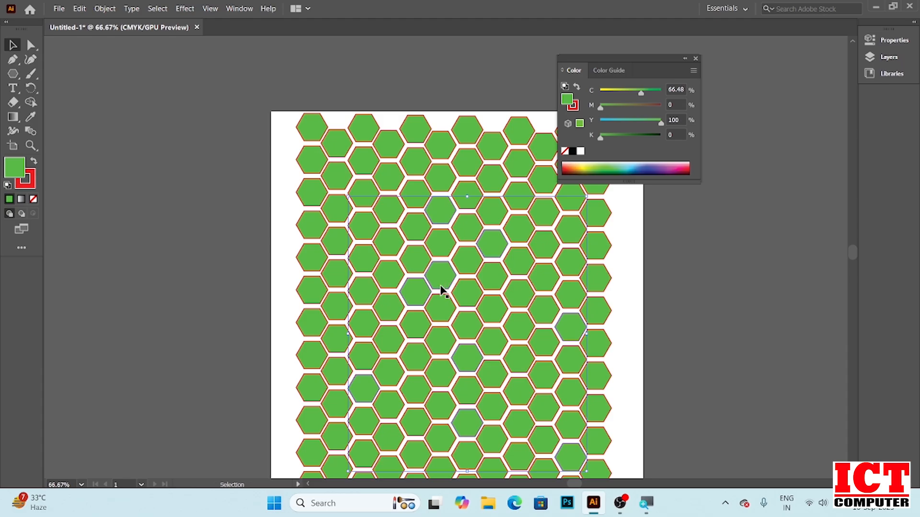
# Fill the selected hexagons with a purple hue in the Color Picker
pyautogui.doubleClick(14, 176)
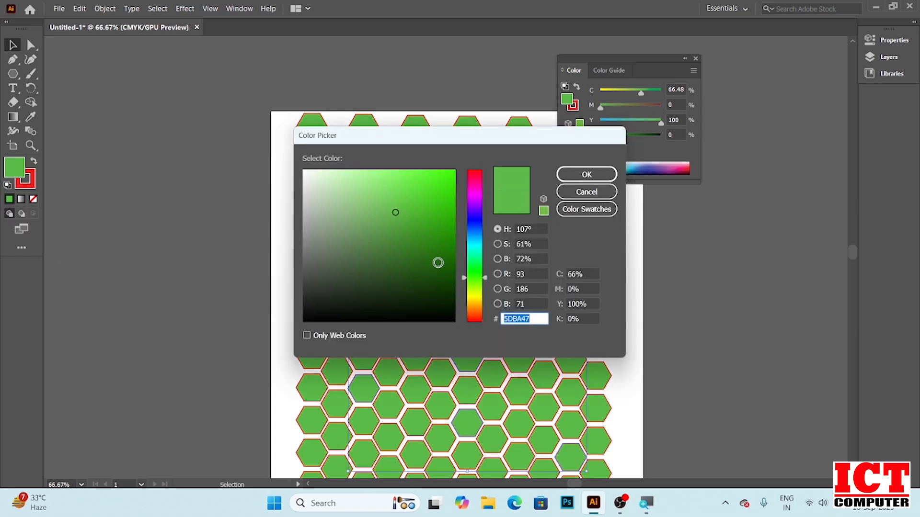
pyautogui.click(473, 301)
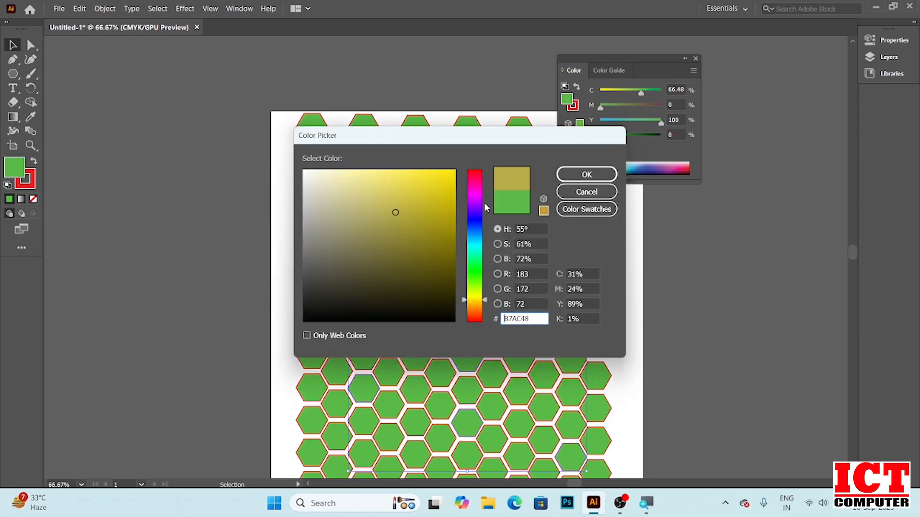
pyautogui.click(473, 216)
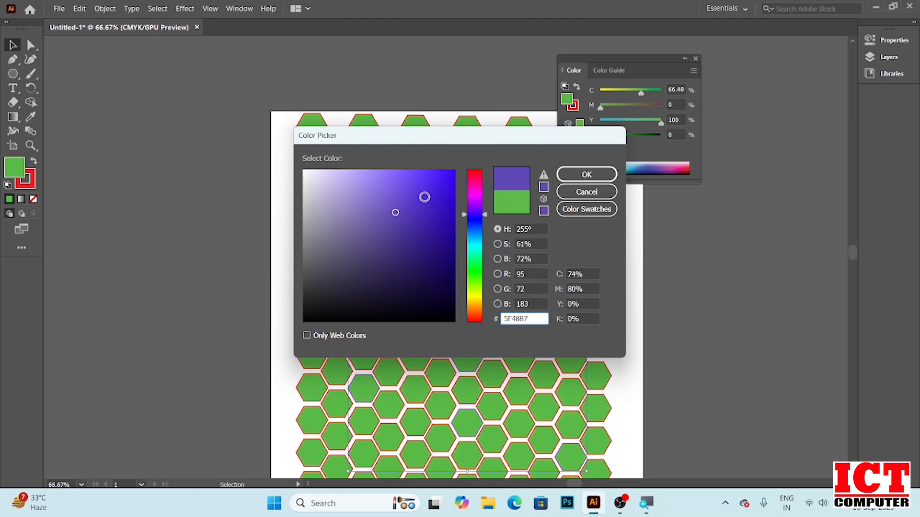
pyautogui.click(439, 188)
pyautogui.click(586, 175)
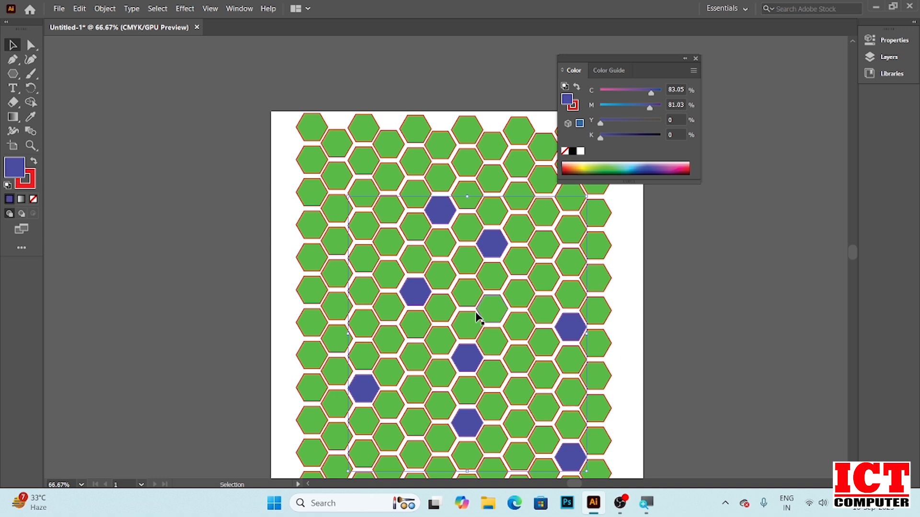
# Change the selected hexagons' fill to yellow DDD319 in the Color Picker
pyautogui.doubleClick(15, 168)
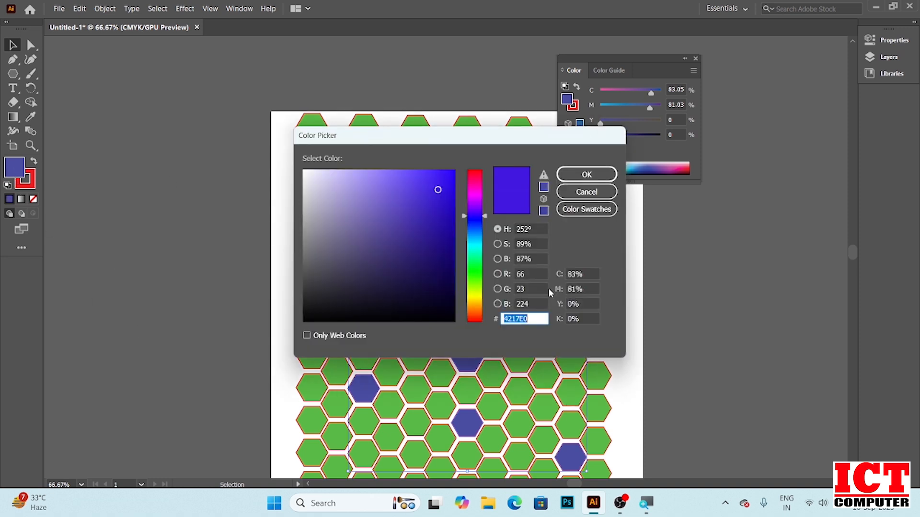
pyautogui.click(474, 299)
pyautogui.moveTo(438, 190); pyautogui.dragTo(440, 179)
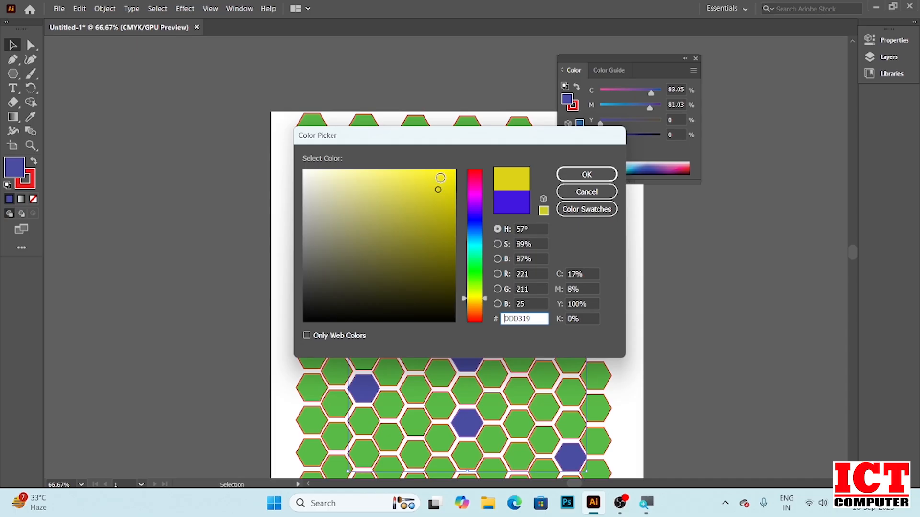
pyautogui.click(596, 175)
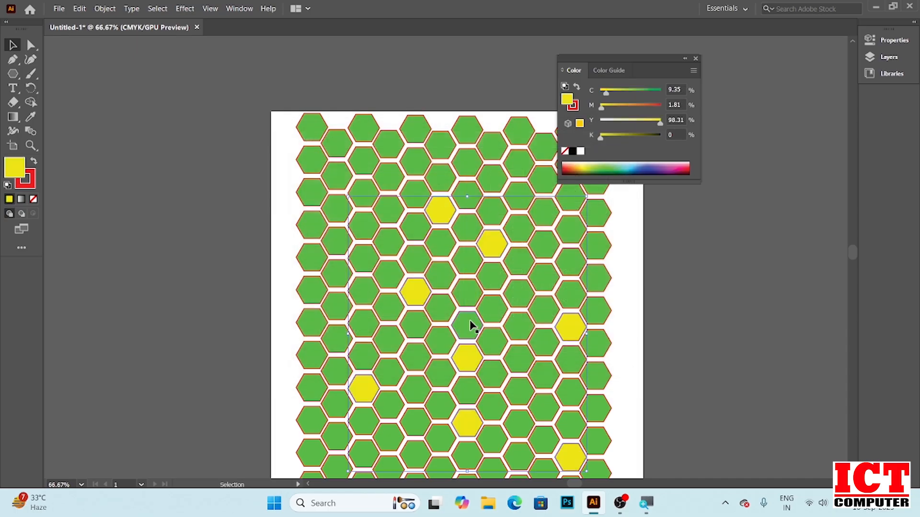